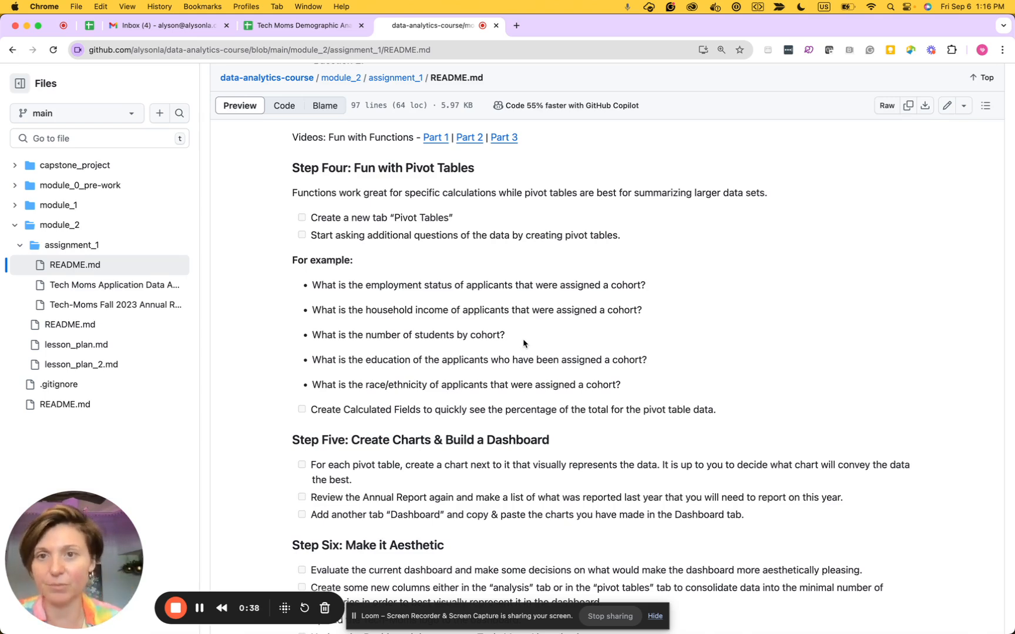
pyautogui.click(298, 26)
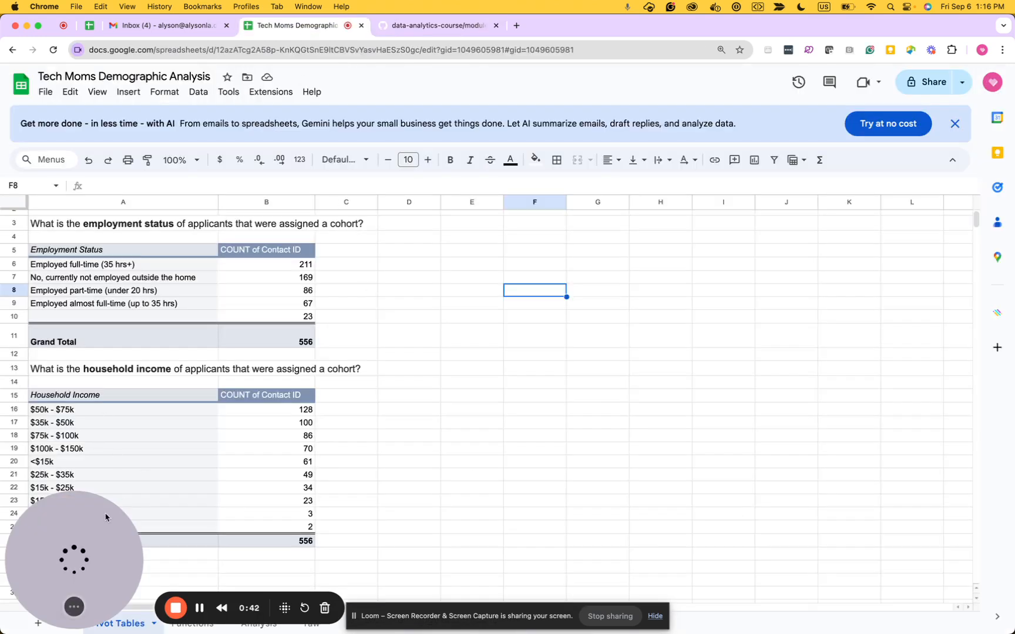
pyautogui.moveTo(100, 519); pyautogui.dragTo(721, 288)
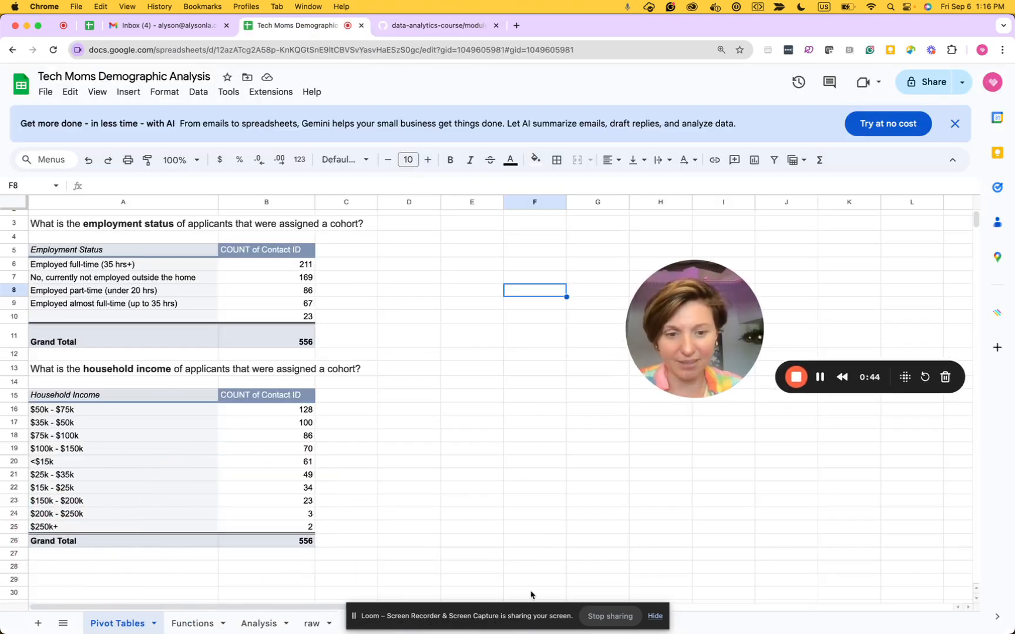
pyautogui.click(654, 616)
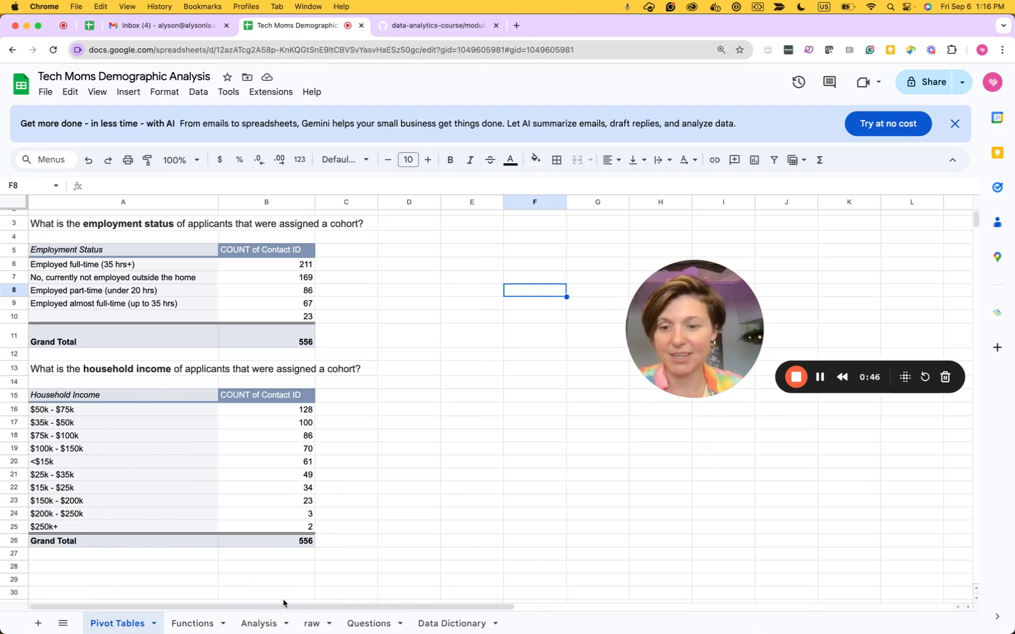
# Copy the question "What is the number of students by cohort?" from the GitHub README into cell A28 of the Pivot Tables sheet.
pyautogui.click(439, 26)
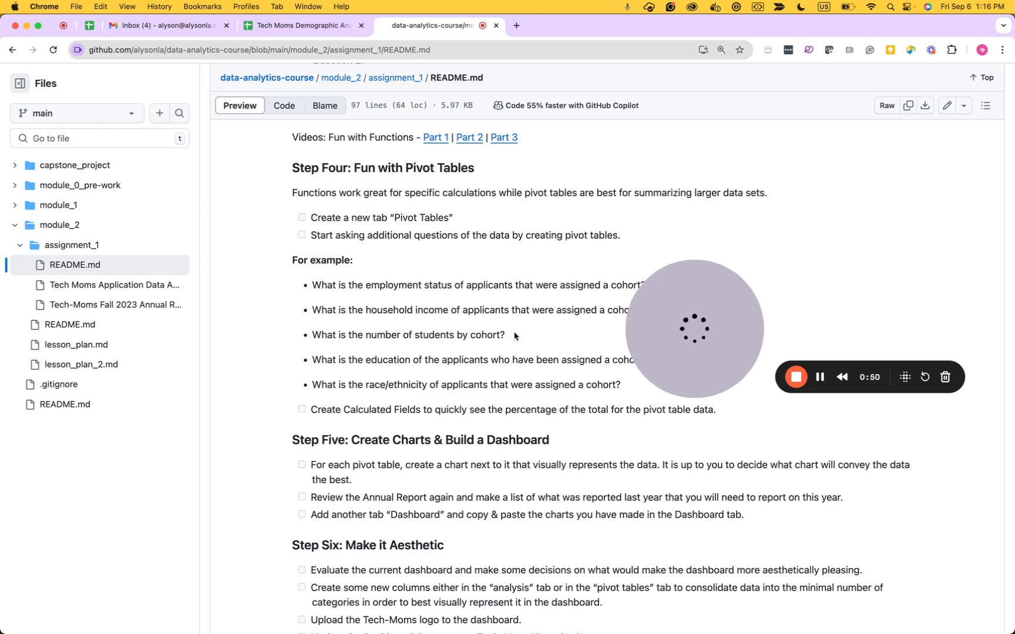
pyautogui.moveTo(514, 337); pyautogui.dragTo(313, 343)
pyautogui.press('super+c')
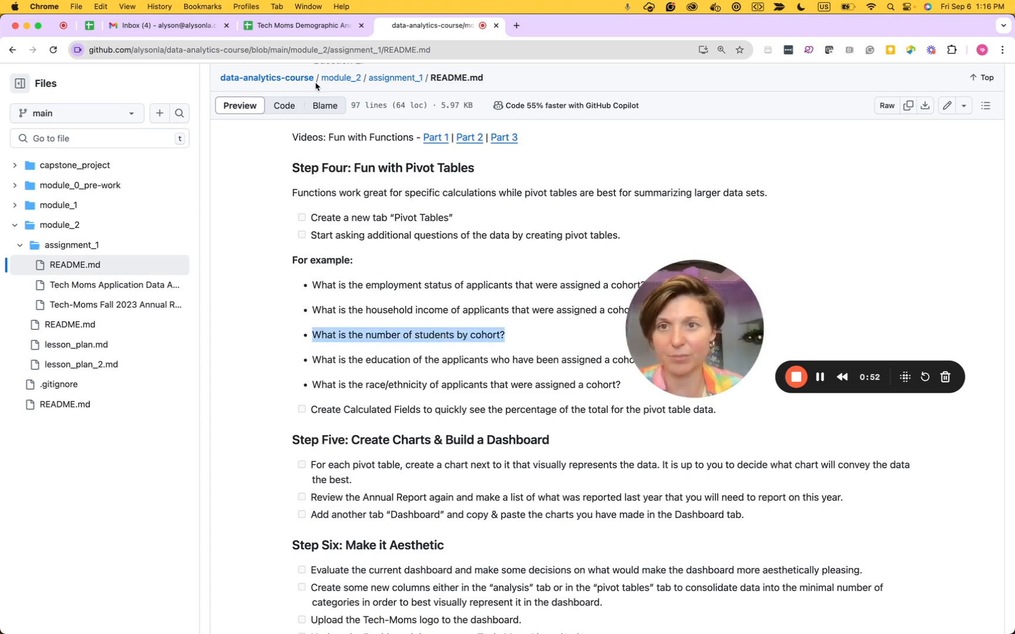
pyautogui.click(300, 27)
pyautogui.click(86, 568)
pyautogui.press('super+v')
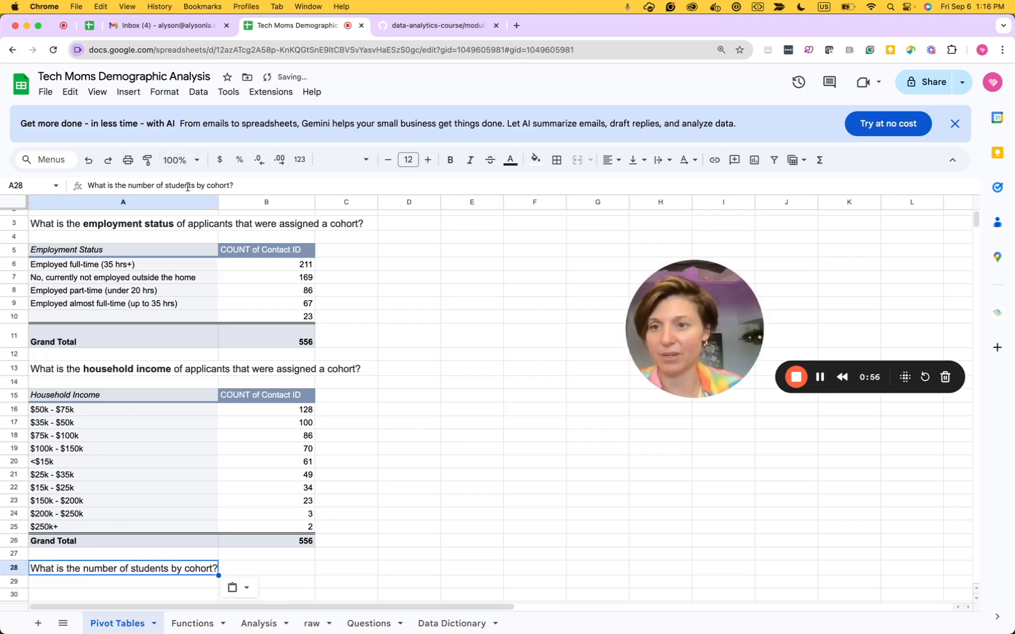
# Bold the words "students by cohort" in the question in cell A28.
pyautogui.moveTo(195, 186); pyautogui.dragTo(233, 185)
pyautogui.hotkey('ctrl', 'b')
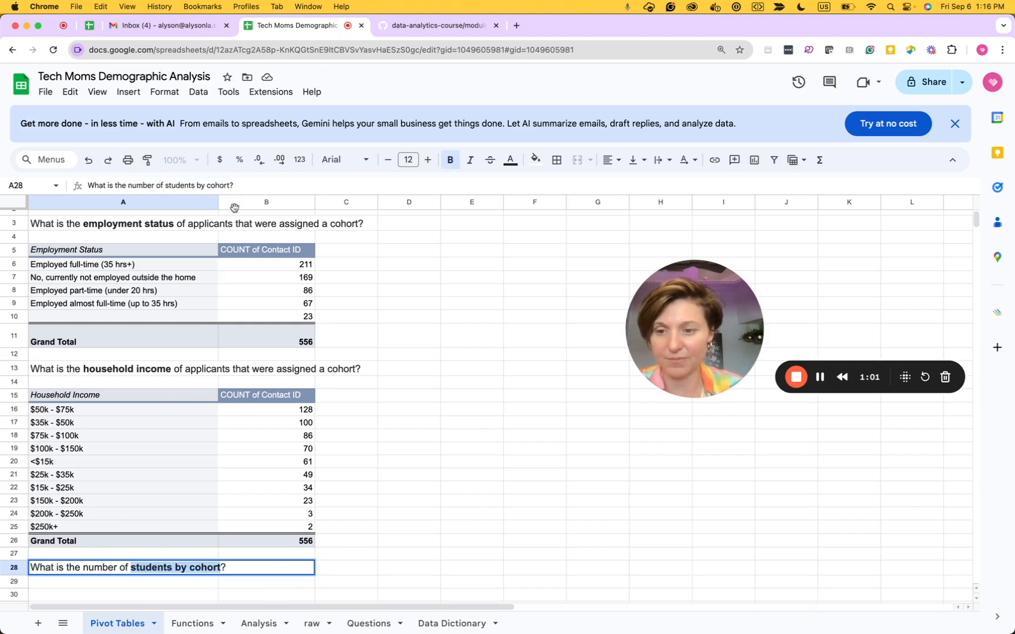
pyautogui.click(387, 435)
# Create a pivot table from the Analysis data range Analysis!1:1685, placed in the existing Pivot Tables sheet at cell A30.
pyautogui.scroll(-5, 388, 435)
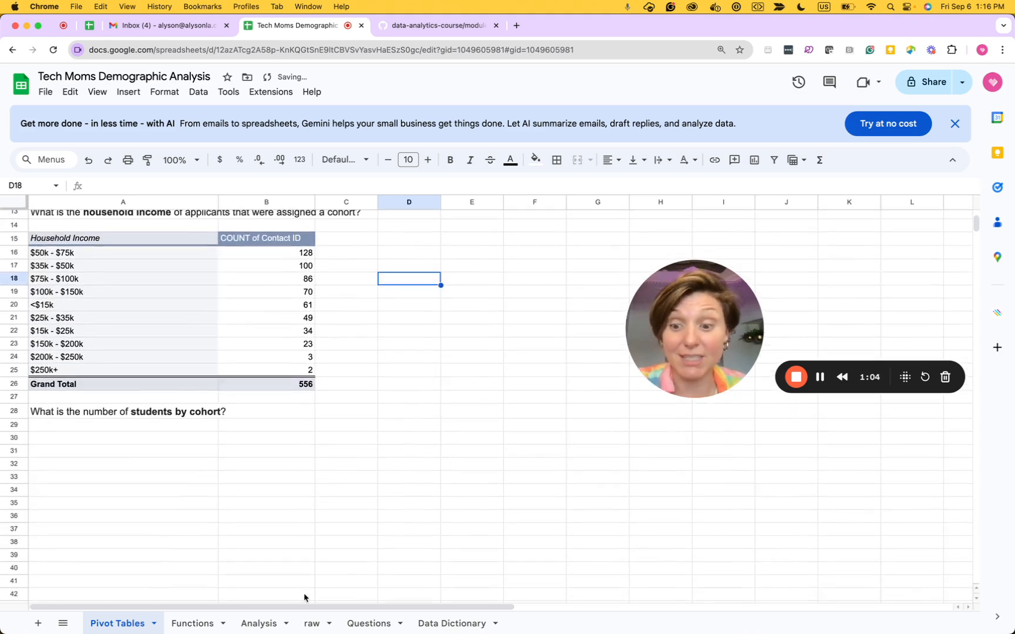
pyautogui.click(258, 623)
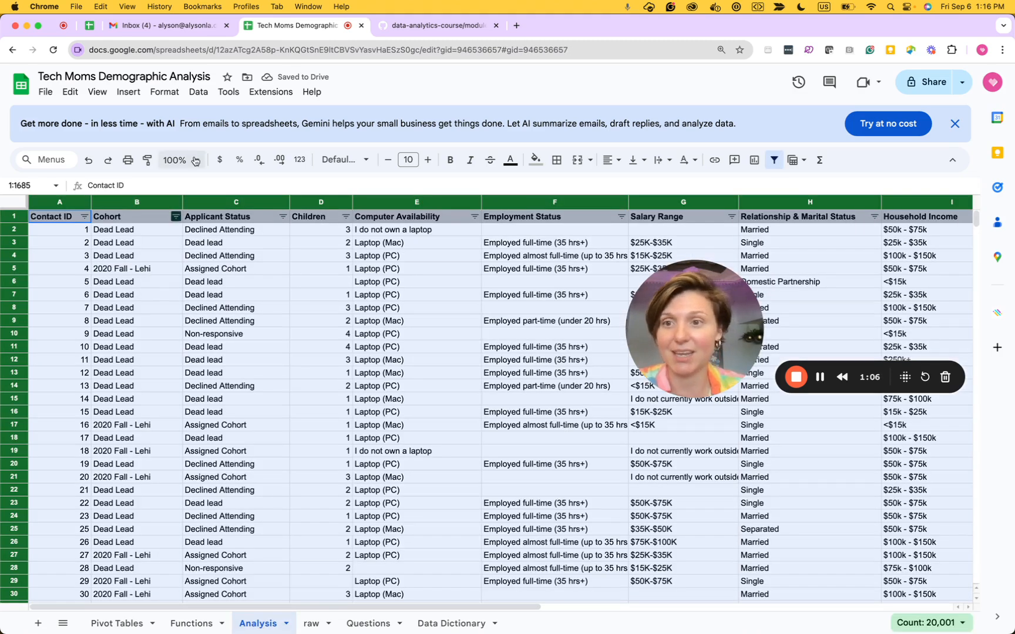
pyautogui.click(125, 93)
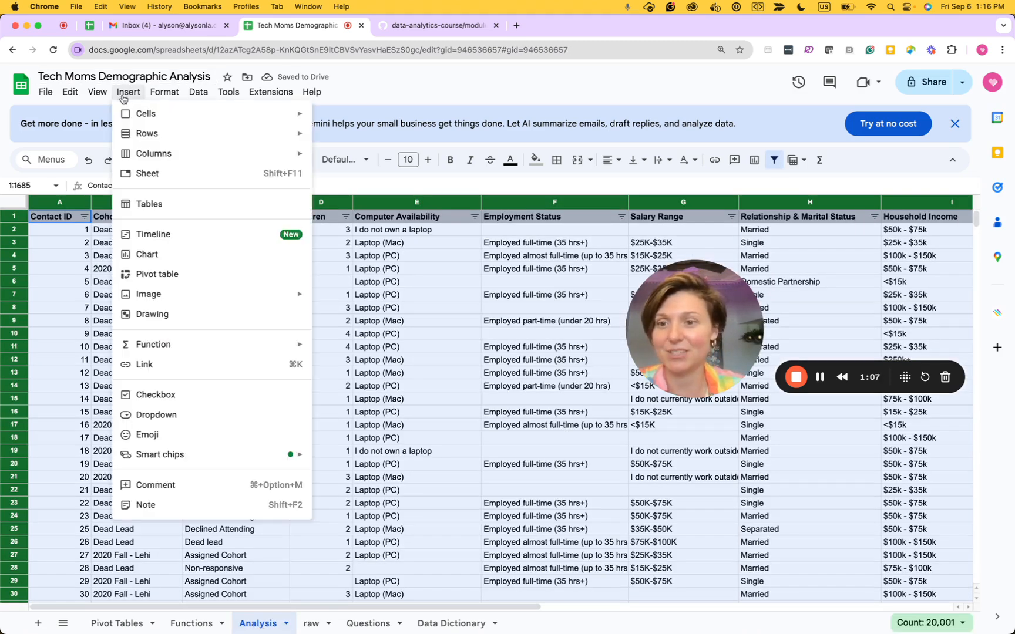
pyautogui.click(163, 275)
pyautogui.click(414, 373)
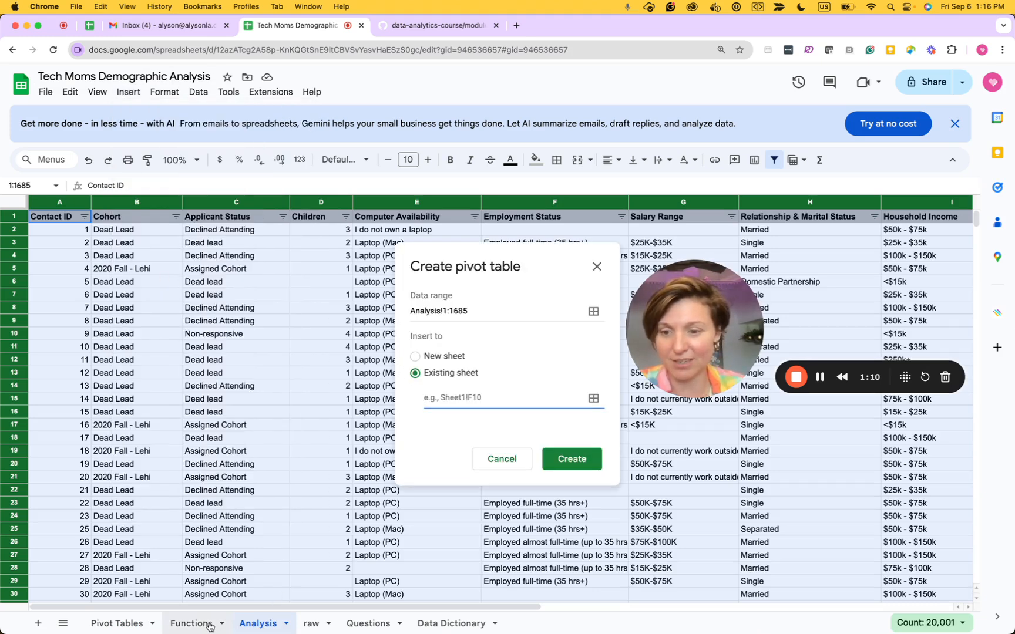
pyautogui.click(138, 624)
pyautogui.click(75, 437)
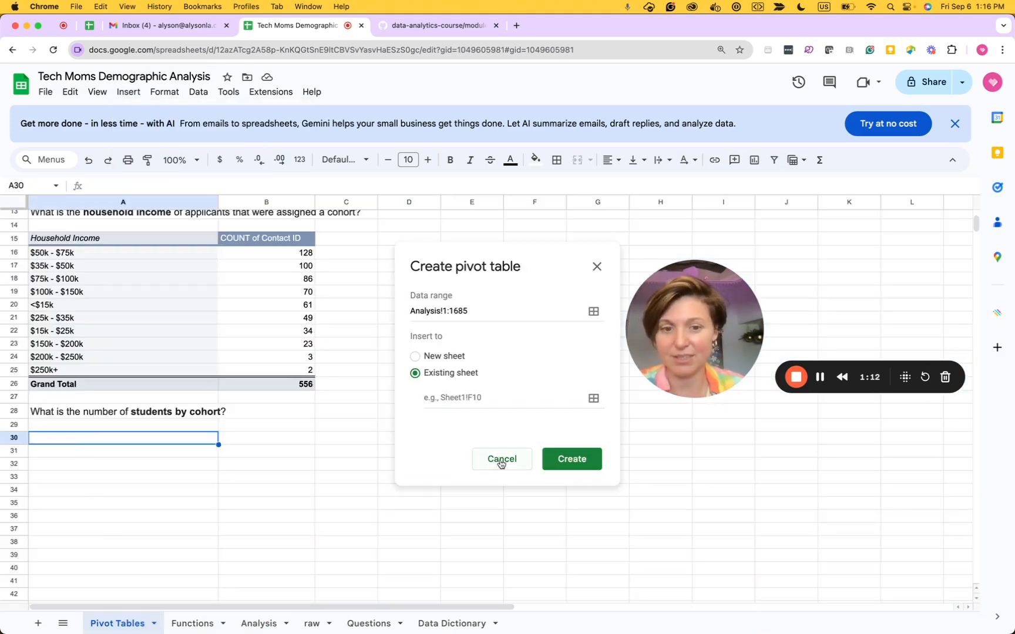
pyautogui.click(490, 402)
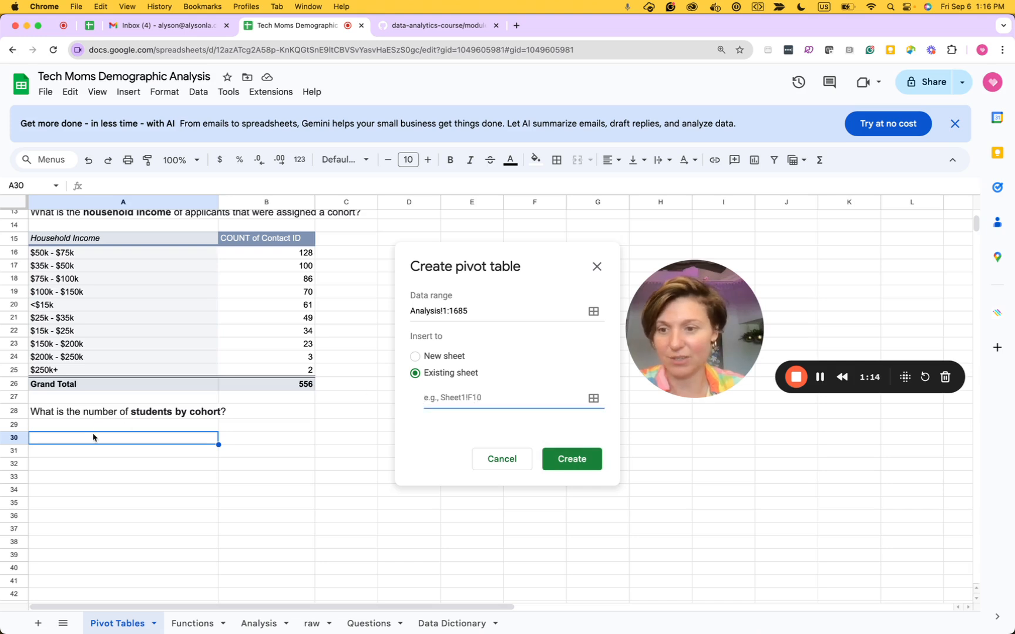
pyautogui.click(593, 398)
pyautogui.click(573, 362)
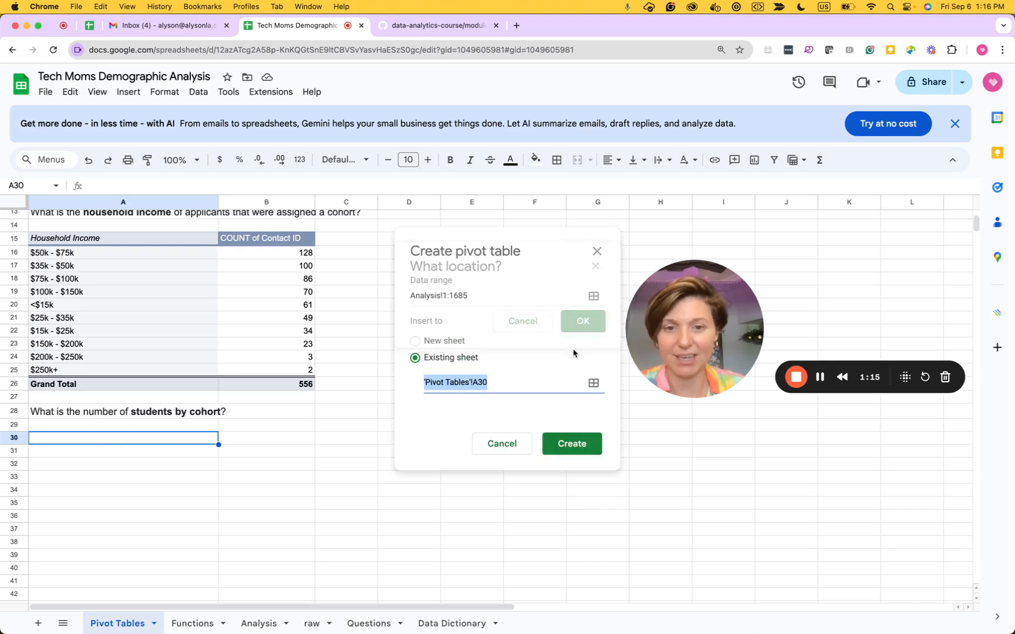
pyautogui.click(571, 444)
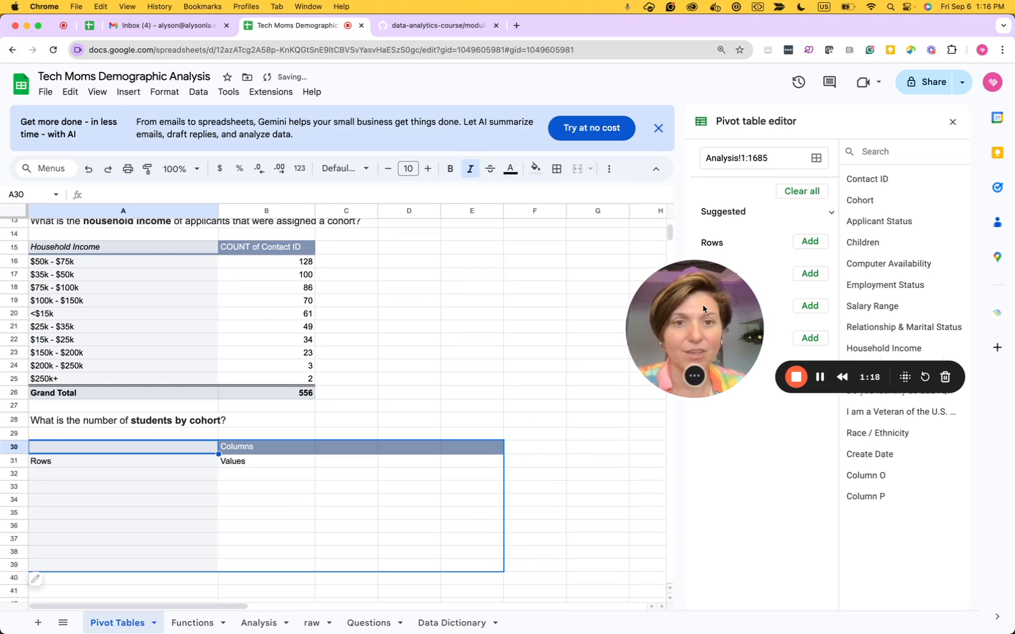
# Add the Cohort field to the rows of the new pivot table.
pyautogui.moveTo(672, 297); pyautogui.dragTo(78, 112)
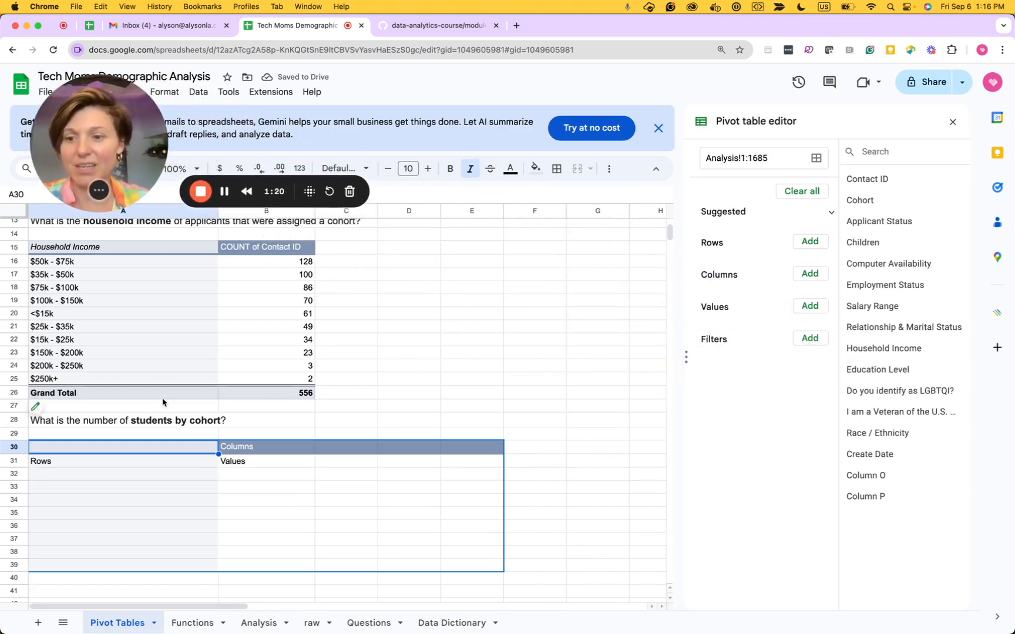
pyautogui.scroll(-2, 362, 428)
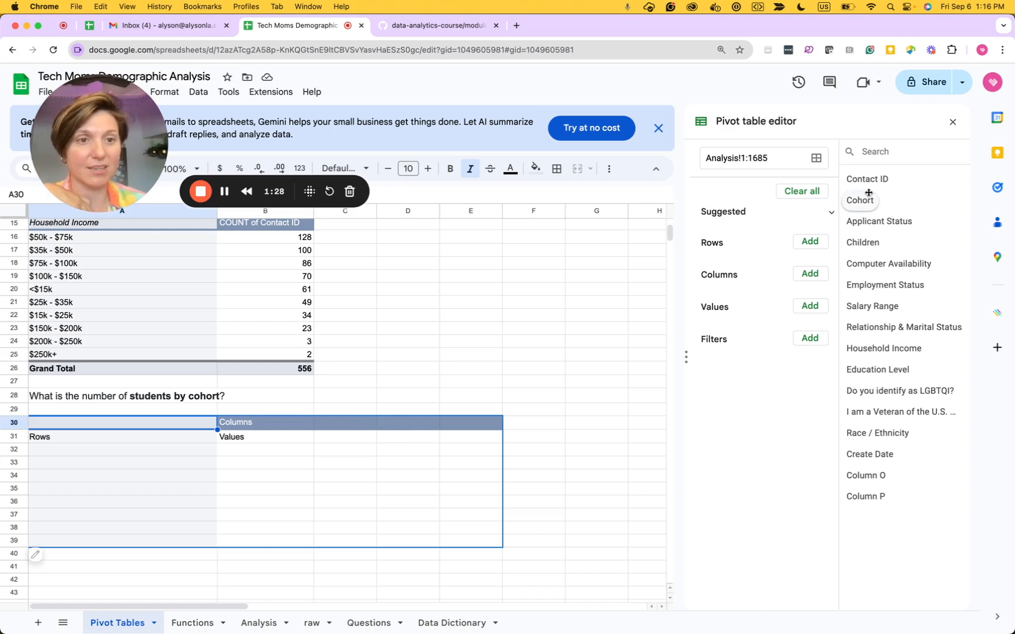
pyautogui.moveTo(868, 192); pyautogui.dragTo(725, 273)
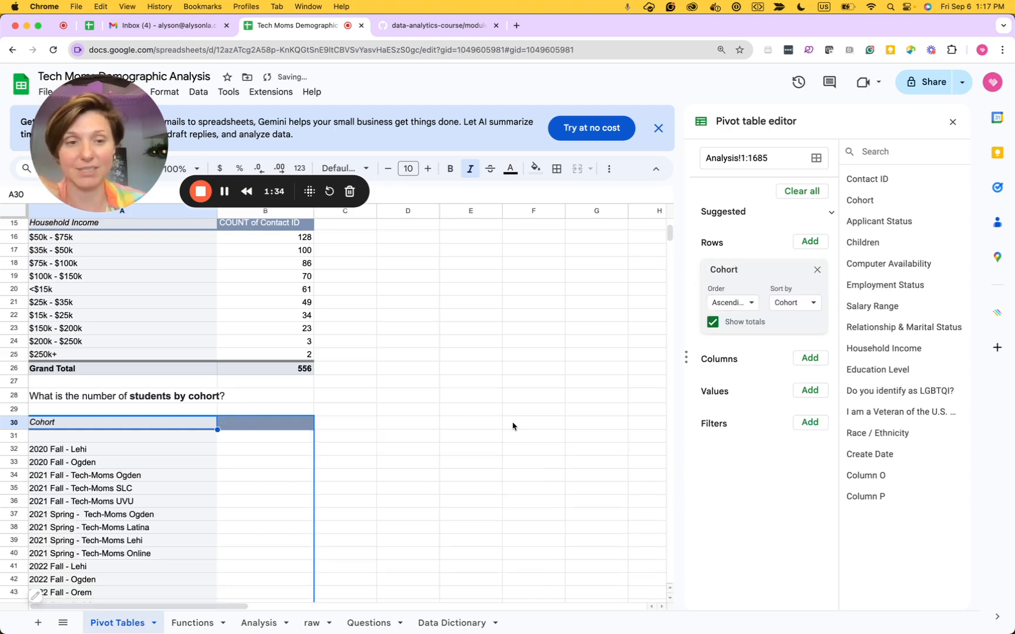
# Examine the cohort names in the pivot table's rows, from the first entry down to the grand total.
pyautogui.scroll(-5, 191, 550)
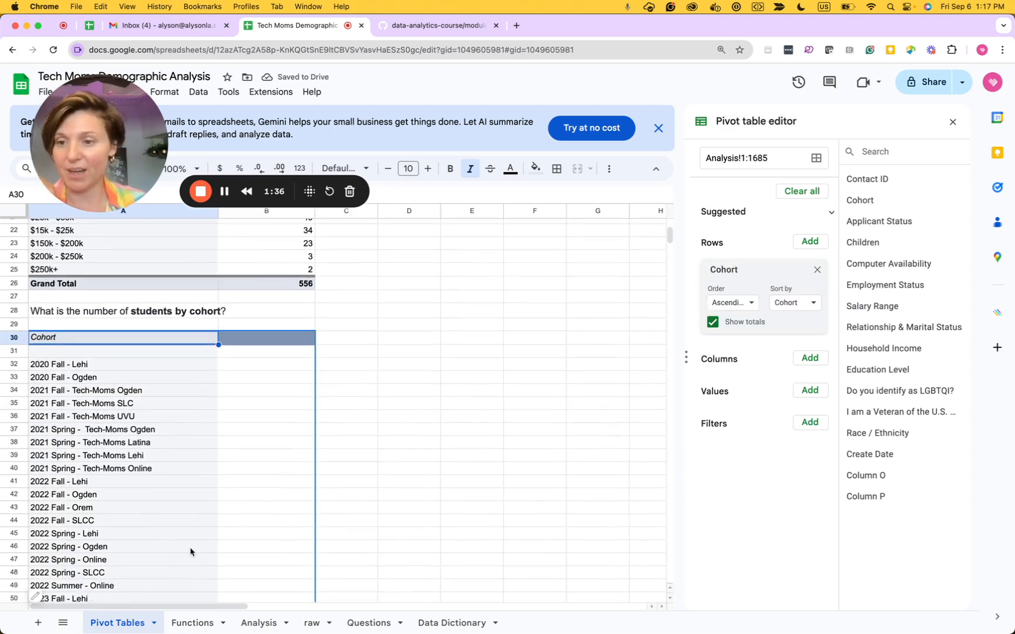
pyautogui.scroll(-5, 156, 349)
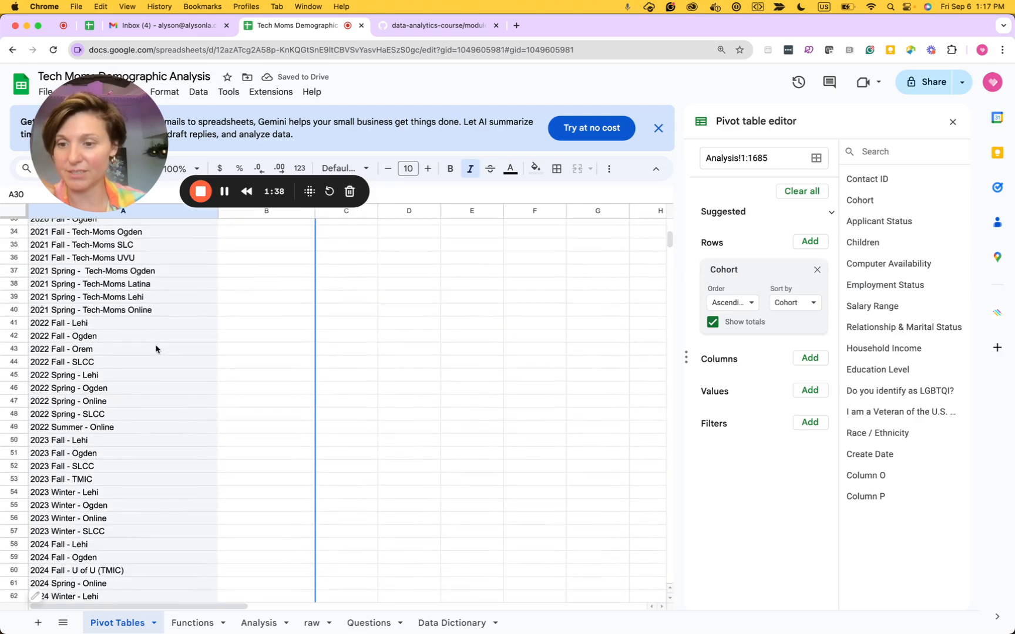
pyautogui.scroll(-3, 154, 348)
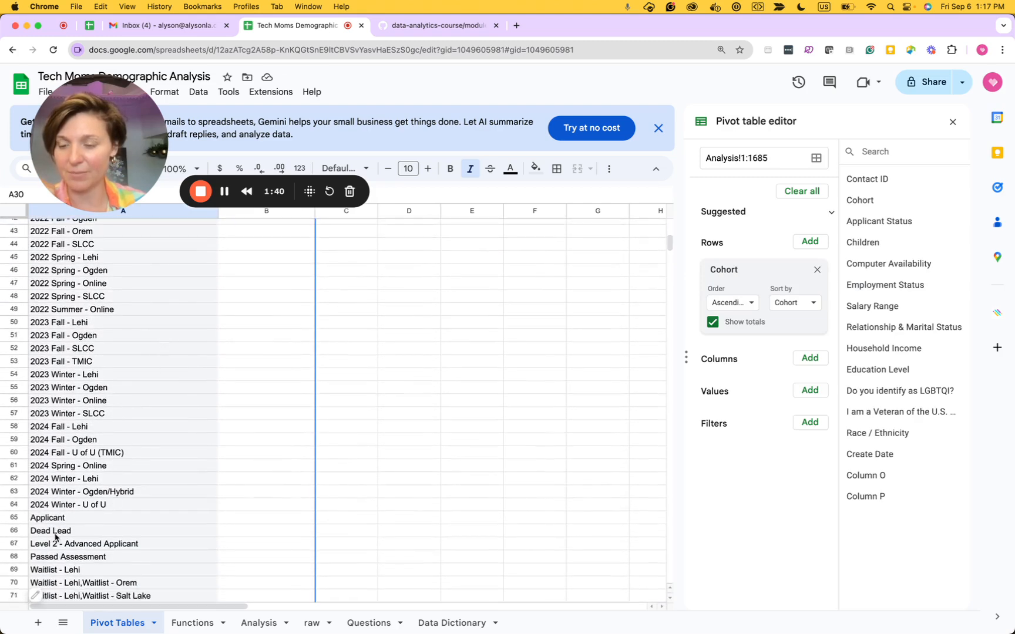
pyautogui.scroll(-1, 87, 536)
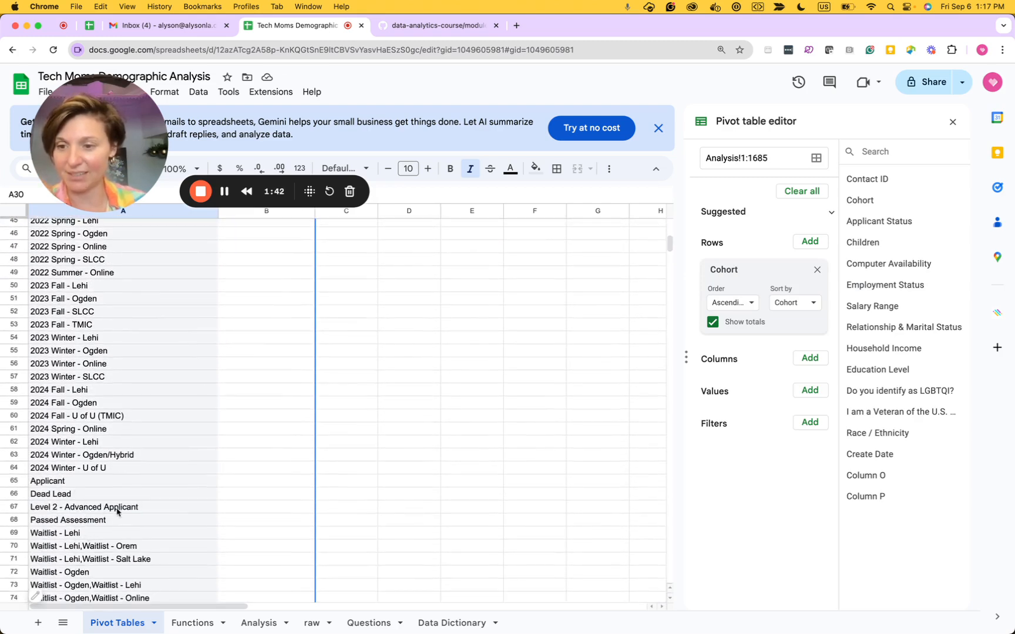
pyautogui.scroll(-6, 137, 520)
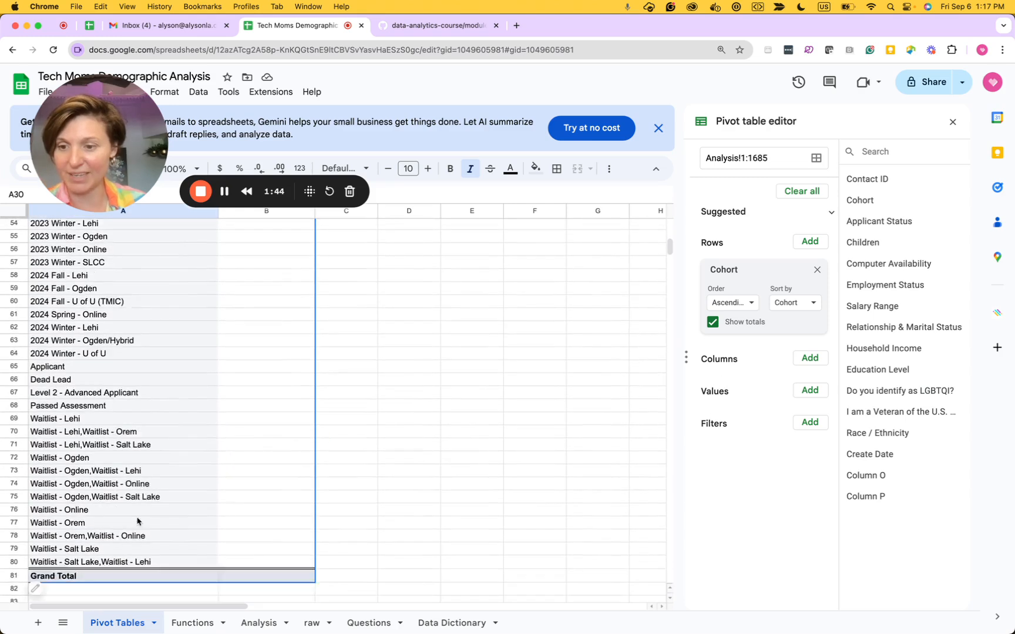
pyautogui.scroll(2, 136, 460)
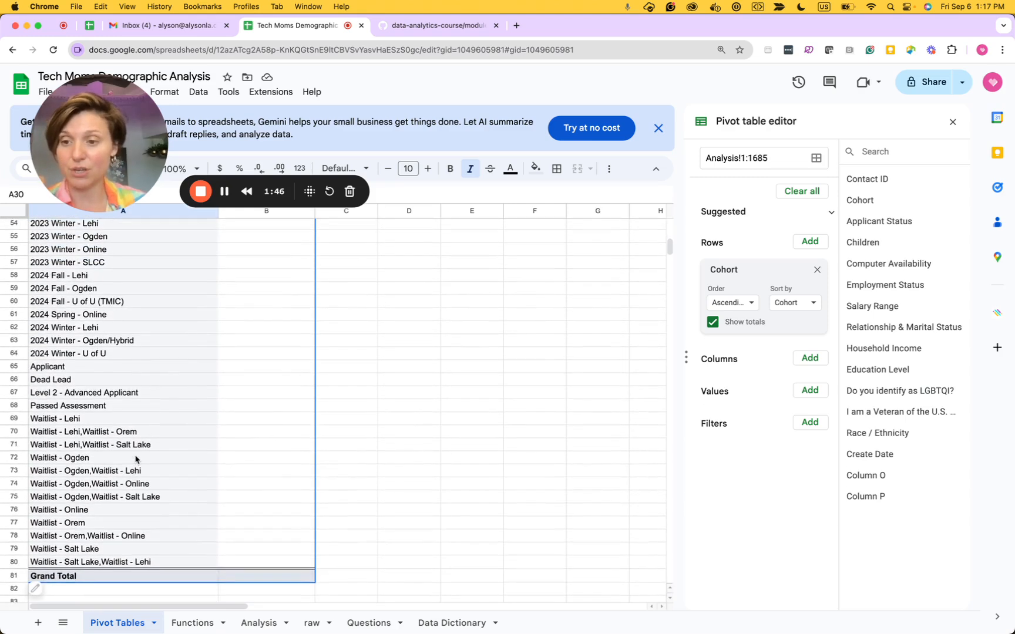
pyautogui.scroll(12, 136, 459)
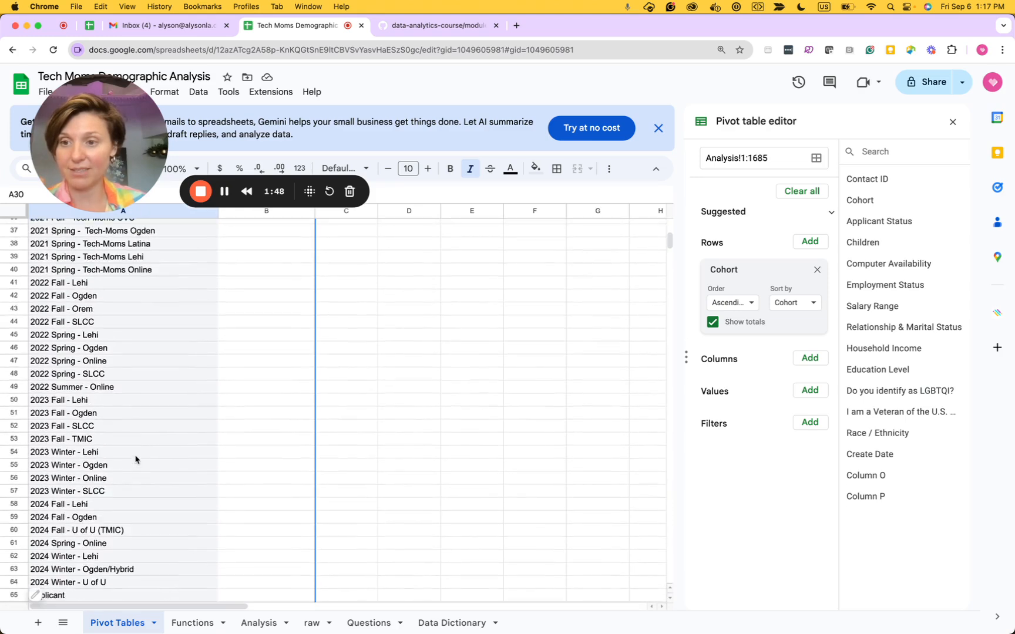
pyautogui.scroll(2, 135, 459)
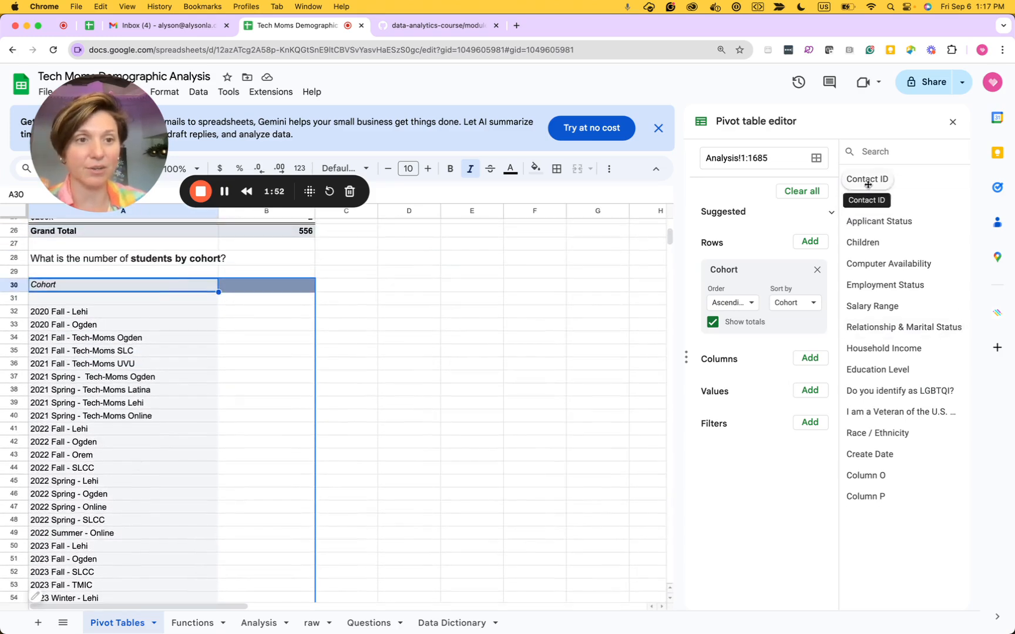
# Add Contact ID as the pivot table's value field and summarize it by COUNT.
pyautogui.moveTo(866, 184); pyautogui.dragTo(726, 419)
pyautogui.click(747, 453)
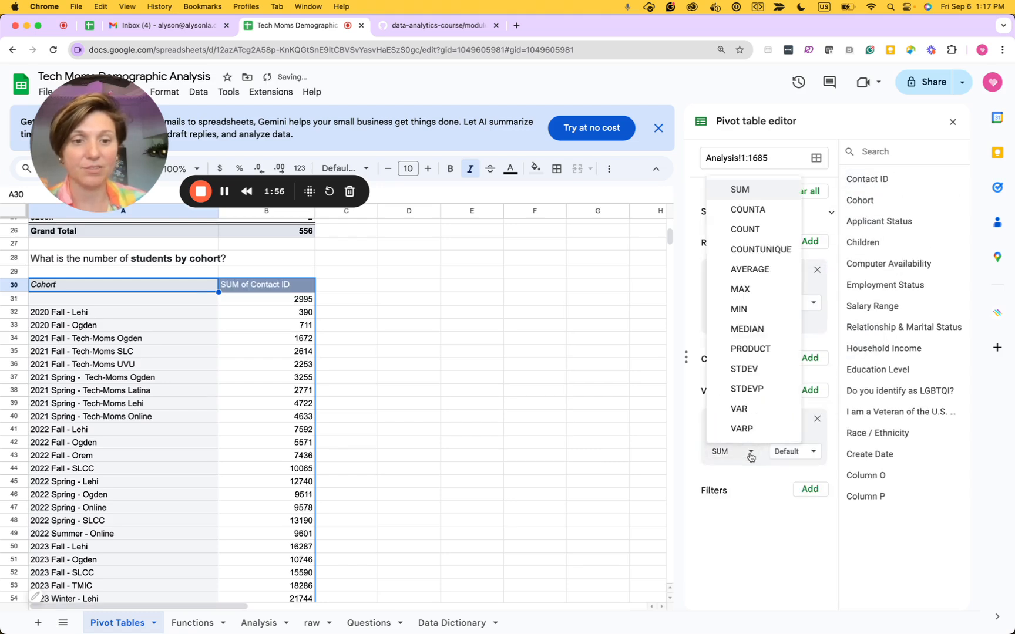
pyautogui.click(746, 230)
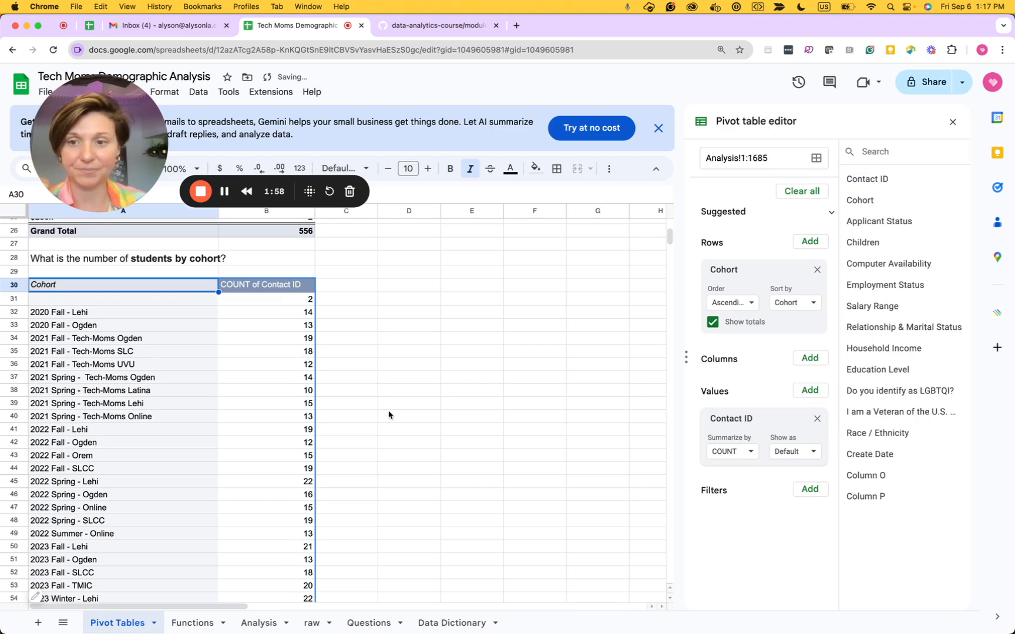
# Examine the Contact ID counts for the blank row, the dated cohorts, and the applicant, Dead Lead and waitlist categories.
pyautogui.click(165, 299)
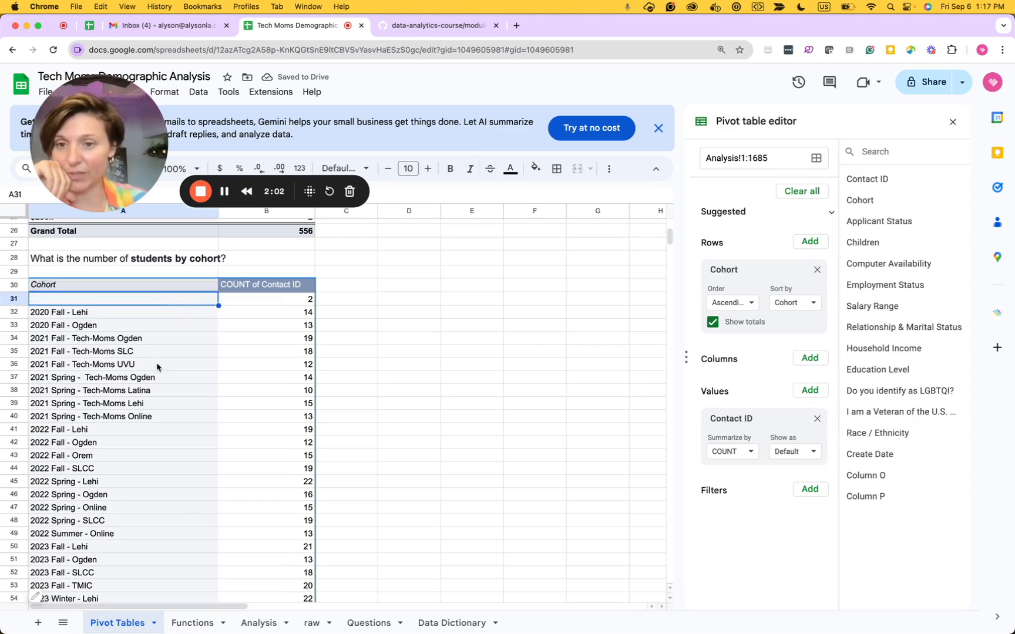
pyautogui.press('Right')
pyautogui.scroll(-2, 174, 408)
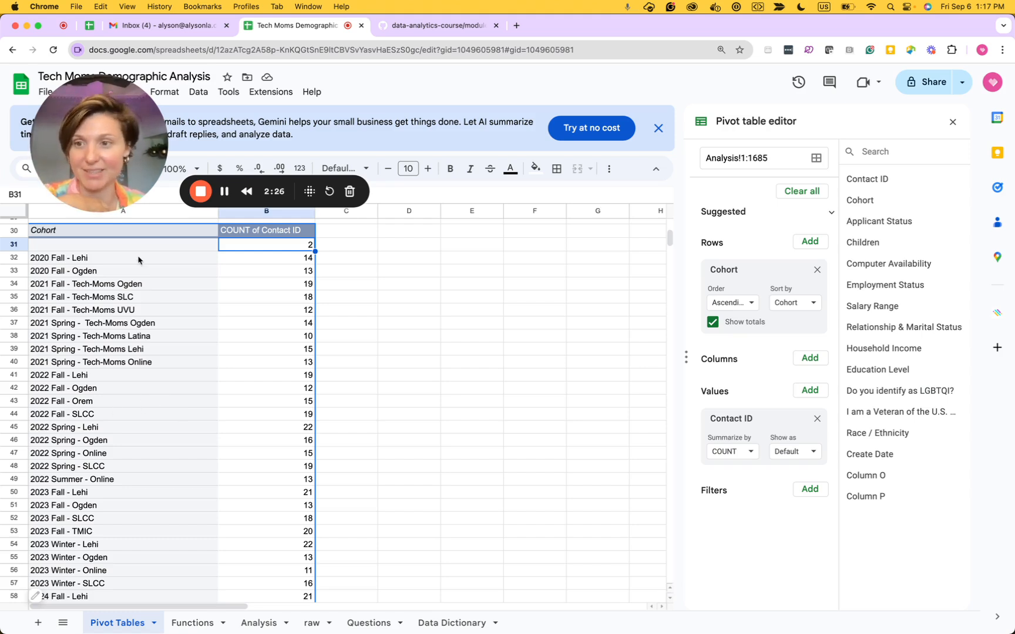
pyautogui.click(139, 285)
pyautogui.scroll(-4, 147, 364)
pyautogui.scroll(-4, 147, 370)
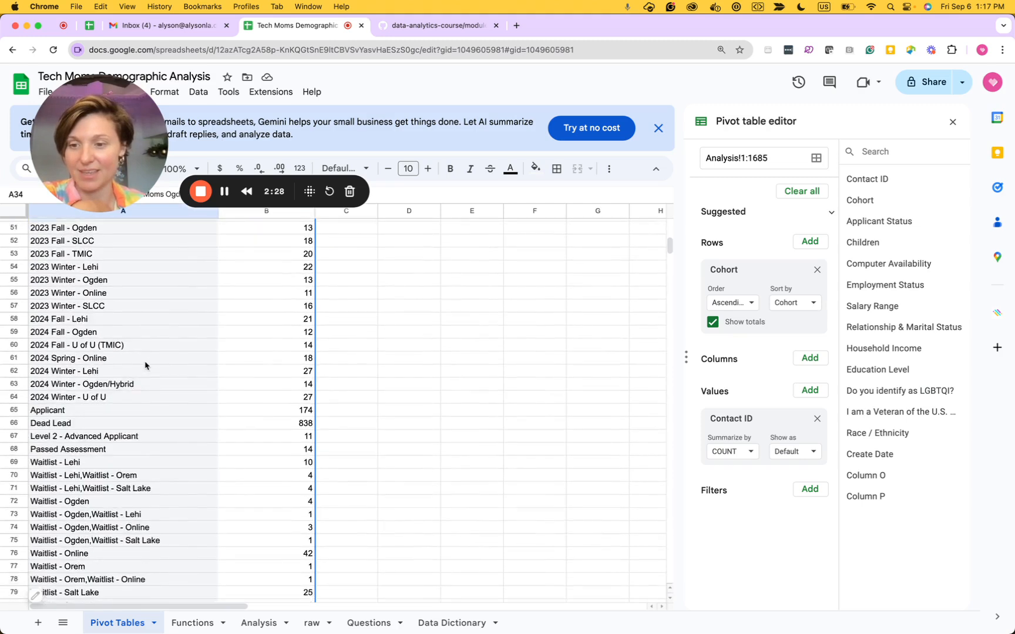
pyautogui.scroll(-1, 159, 390)
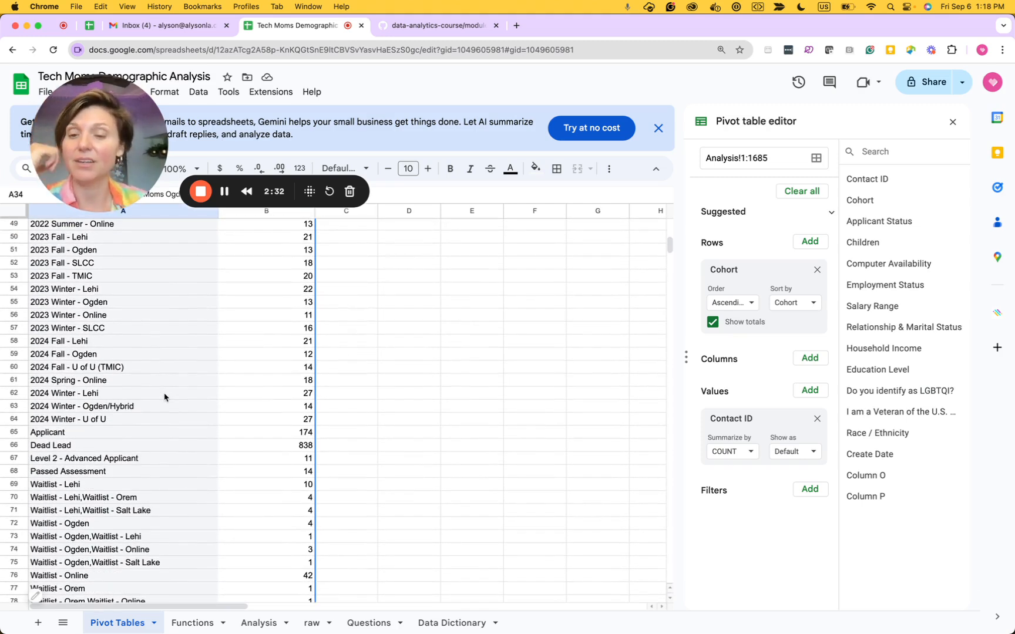
pyautogui.scroll(-1, 146, 405)
pyautogui.click(122, 424)
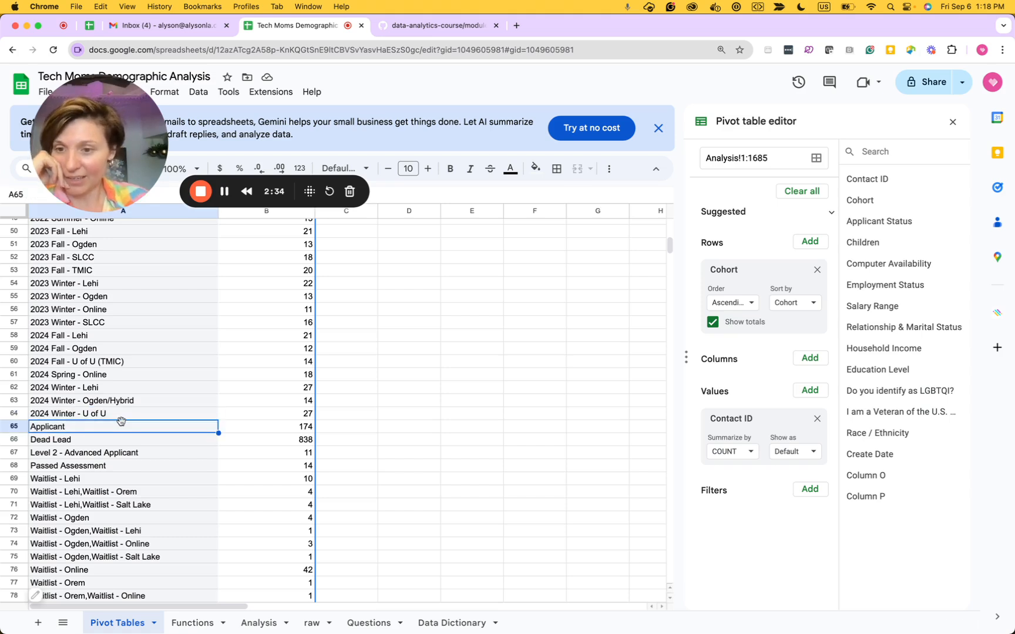
pyautogui.press('Down')
pyautogui.press('Right')
pyautogui.press('Down')
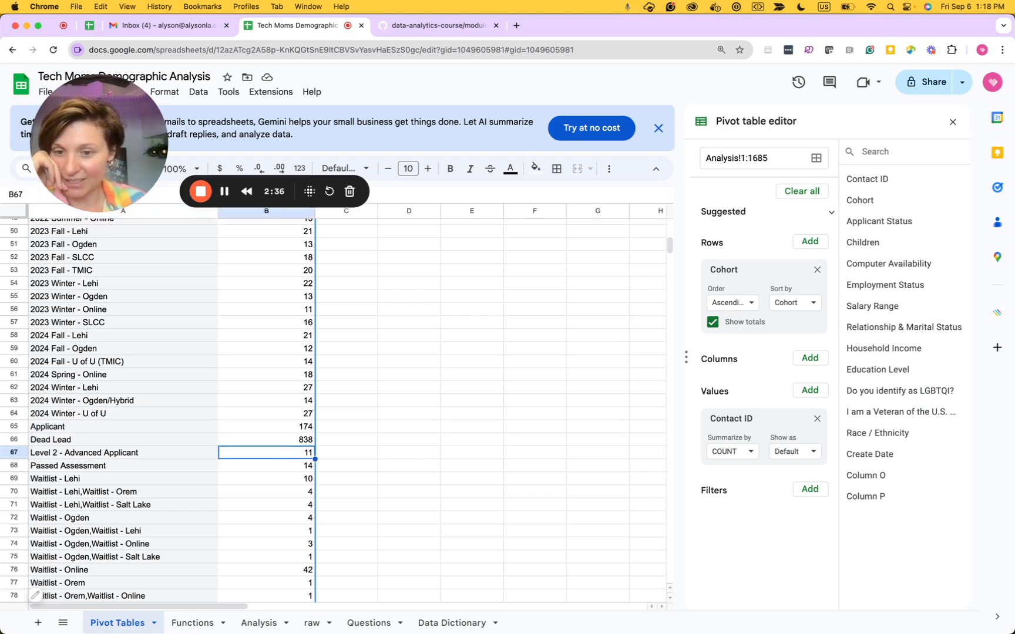
pyautogui.scroll(-3, 114, 460)
pyautogui.click(114, 490)
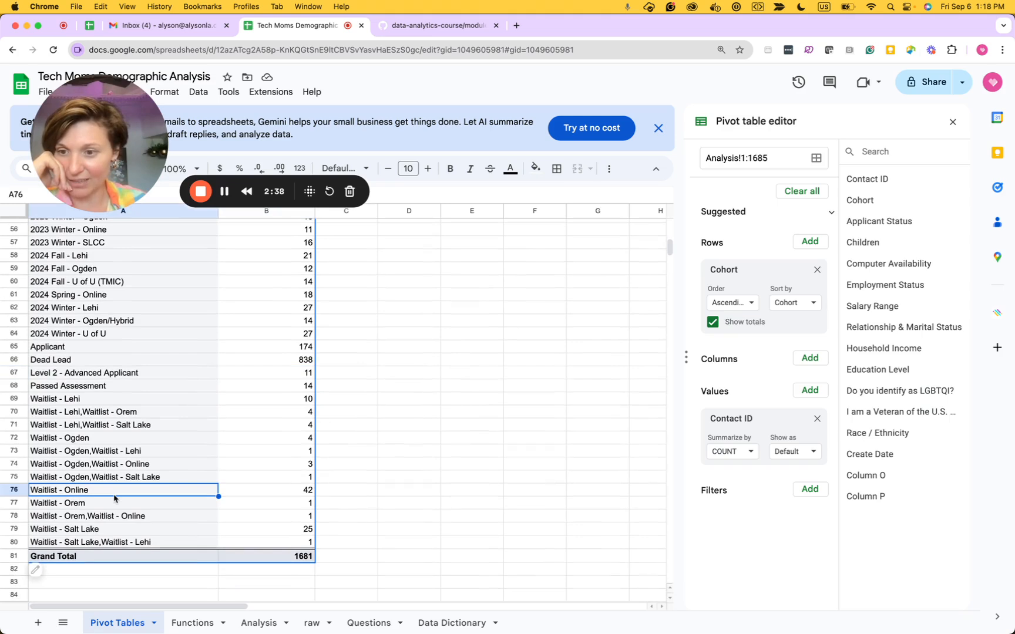
# Add Applicant Status as a pivot table filter and show only the Assigned Cohort value.
pyautogui.click(306, 556)
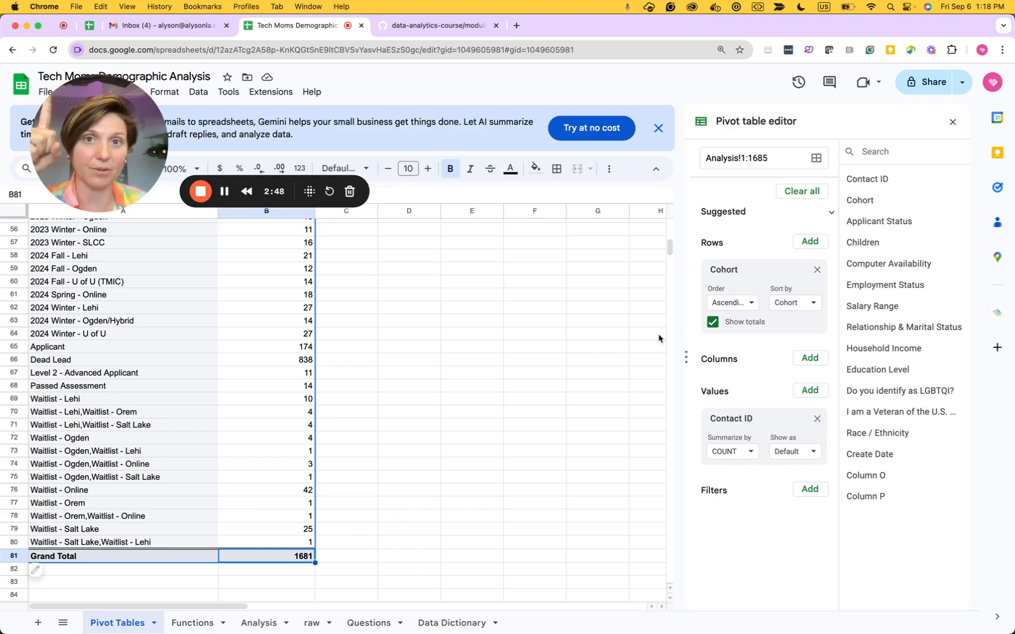
pyautogui.moveTo(886, 221); pyautogui.dragTo(757, 521)
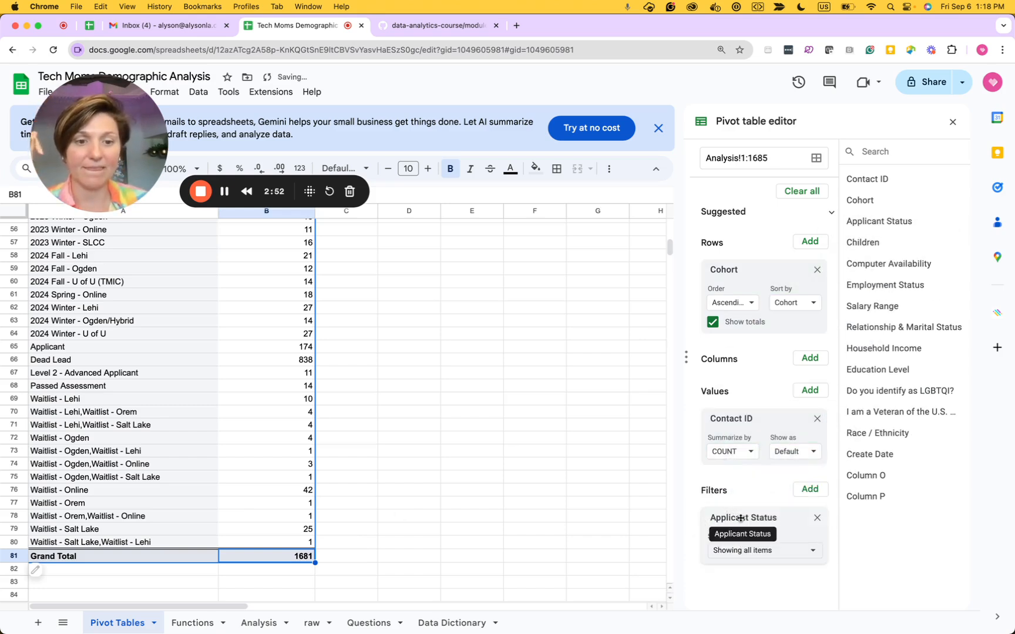
pyautogui.click(797, 552)
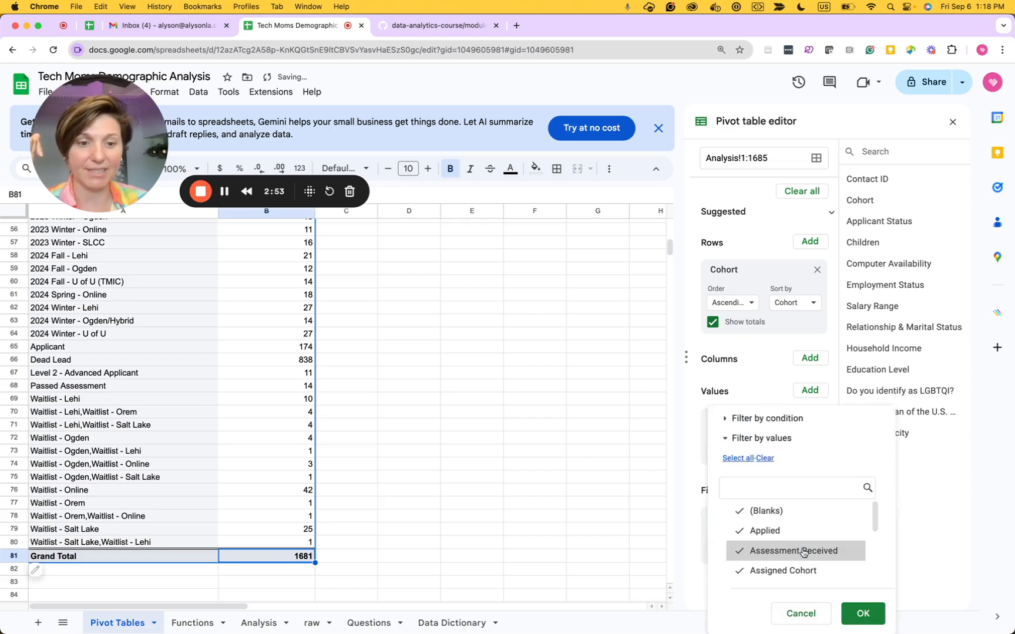
pyautogui.click(765, 458)
pyautogui.click(758, 571)
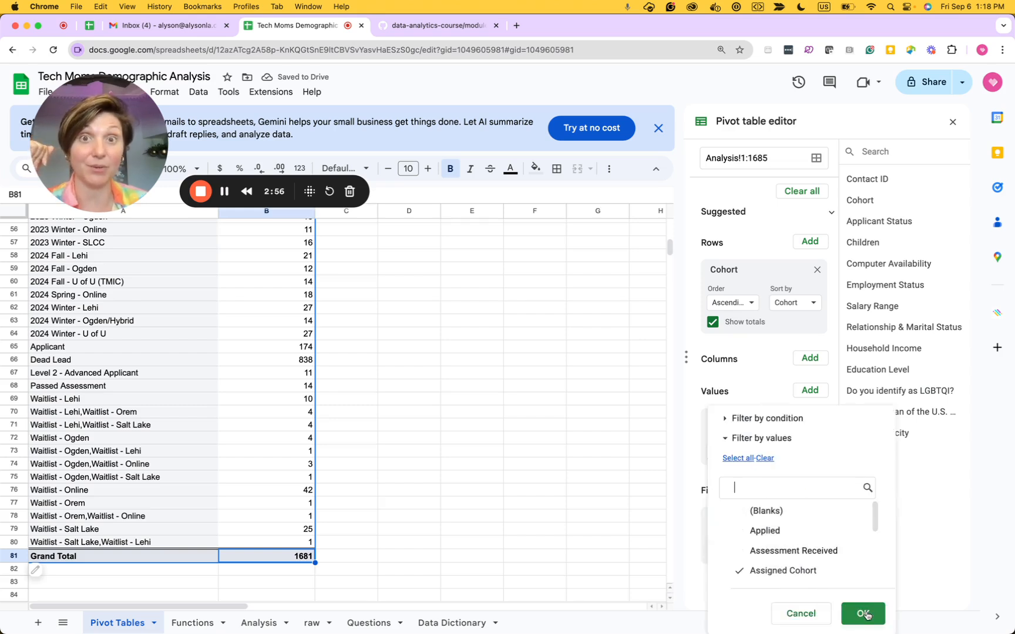
pyautogui.click(863, 613)
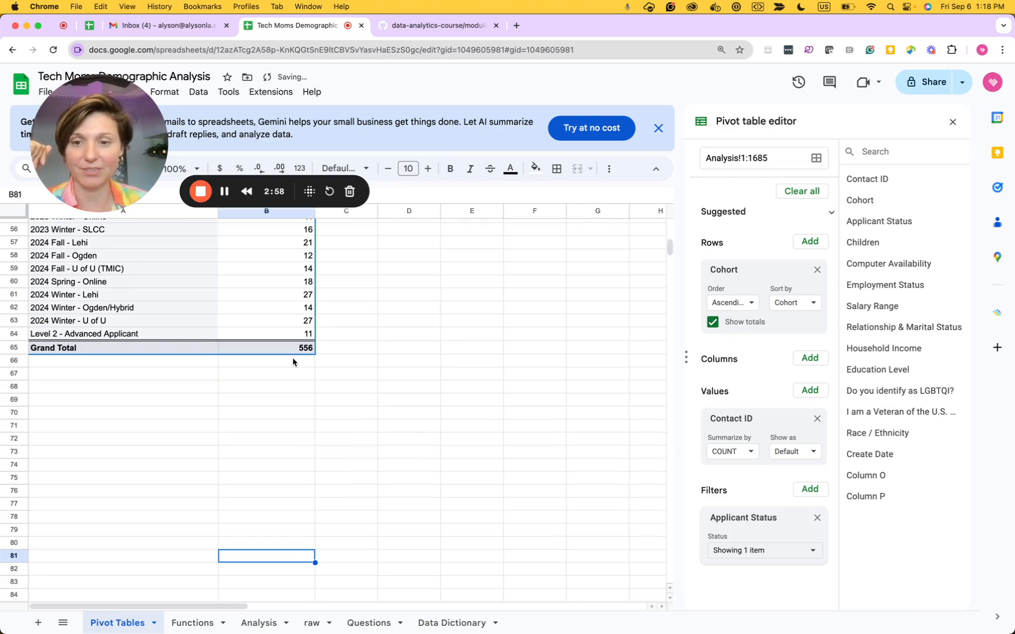
# Examine the filtered Contact ID counts per cohort, from 2020 Fall - Lehi down through the 2023 cohorts.
pyautogui.scroll(5, 376, 385)
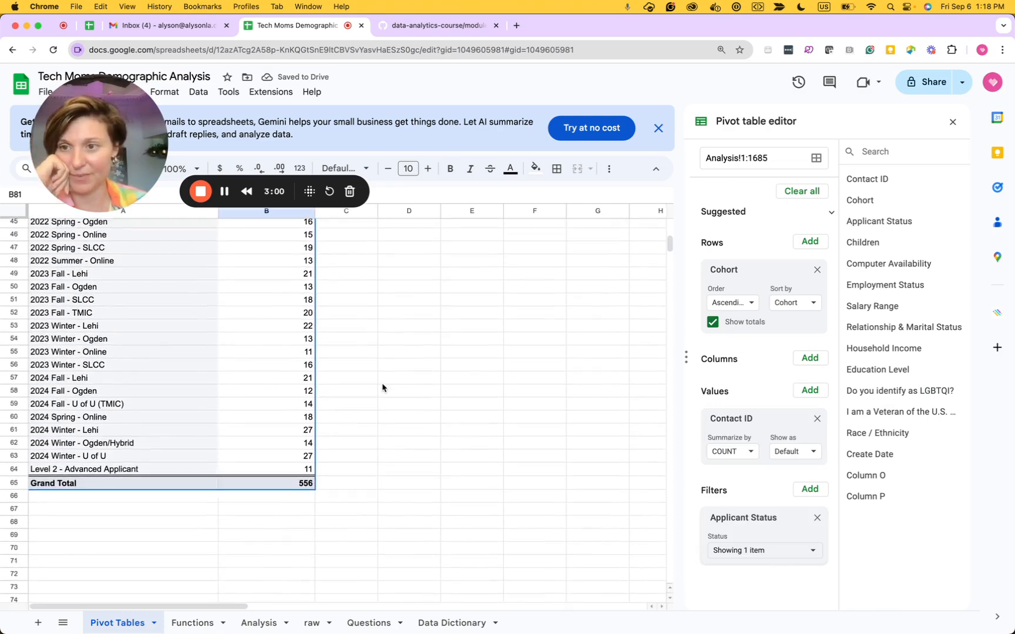
pyautogui.scroll(4, 383, 388)
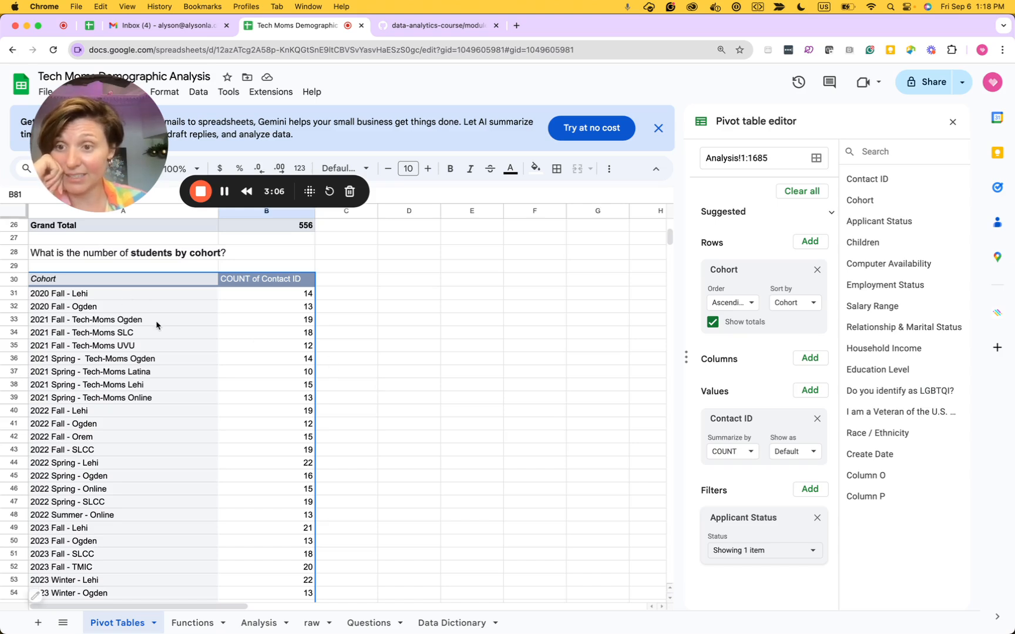
pyautogui.click(142, 296)
pyautogui.press('Right')
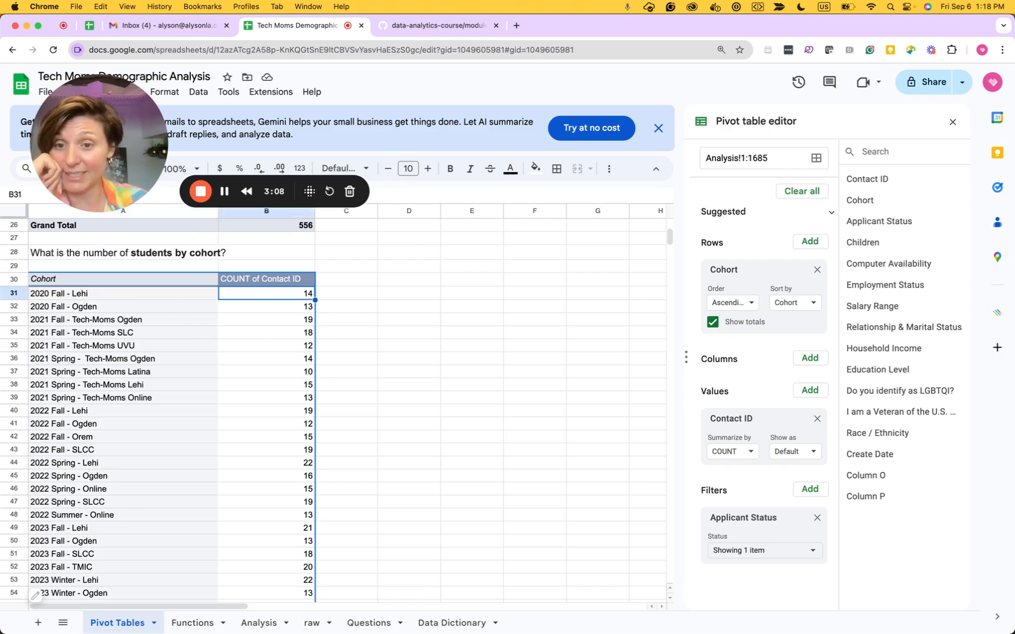
pyautogui.press('Down')
pyautogui.press('Down')
pyautogui.press('Down')
pyautogui.press('Down')
pyautogui.press('Down')
pyautogui.press('Down')
pyautogui.press('Down')
pyautogui.press('Down')
pyautogui.press('Down')
pyautogui.press('Down')
pyautogui.press('Down')
pyautogui.press('Down')
pyautogui.press('Down')
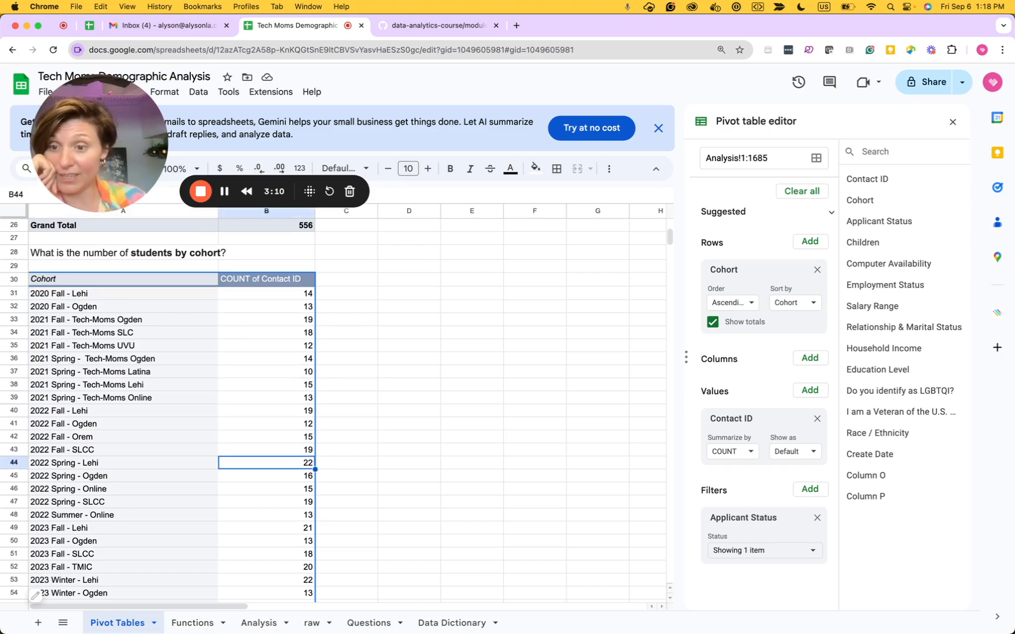
pyautogui.scroll(-3, 196, 415)
pyautogui.click(156, 448)
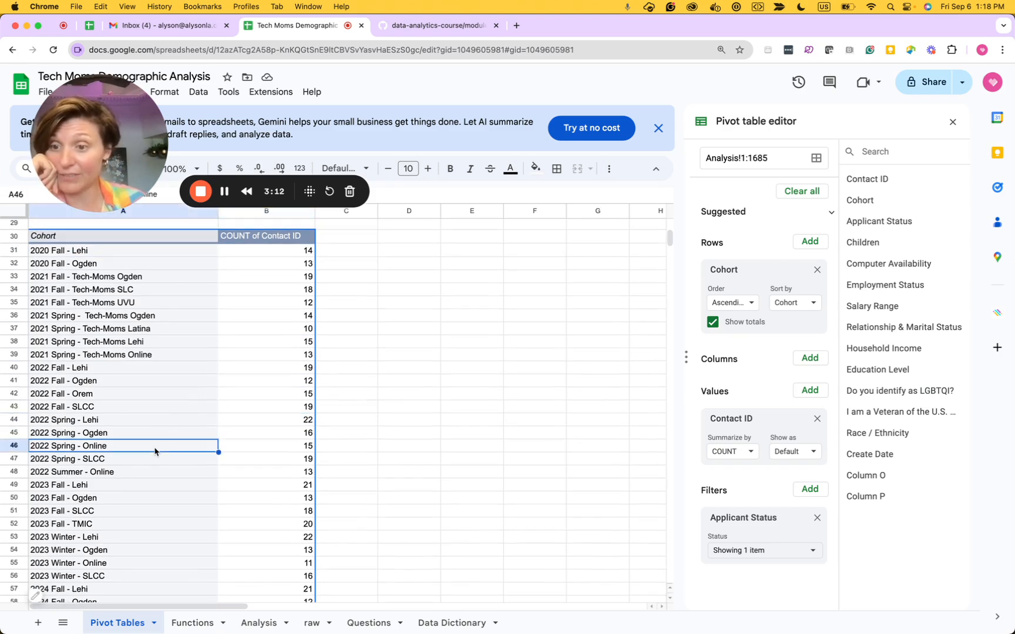
pyautogui.scroll(-3, 220, 460)
pyautogui.click(149, 456)
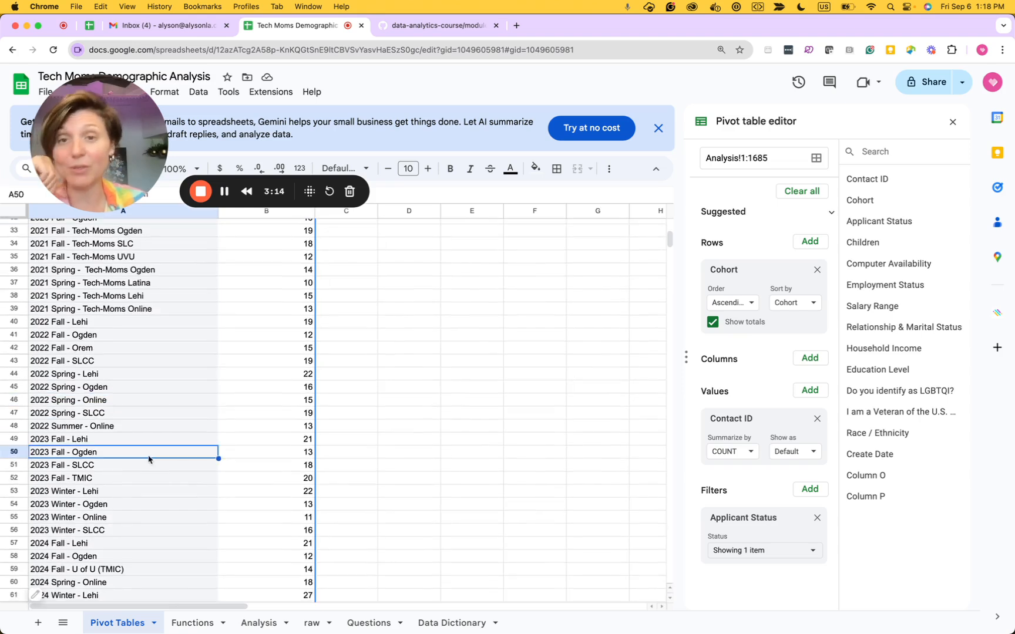
pyautogui.scroll(-3, 152, 470)
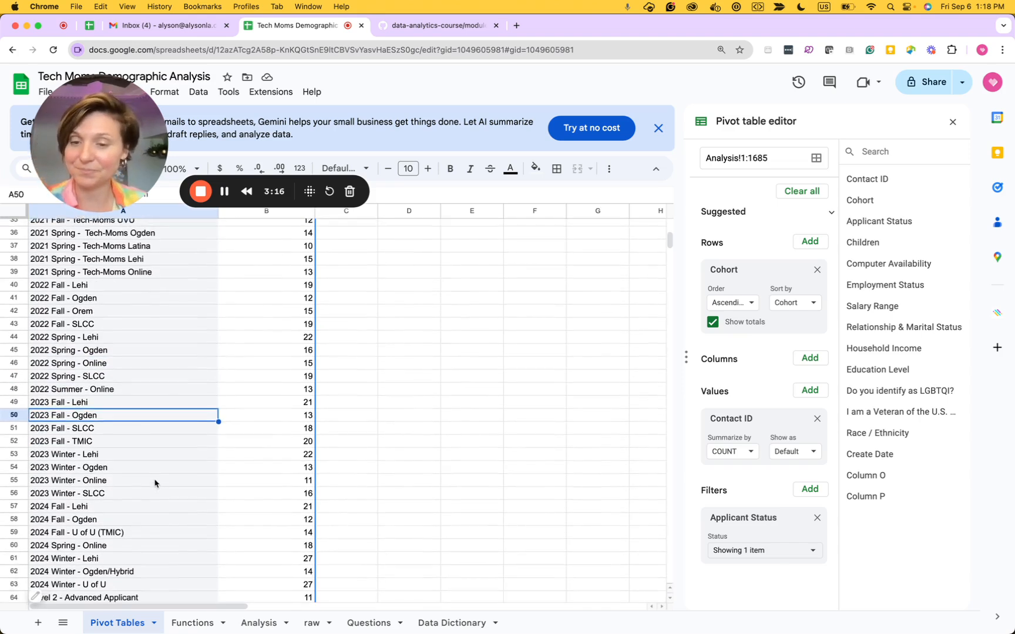
# Examine the counts from 2023 Winter - Online through the 2024 cohorts, Level 2 - Advanced Applicant and the Grand Total.
pyautogui.click(154, 480)
pyautogui.press('Right')
pyautogui.press('Right')
pyautogui.press('Left')
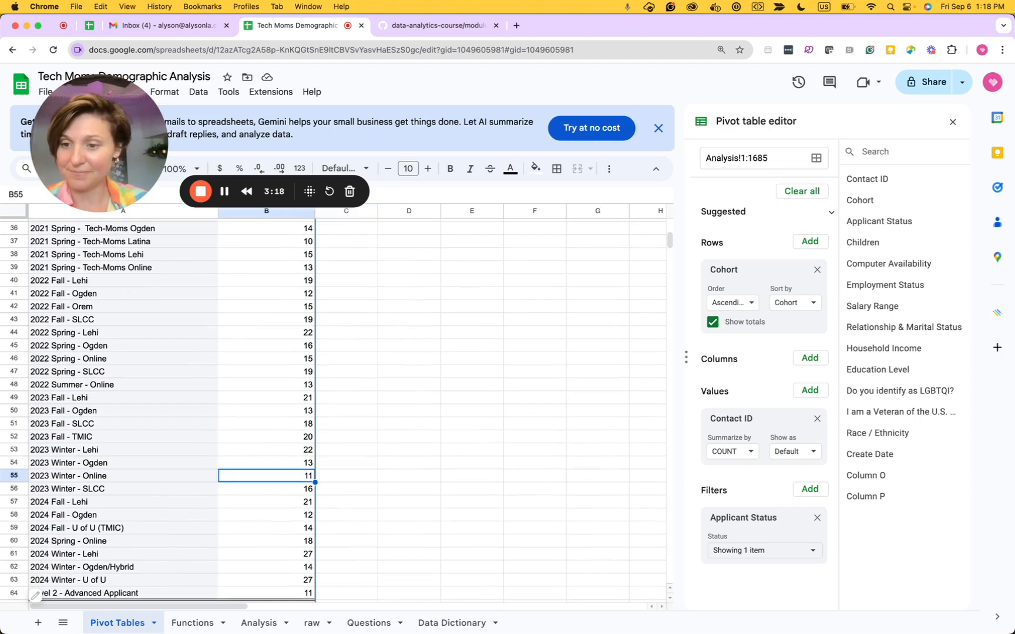
pyautogui.press('Down')
pyautogui.press('Down')
pyautogui.press('Down')
pyautogui.press('Down')
pyautogui.press('Down')
pyautogui.press('Down')
pyautogui.press('Down')
pyautogui.press('Down')
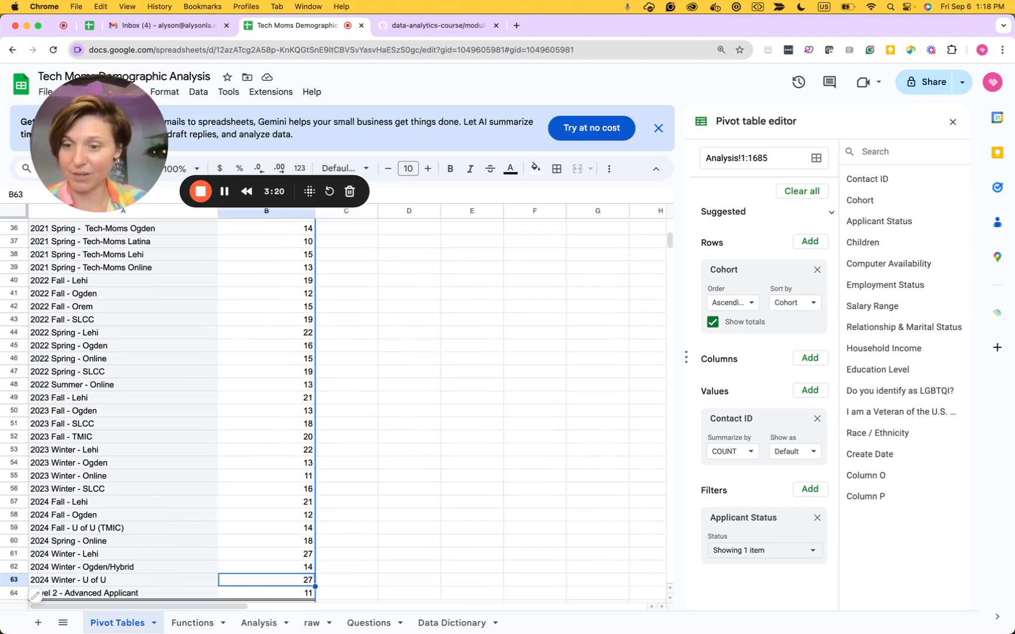
pyautogui.scroll(-2, 204, 482)
pyautogui.click(98, 545)
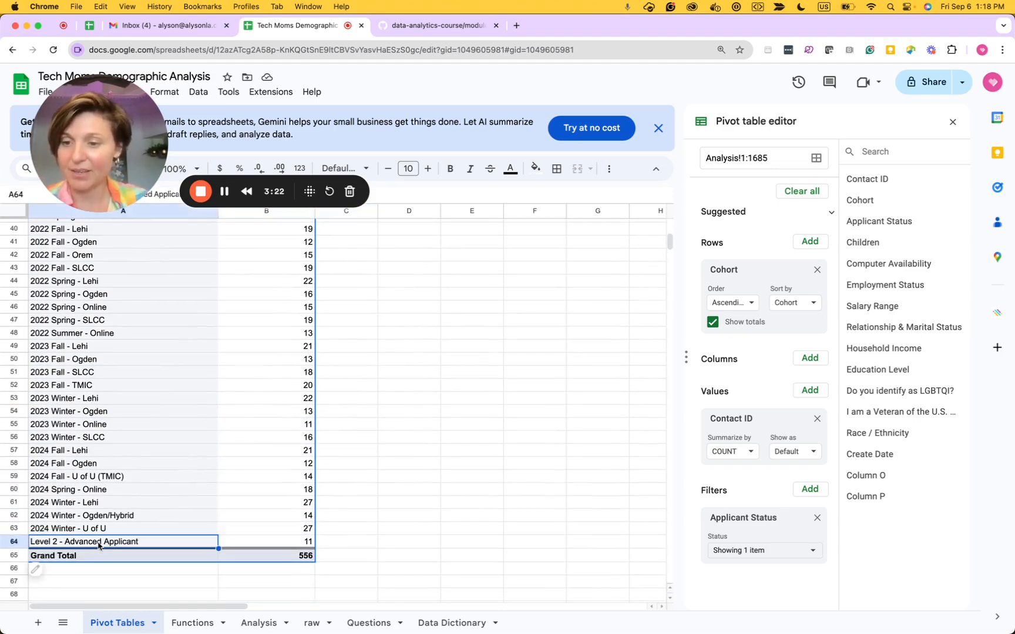
pyautogui.press('Right')
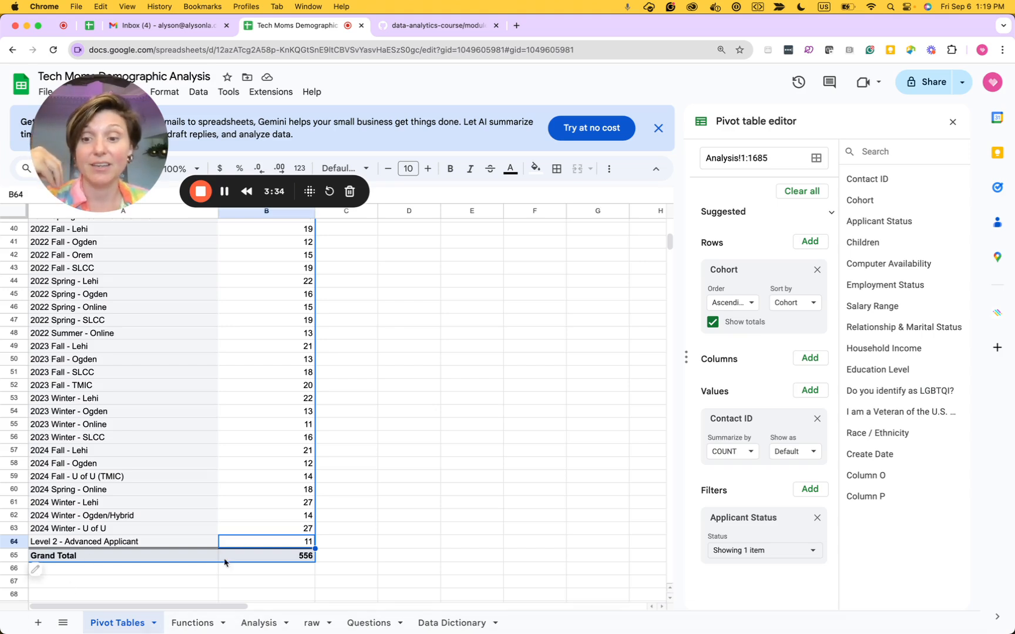
pyautogui.click(250, 557)
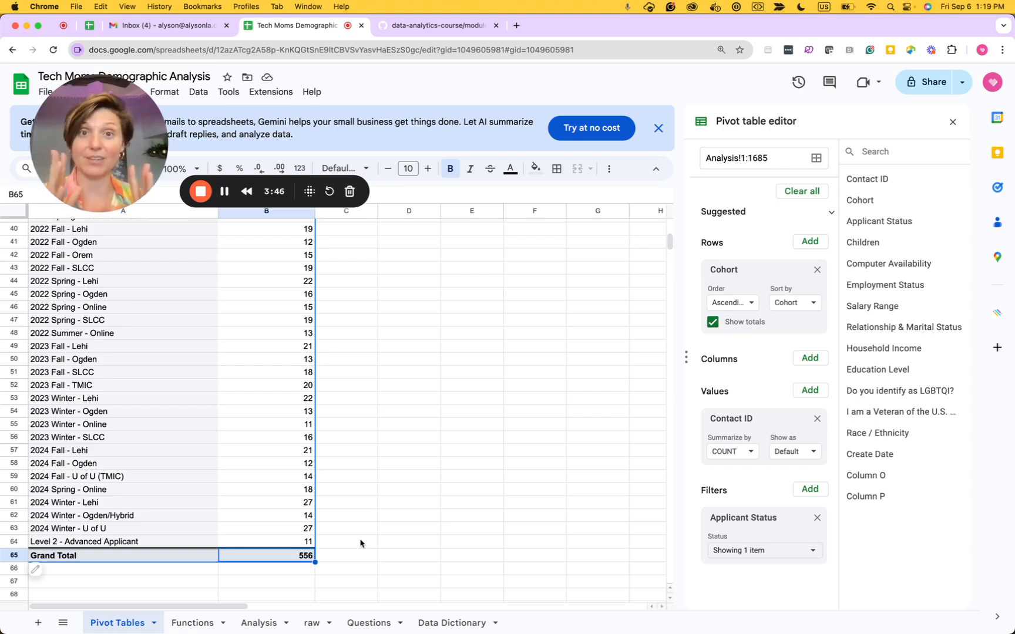
# Review the whole students-by-cohort pivot table again, comparing cohort names and counts between the 2024 and 2020 rows.
pyautogui.click(278, 516)
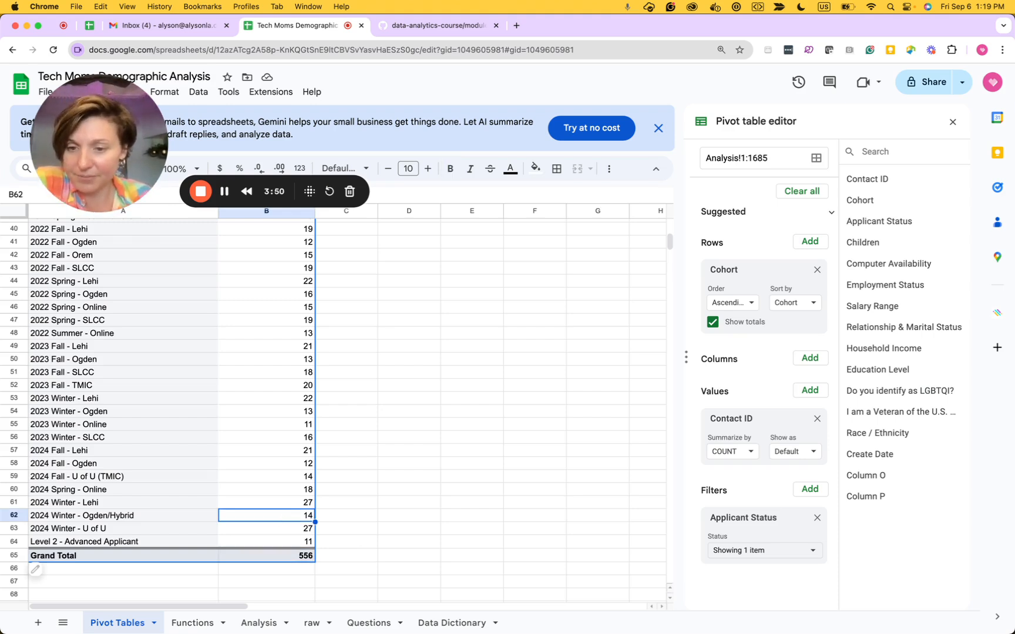
pyautogui.press('Up')
pyautogui.press('Up')
pyautogui.press('Up')
pyautogui.press('Up')
pyautogui.press('Up')
pyautogui.press('Up')
pyautogui.press('Up')
pyautogui.press('Up')
pyautogui.press('Up')
pyautogui.press('Up')
pyautogui.press('Up')
pyautogui.press('Up')
pyautogui.press('Up')
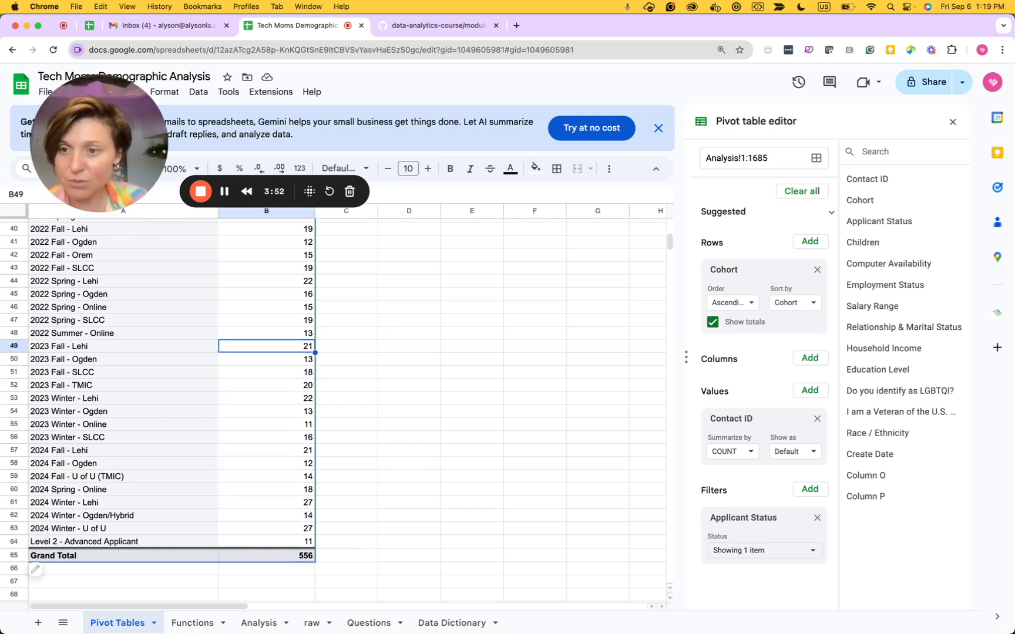
pyautogui.scroll(3, 324, 496)
pyautogui.scroll(2, 278, 456)
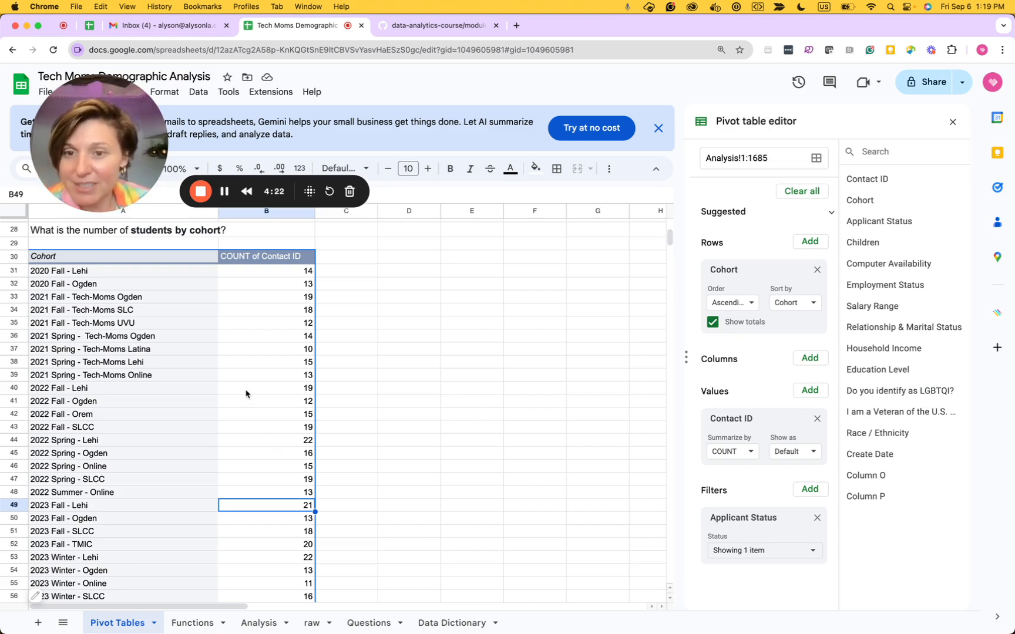
pyautogui.scroll(-3, 246, 396)
pyautogui.scroll(-4, 246, 393)
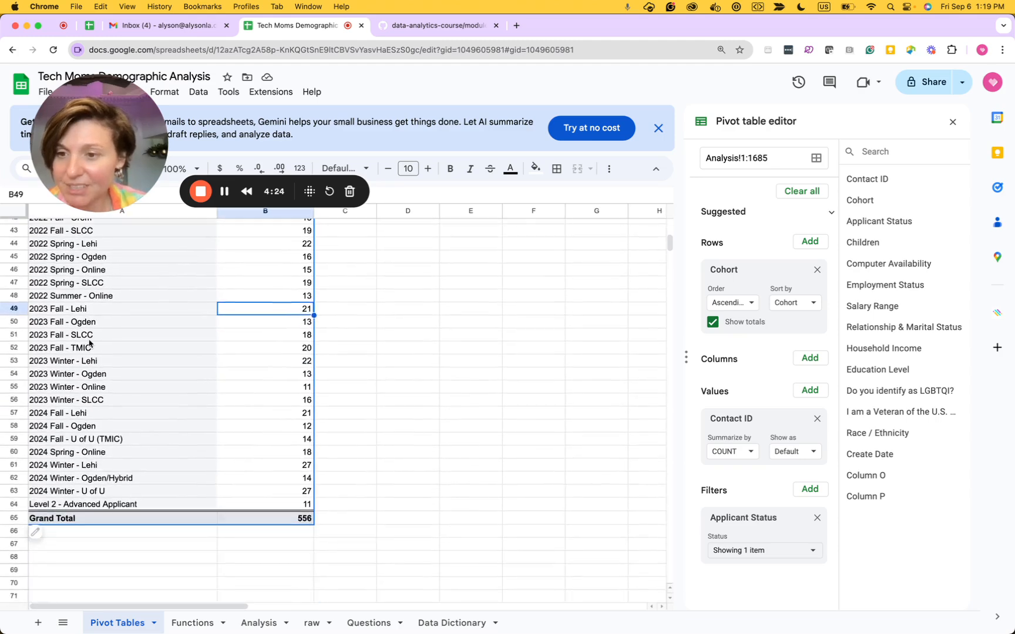
pyautogui.scroll(-1, 150, 361)
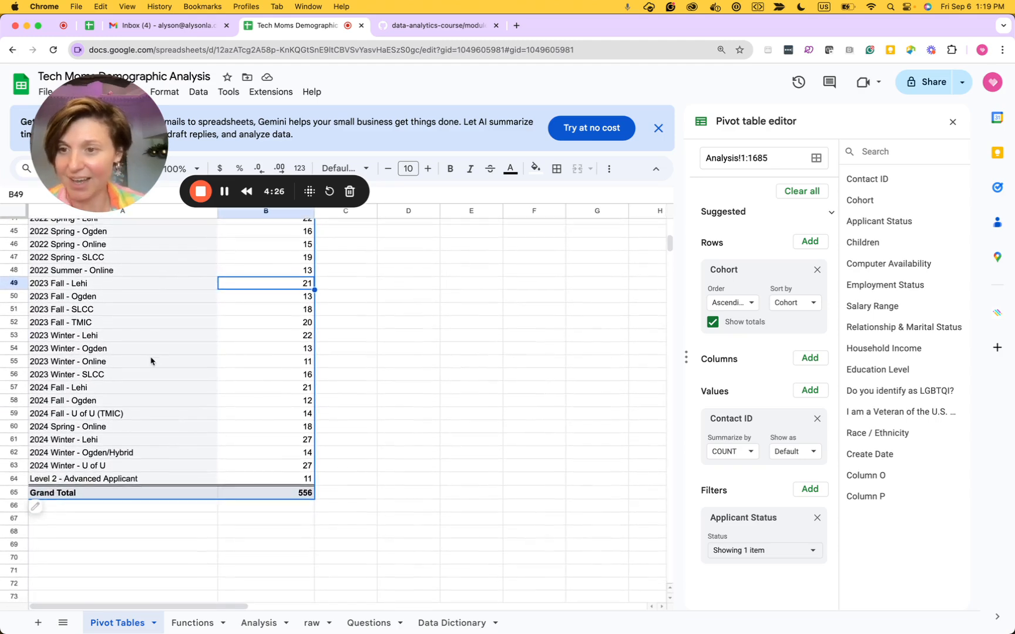
pyautogui.scroll(6, 151, 360)
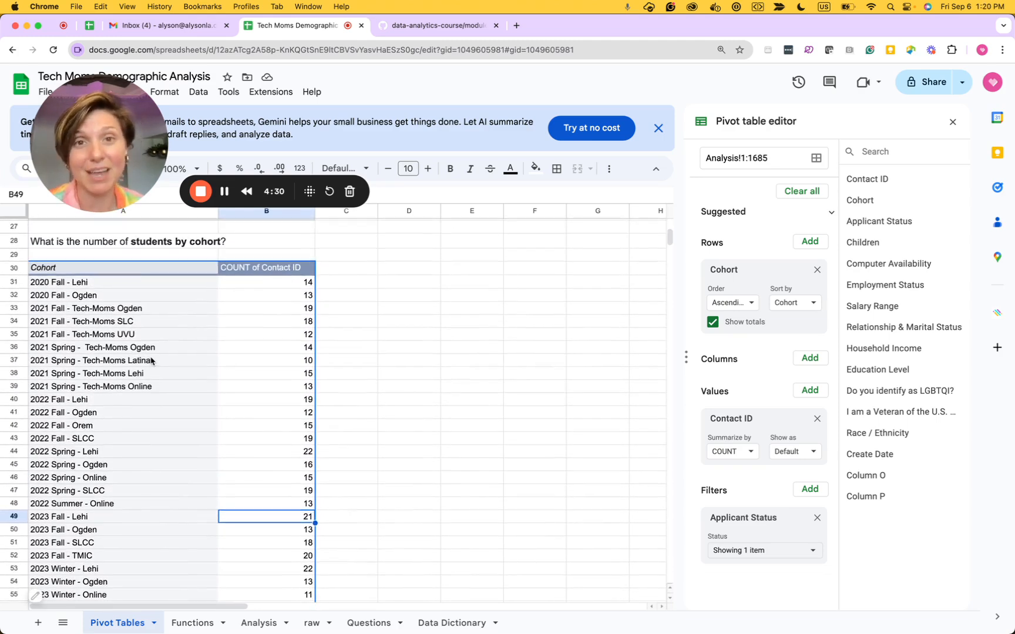
pyautogui.scroll(-3, 150, 360)
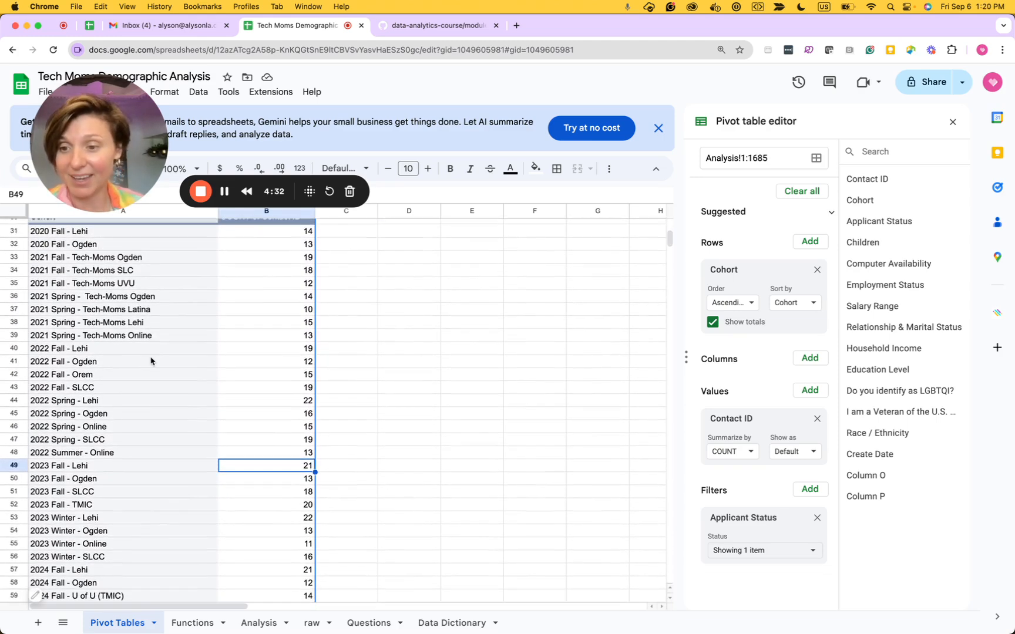
pyautogui.scroll(-1, 150, 361)
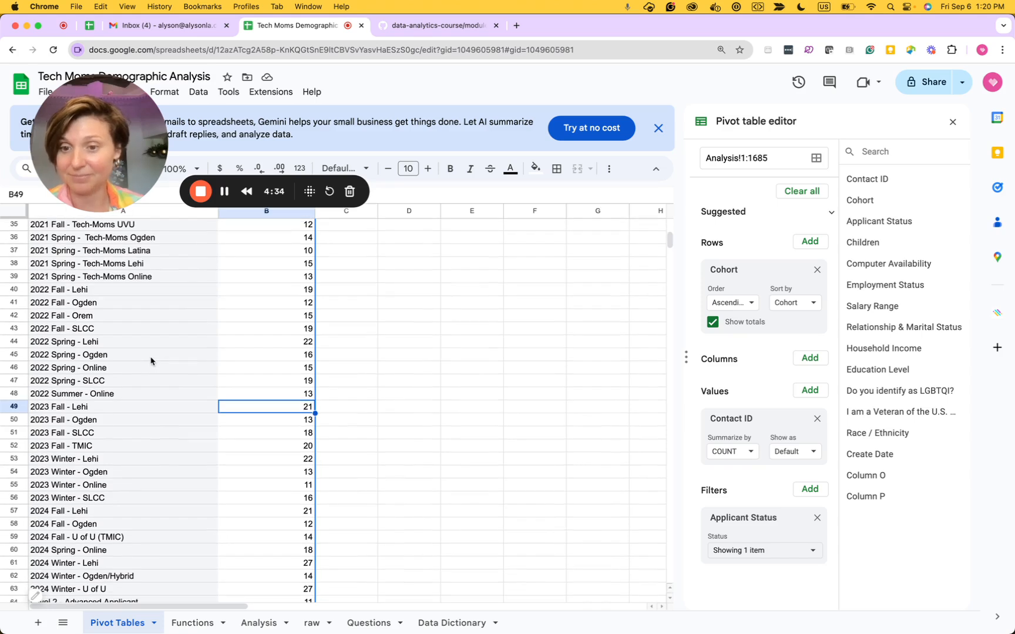
pyautogui.scroll(-1, 151, 360)
pyautogui.scroll(-4, 150, 361)
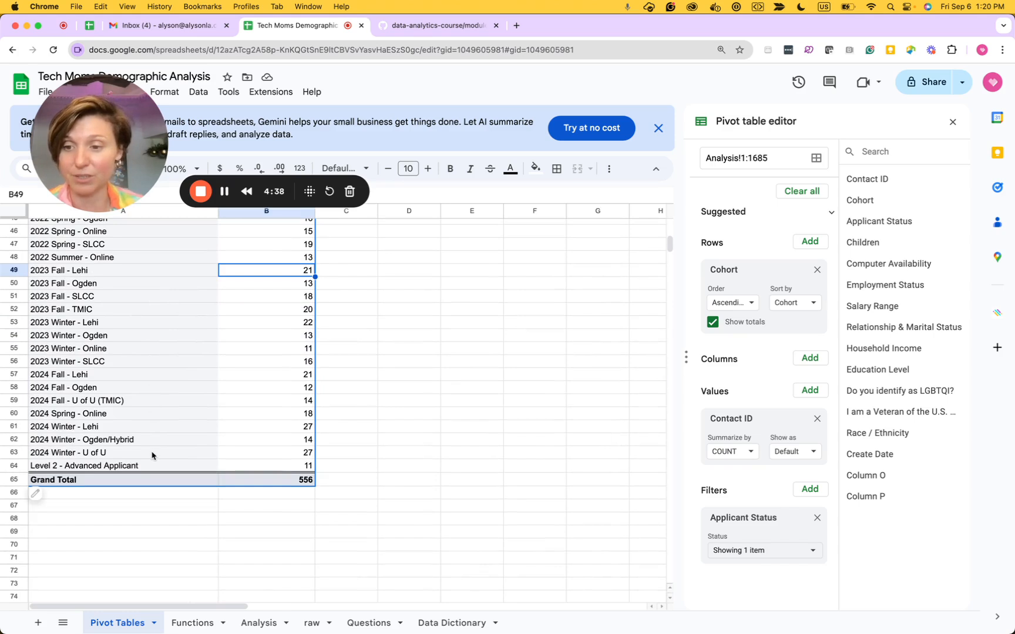
# Copy the question "What is the education of the applicants who have been assigned a cohort?" from the GitHub README into cell A67.
pyautogui.click(153, 453)
pyautogui.press('Down')
pyautogui.press('Down')
pyautogui.press('Down')
pyautogui.press('Down')
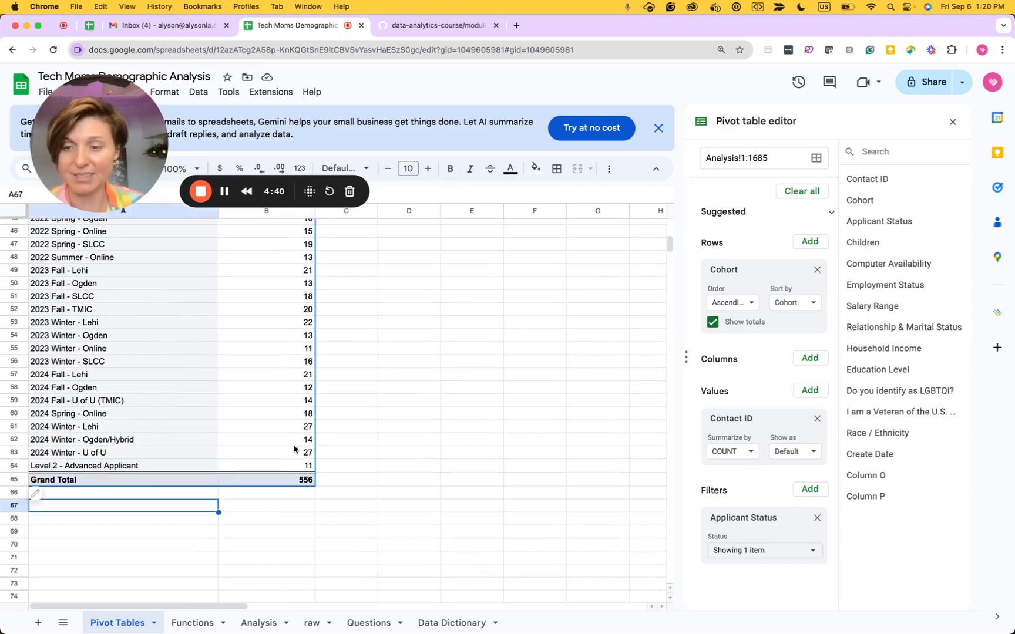
pyautogui.click(439, 26)
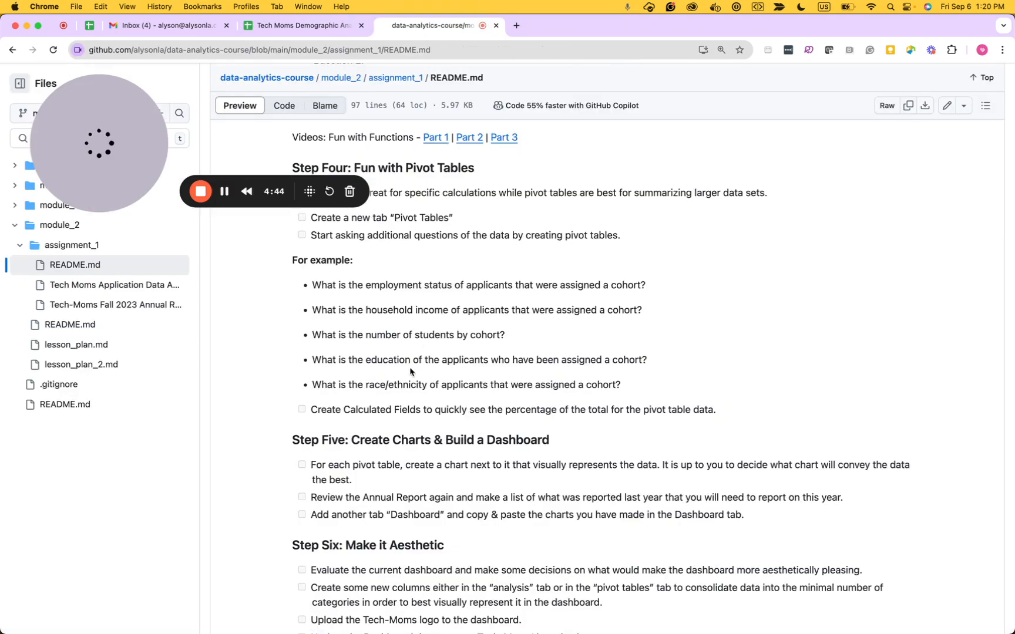
pyautogui.scroll(1, 410, 371)
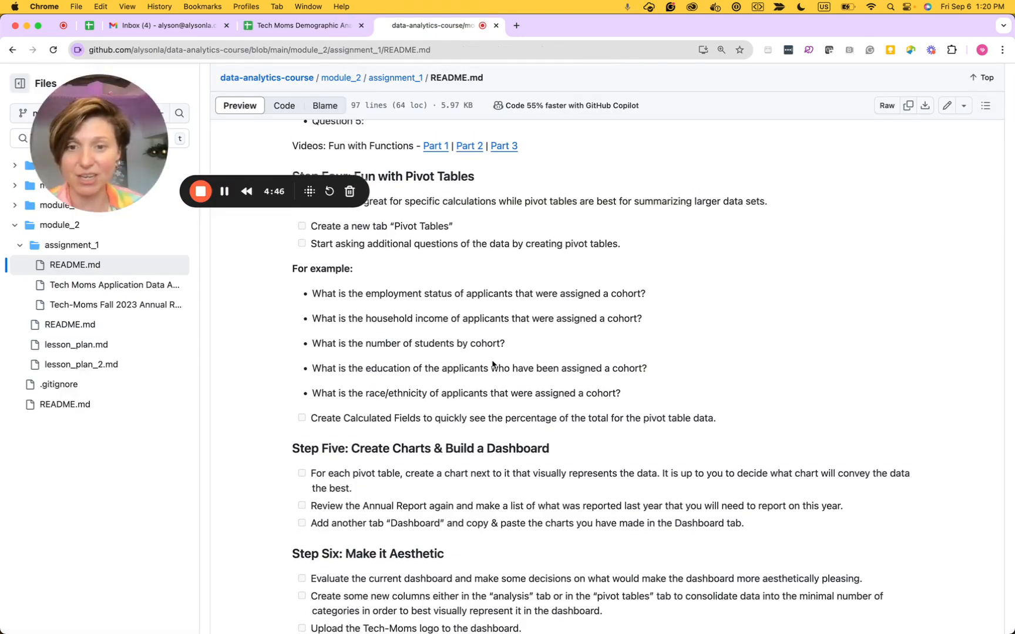
pyautogui.moveTo(142, 160); pyautogui.dragTo(811, 194)
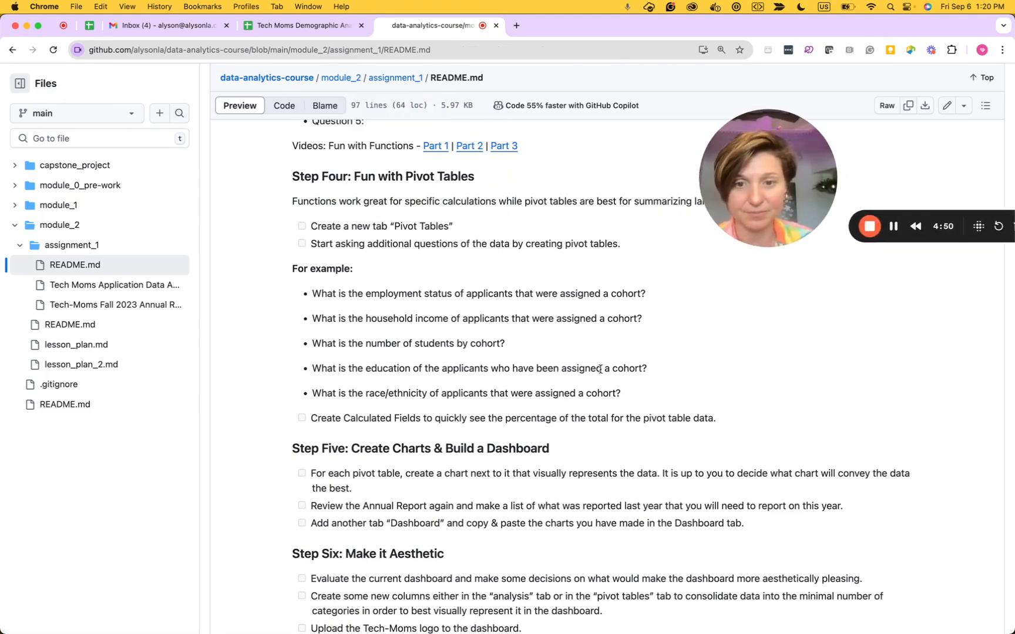
pyautogui.moveTo(650, 371); pyautogui.dragTo(313, 369)
pyautogui.press('super+c')
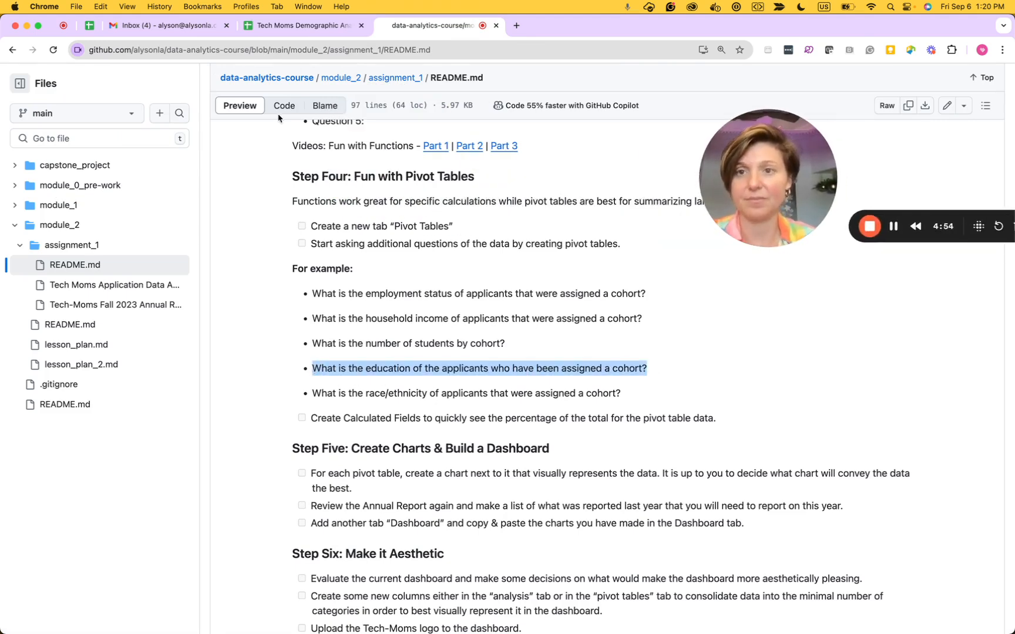
pyautogui.click(302, 25)
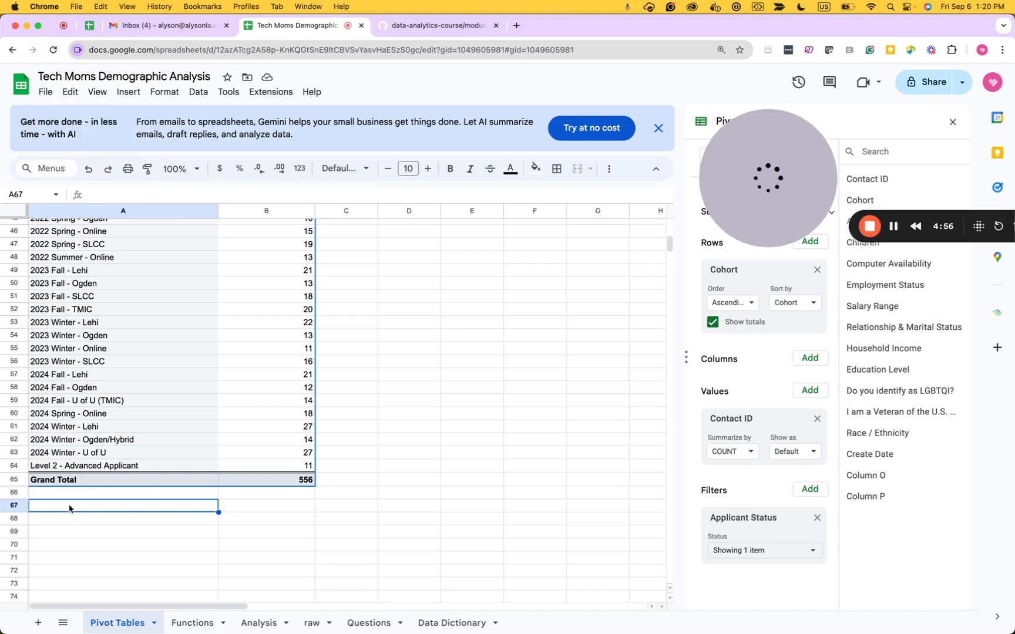
pyautogui.press('super+v')
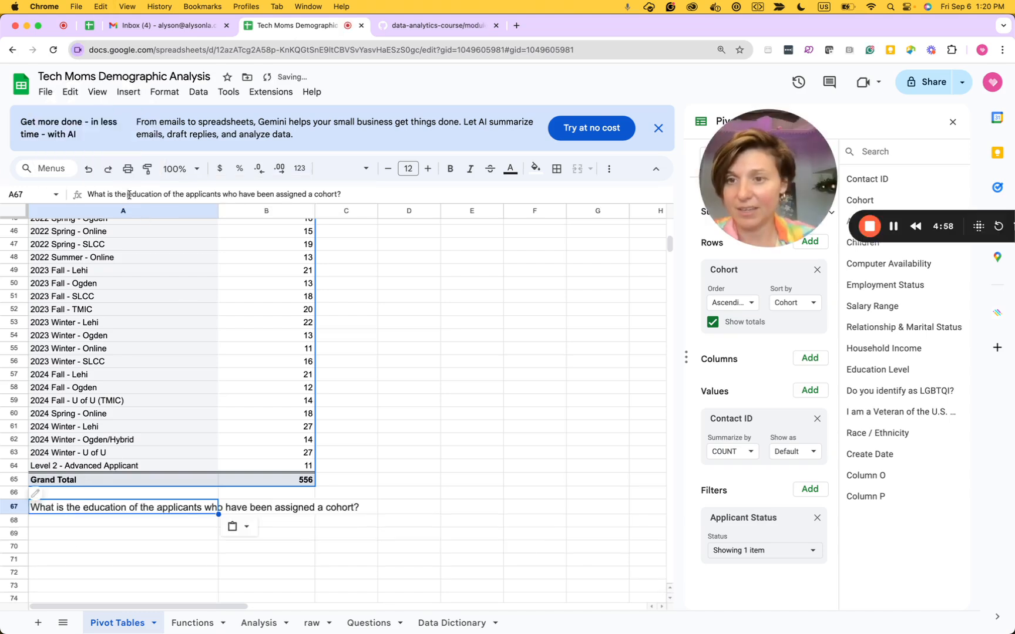
# Make the word "education" bold in the question in cell A67.
pyautogui.doubleClick(157, 194)
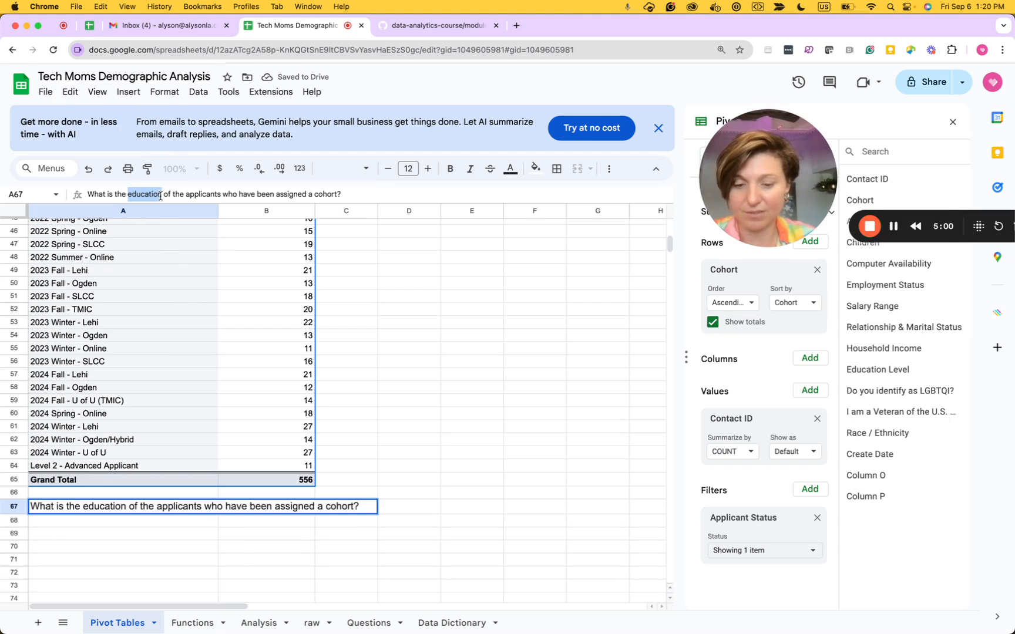
pyautogui.press('super+b')
pyautogui.click(552, 390)
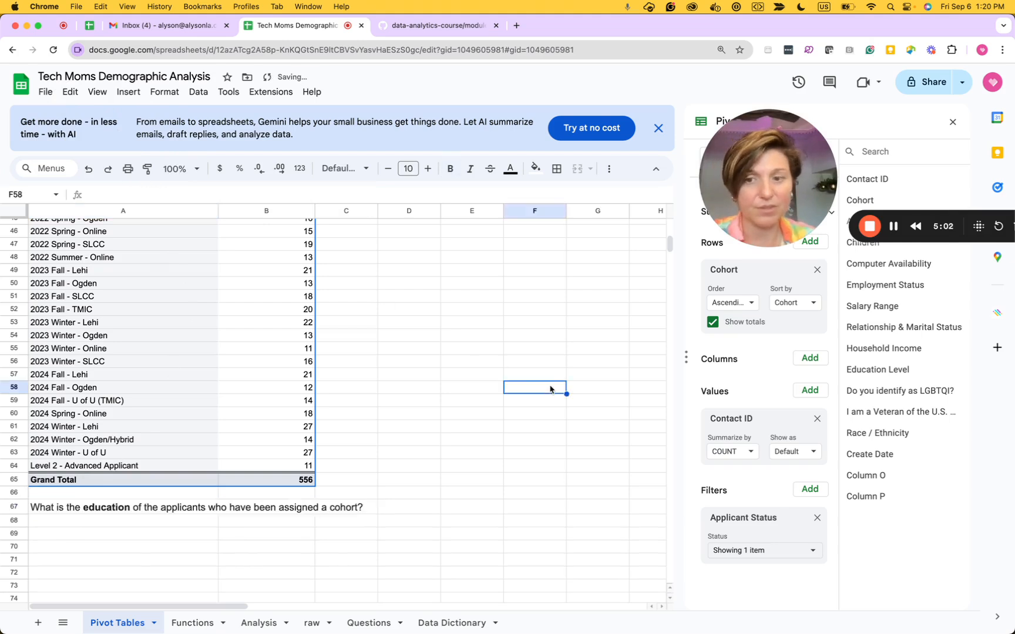
# Create a pivot table from the Analysis sheet's data range 1:1685 in cell A69 of the existing Pivot Tables sheet.
pyautogui.click(259, 621)
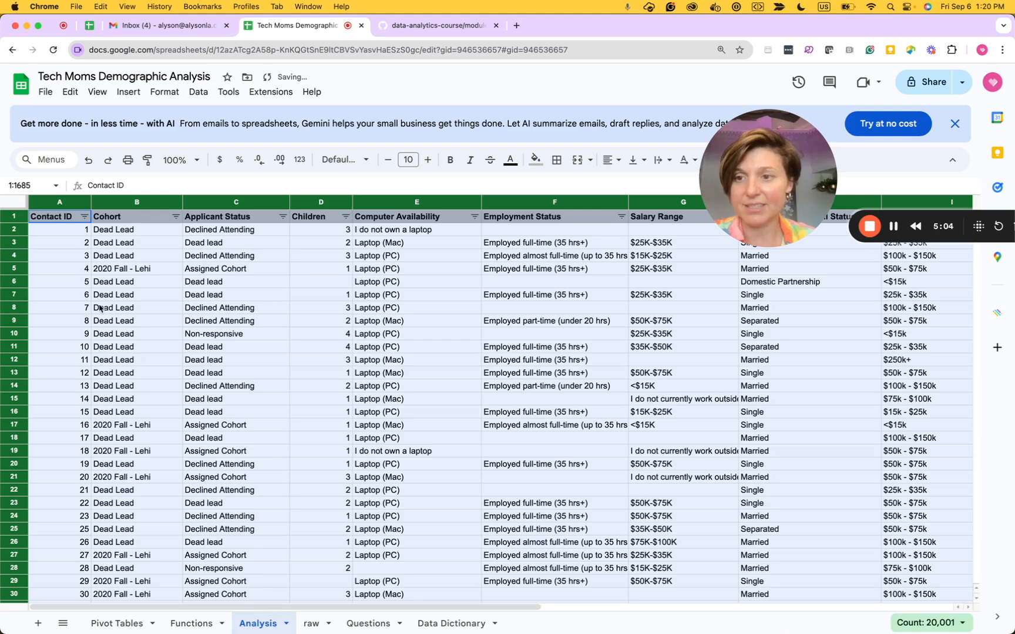
pyautogui.click(128, 91)
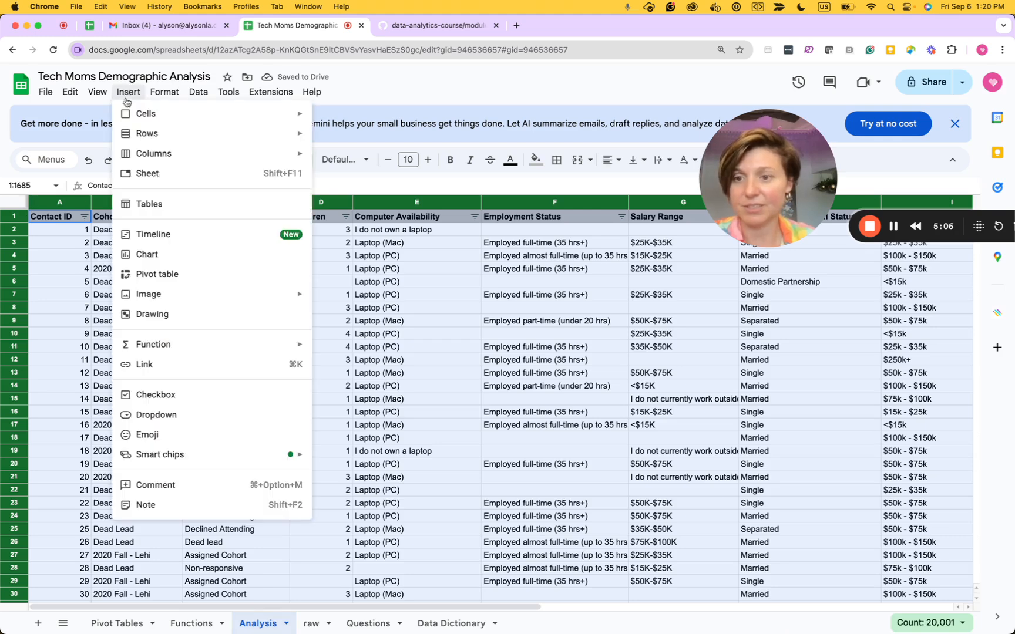
pyautogui.click(157, 275)
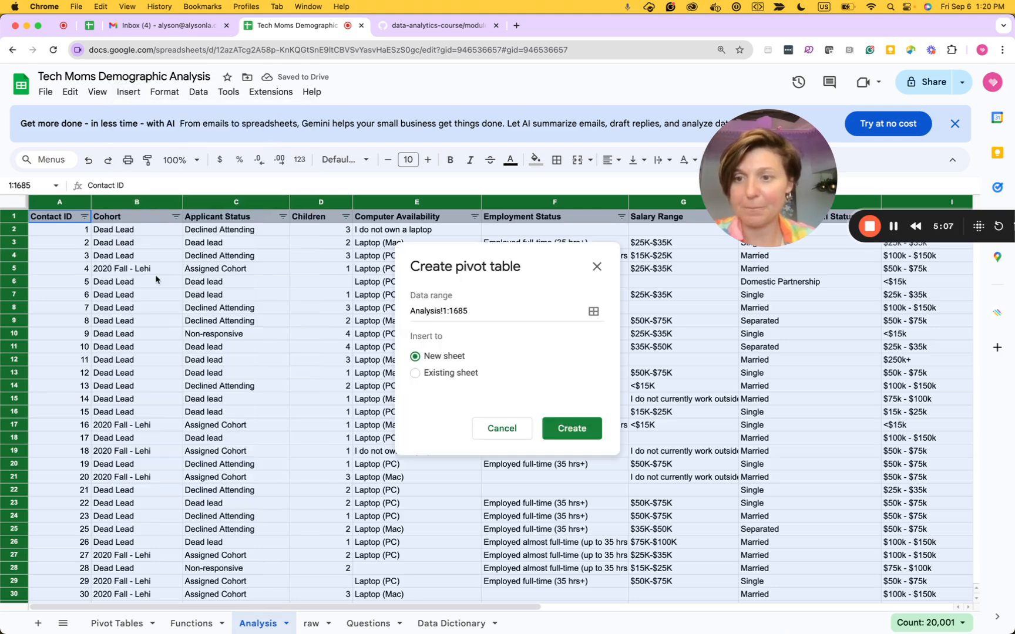
pyautogui.click(417, 374)
pyautogui.click(126, 624)
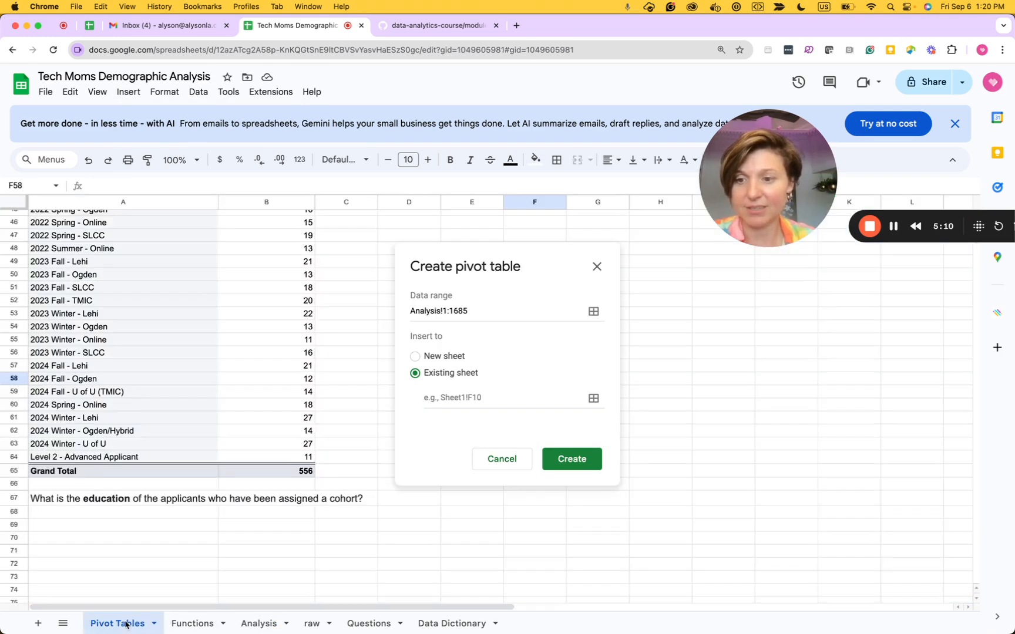
pyautogui.click(449, 397)
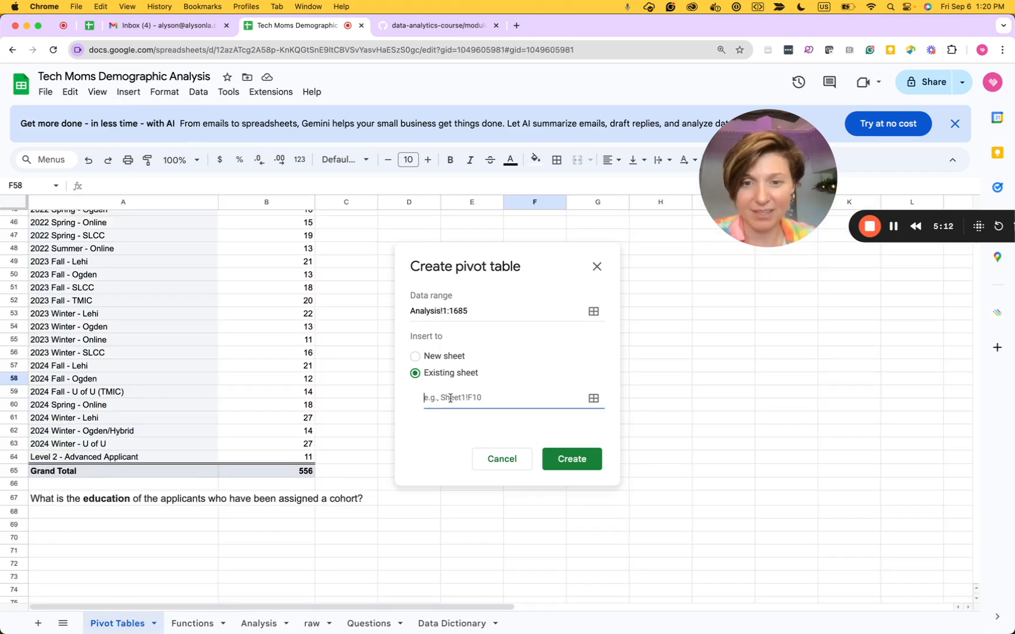
pyautogui.click(93, 529)
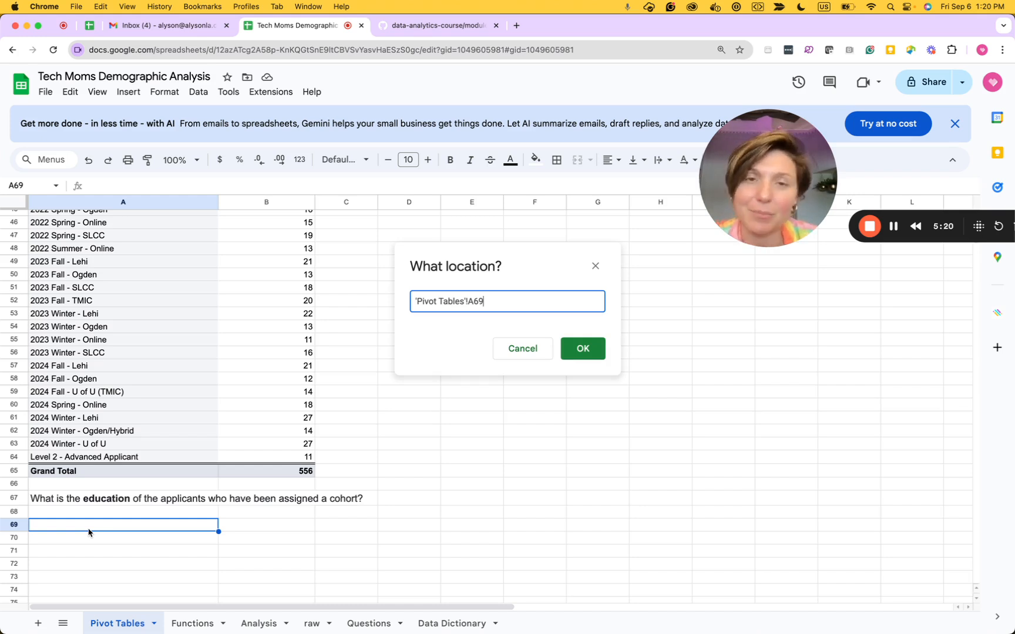
pyautogui.click(582, 349)
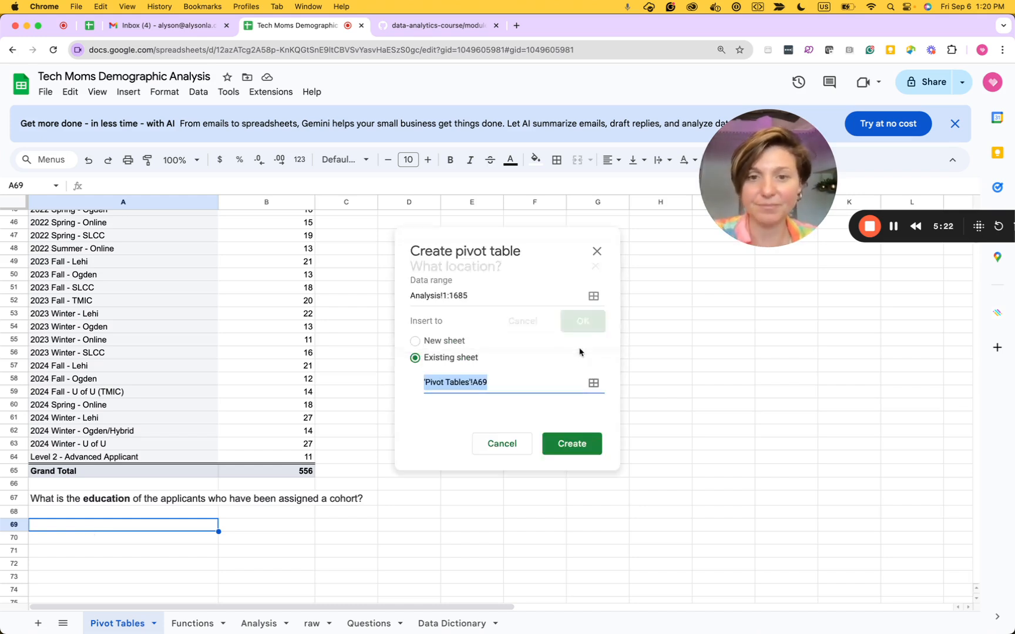
pyautogui.click(572, 444)
pyautogui.scroll(-5, 424, 489)
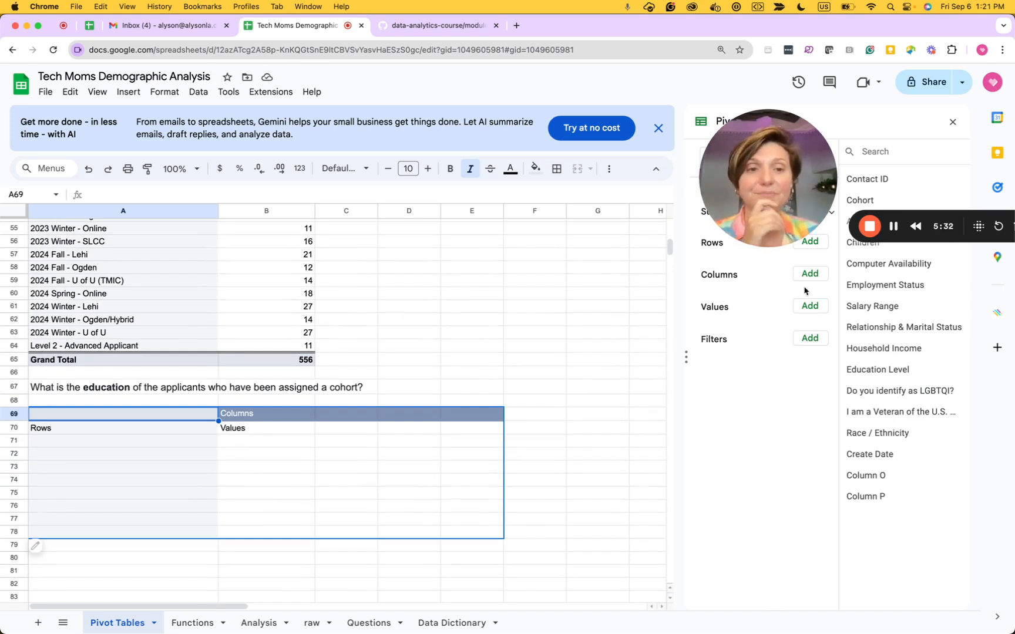
# Set Education Level as the new pivot table's rows and Contact ID as its values, summarized by COUNT.
pyautogui.moveTo(761, 186); pyautogui.dragTo(103, 147)
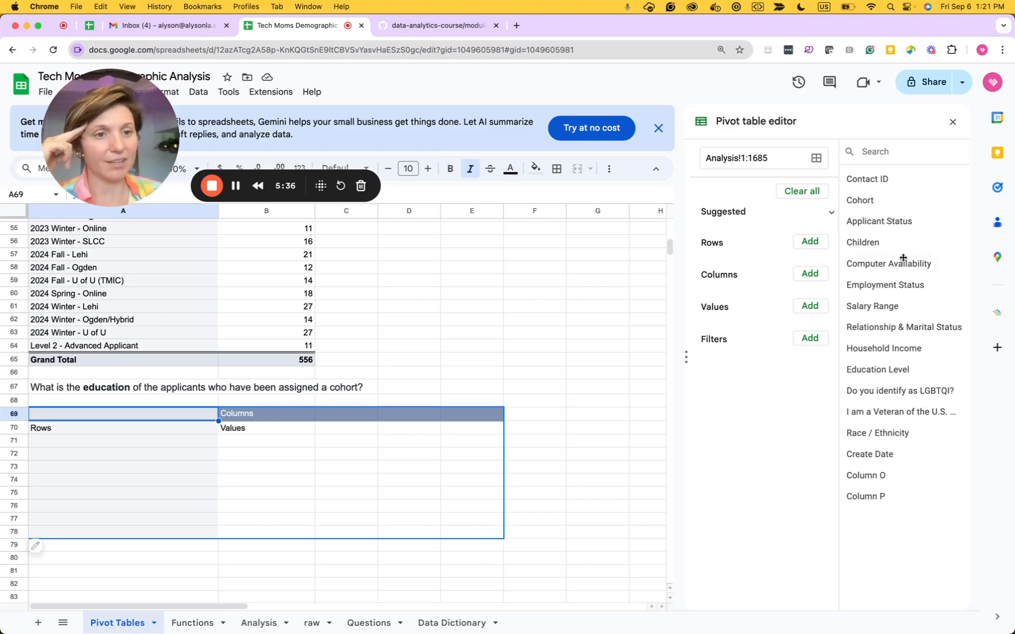
pyautogui.moveTo(883, 377); pyautogui.dragTo(733, 264)
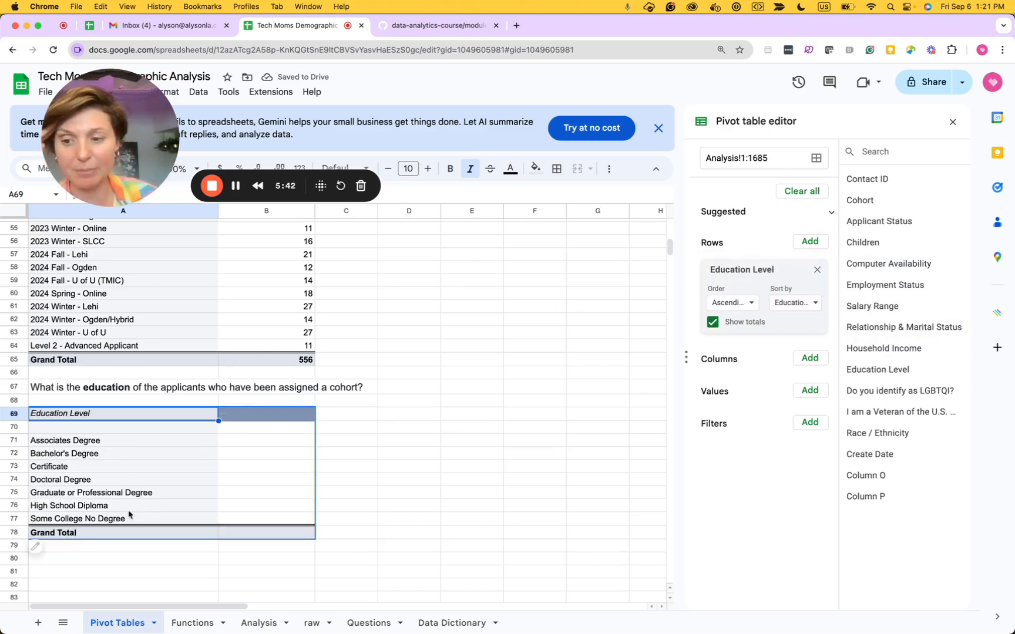
pyautogui.moveTo(884, 178); pyautogui.dragTo(743, 418)
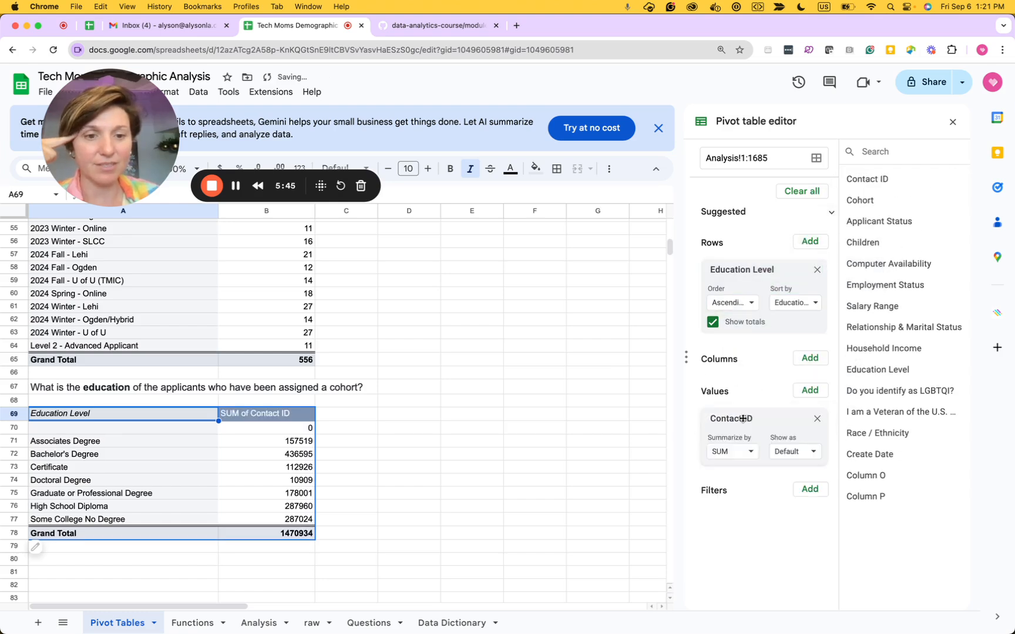
pyautogui.click(749, 451)
pyautogui.click(741, 229)
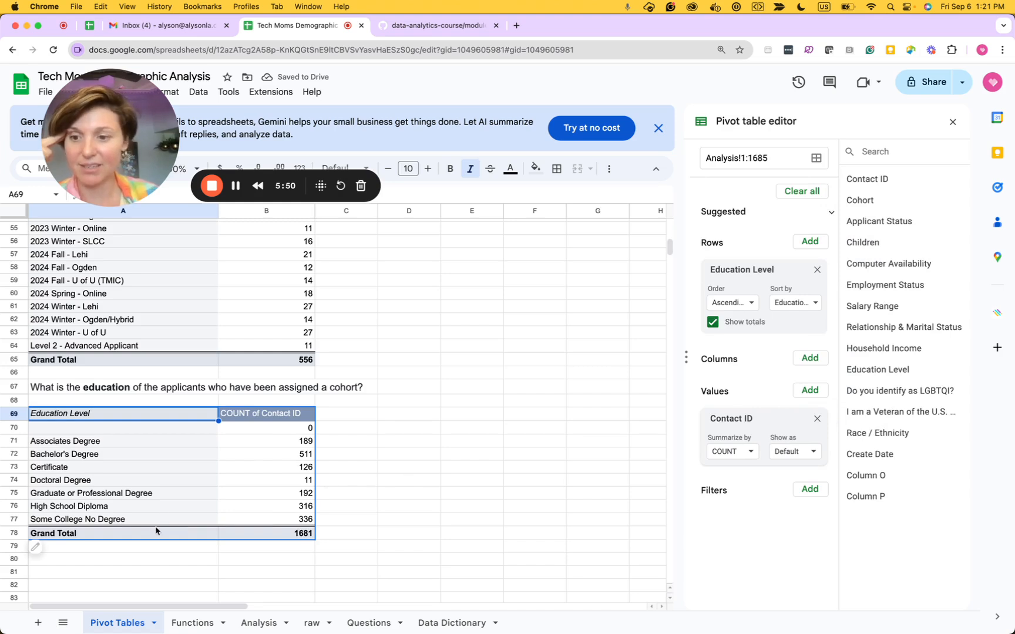
# Examine the Grand Total and the counts per education level in the unfiltered education pivot table.
pyautogui.click(176, 532)
pyautogui.click(266, 533)
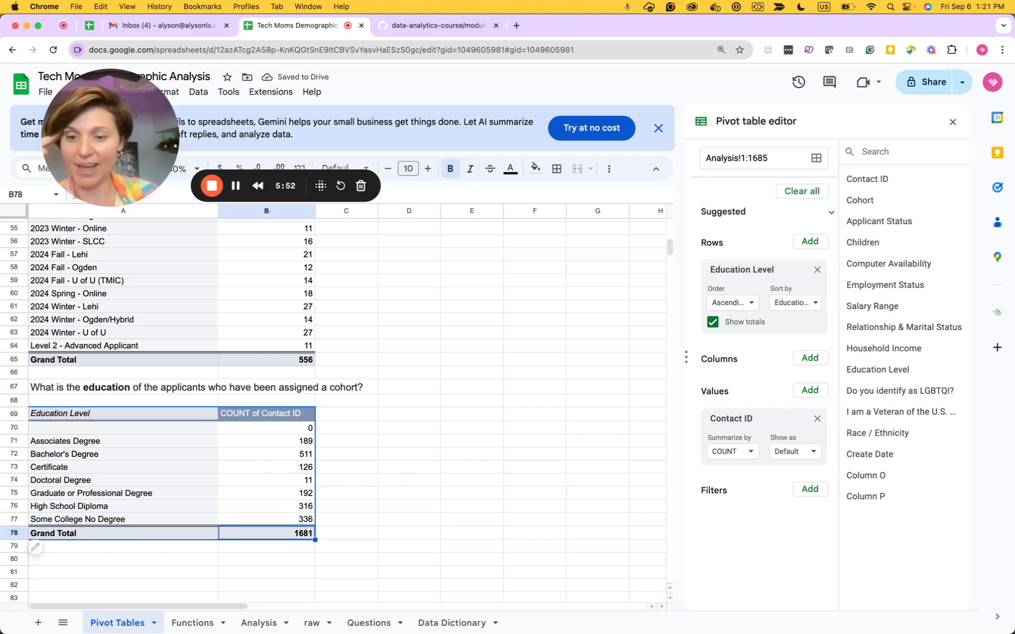
pyautogui.press('Up')
pyautogui.press('Up')
pyautogui.press('Up')
pyautogui.press('Up')
pyautogui.press('Up')
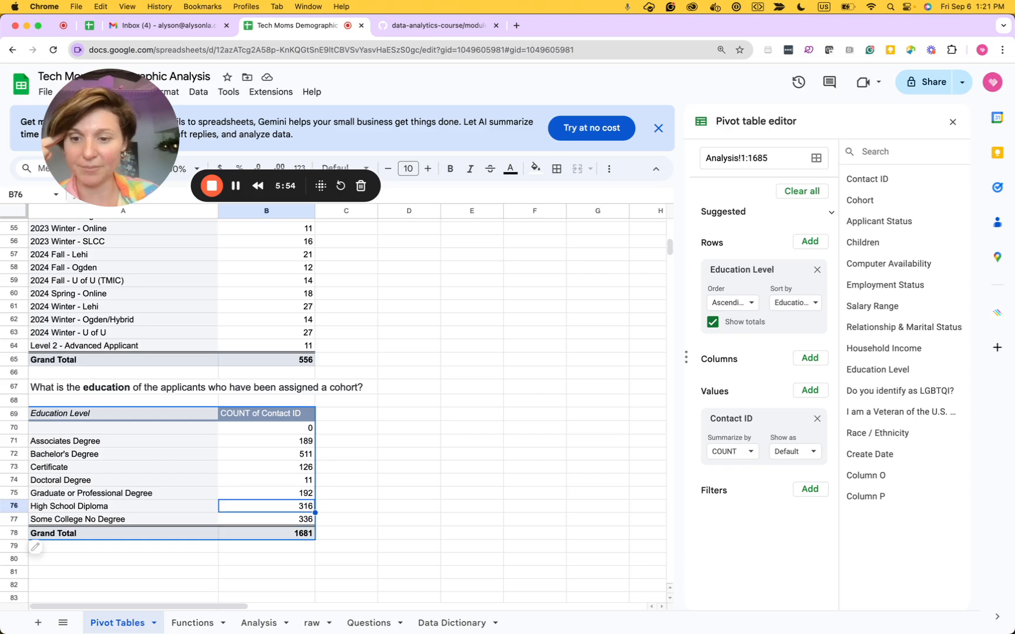
pyautogui.press('Up')
pyautogui.press('Up')
pyautogui.press('Down')
pyautogui.press('Down')
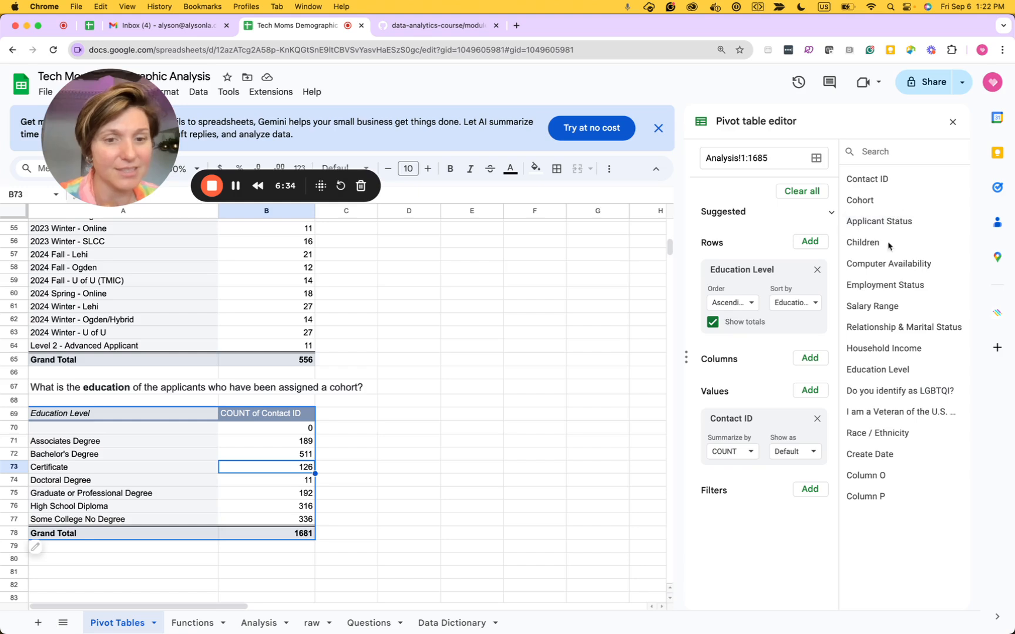
# Add an Applicant Status filter to the education pivot table and limit it to the value Dead lead.
pyautogui.moveTo(892, 222); pyautogui.dragTo(755, 527)
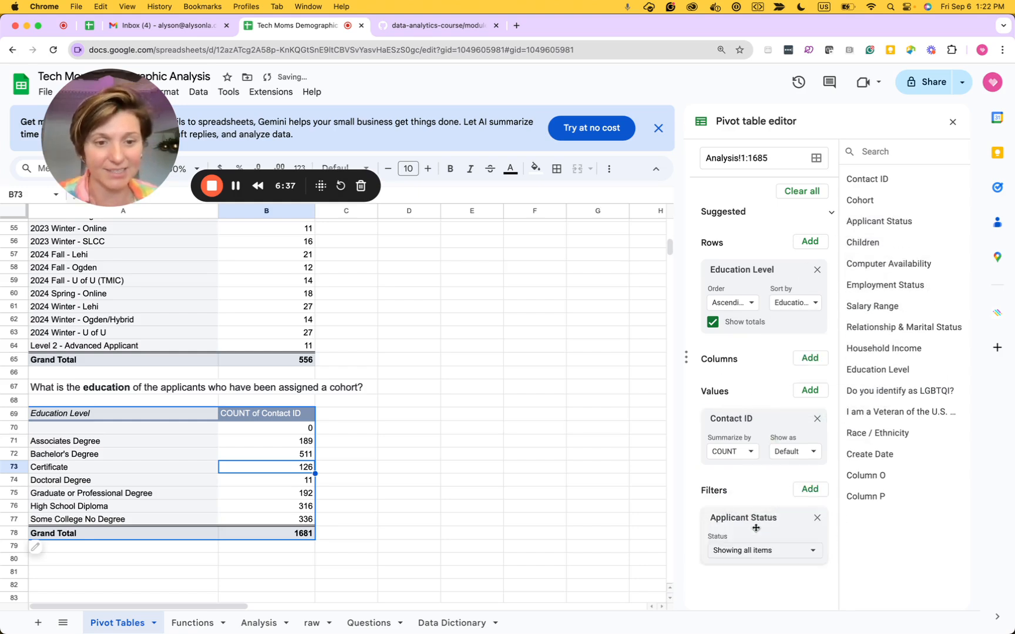
pyautogui.click(801, 550)
pyautogui.click(765, 458)
pyautogui.scroll(-3, 794, 538)
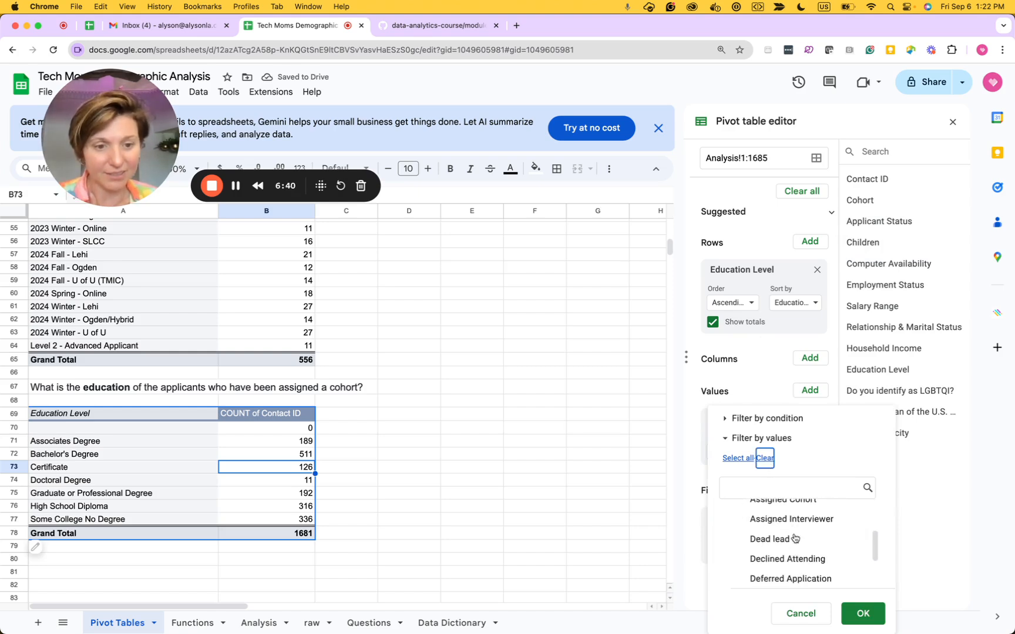
pyautogui.scroll(-2, 794, 538)
pyautogui.scroll(2, 784, 528)
pyautogui.click(766, 527)
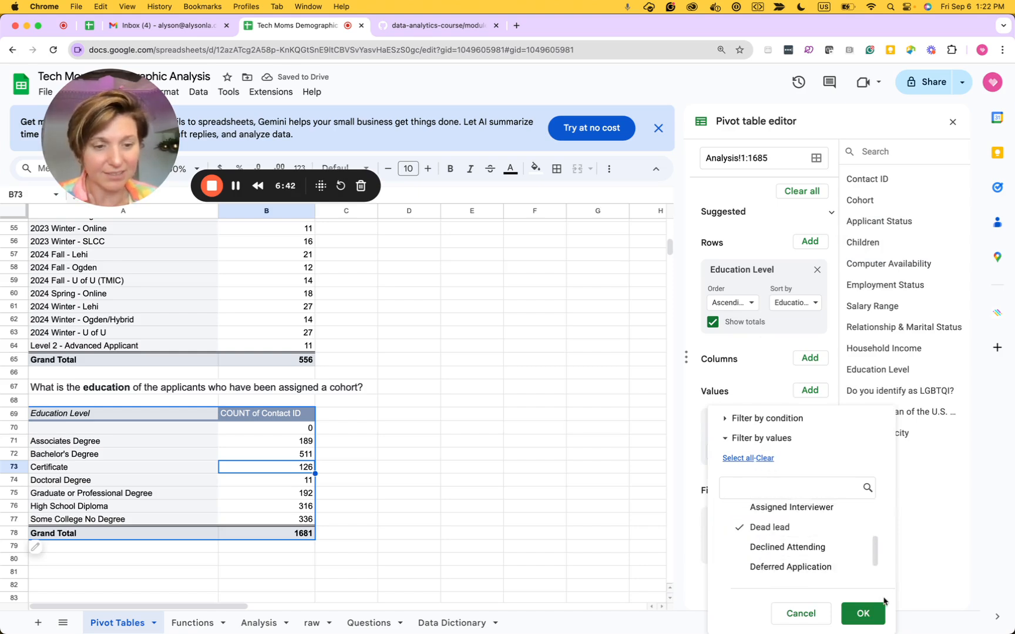
pyautogui.click(865, 611)
pyautogui.click(298, 507)
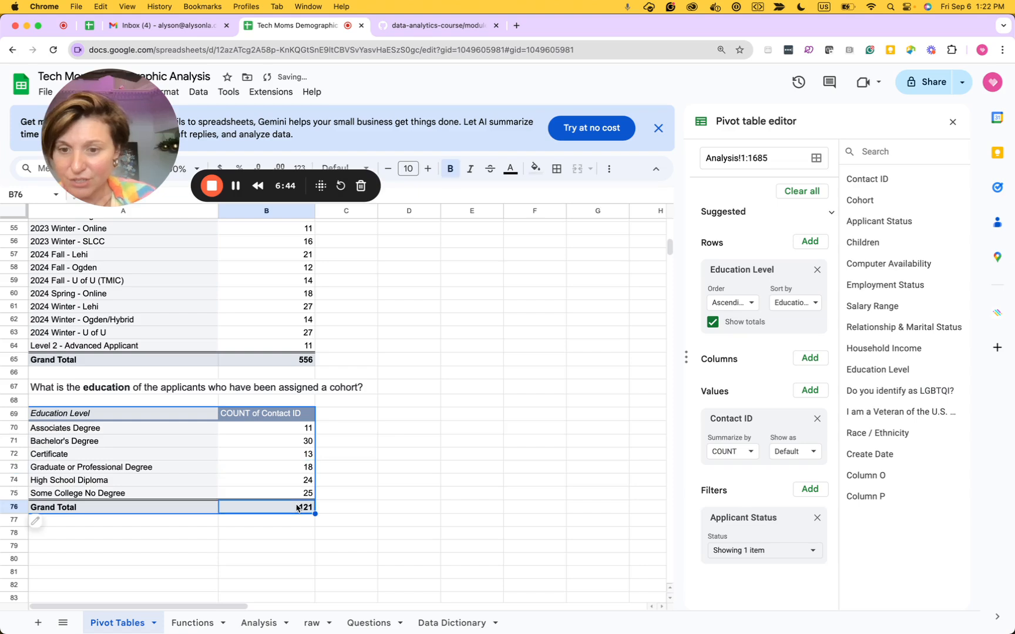
# Sort the Education Level rows by COUNT of Contact ID in descending order.
pyautogui.click(812, 303)
pyautogui.click(812, 304)
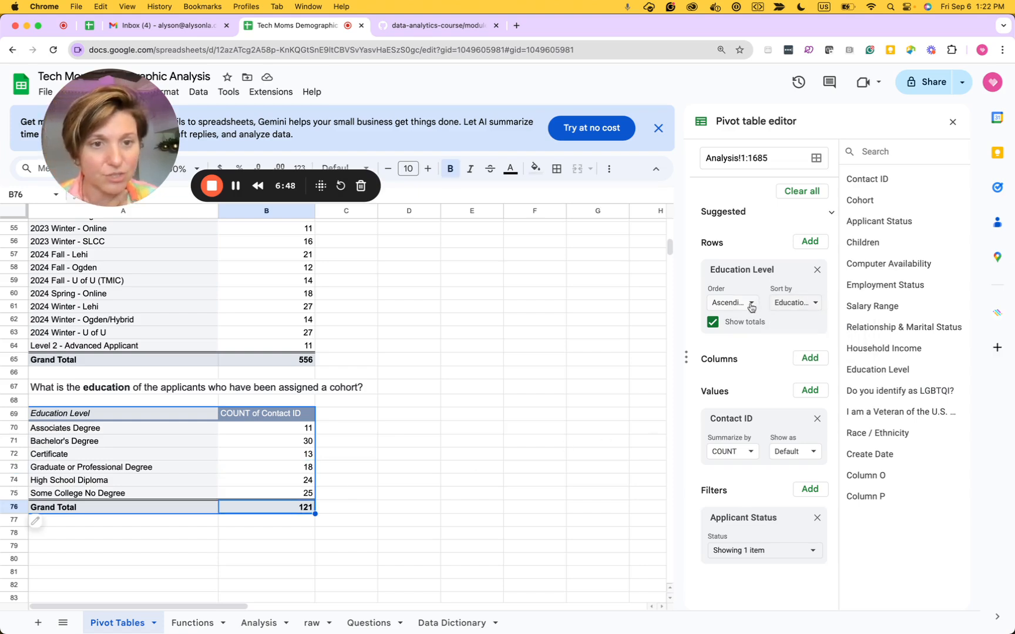
pyautogui.click(803, 305)
pyautogui.click(809, 345)
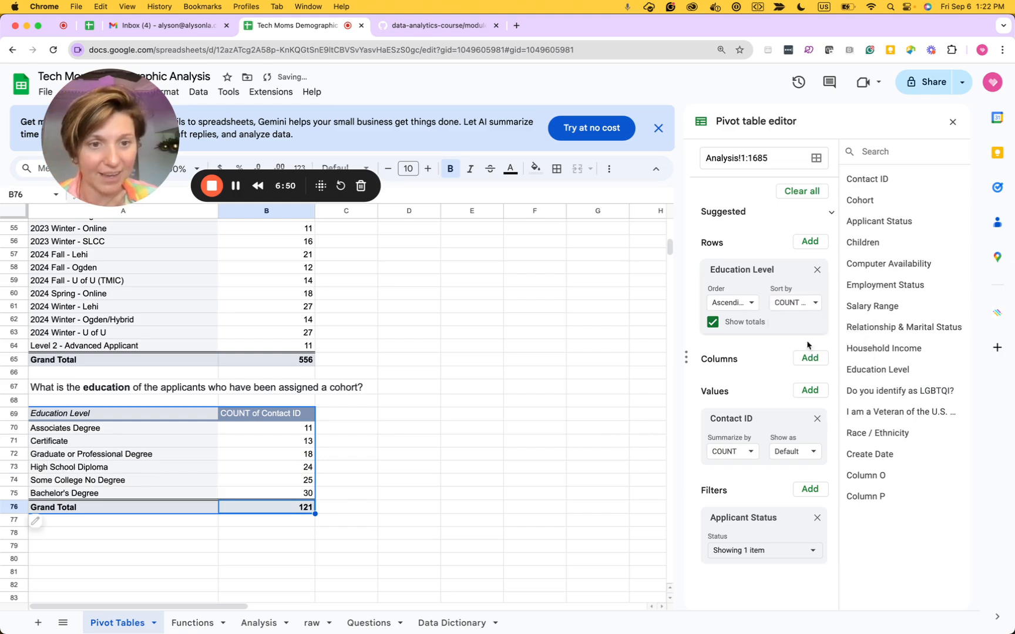
pyautogui.click(750, 303)
pyautogui.click(738, 345)
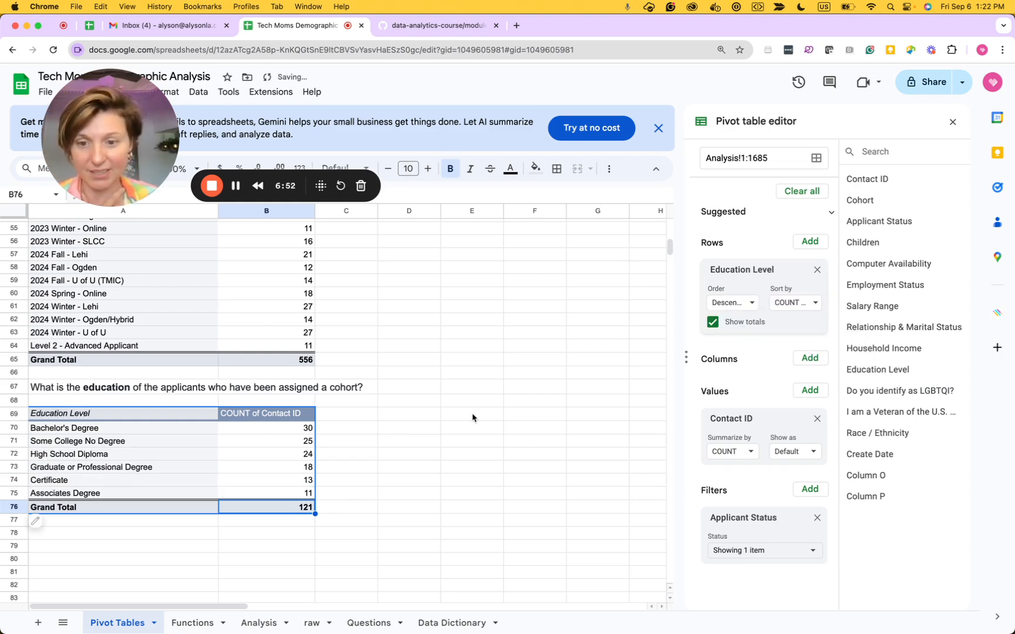
# Review the sort settings and the sorted counts from Bachelor's Degree through Associates Degree to the Grand Total.
pyautogui.click(176, 428)
pyautogui.click(266, 428)
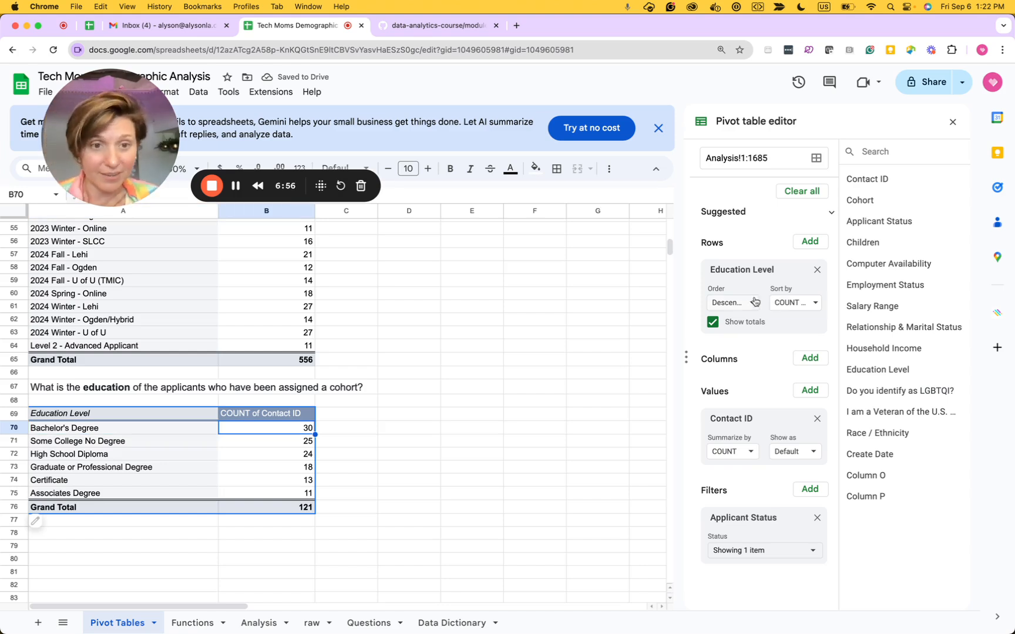
pyautogui.click(816, 304)
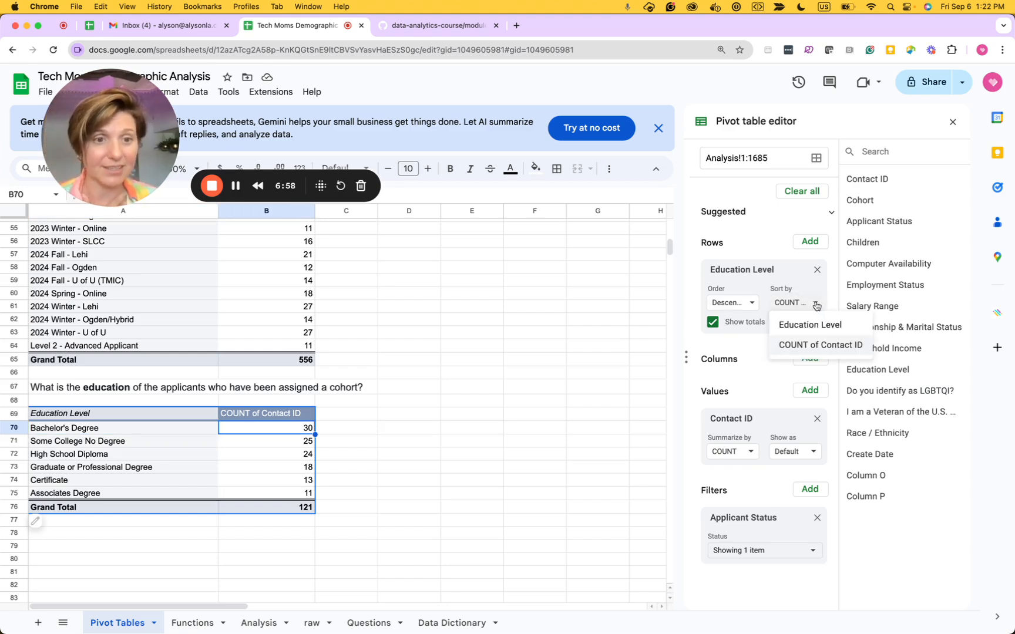
pyautogui.click(748, 303)
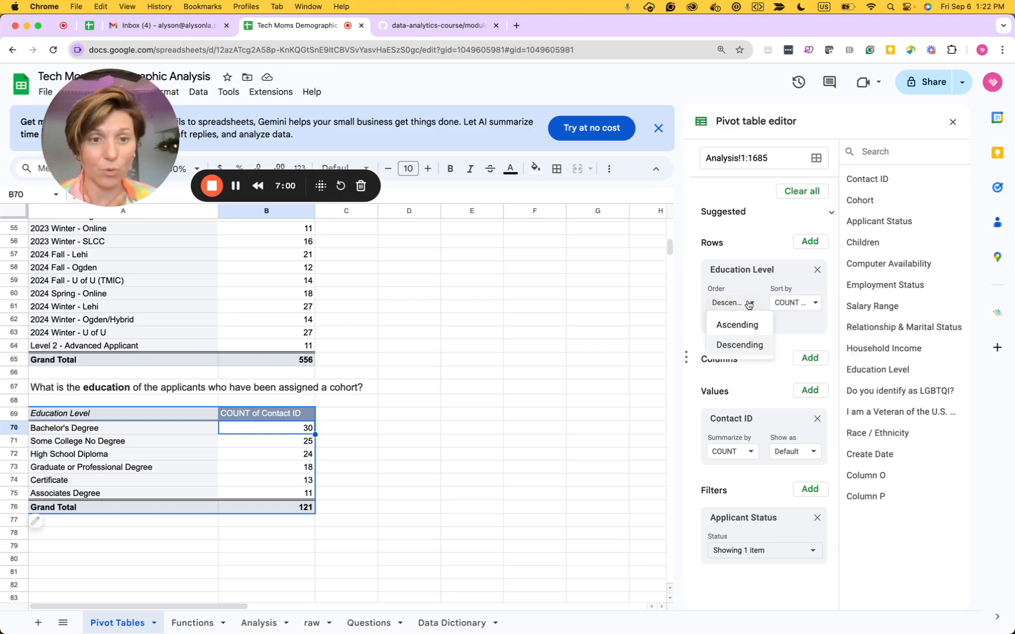
pyautogui.click(748, 304)
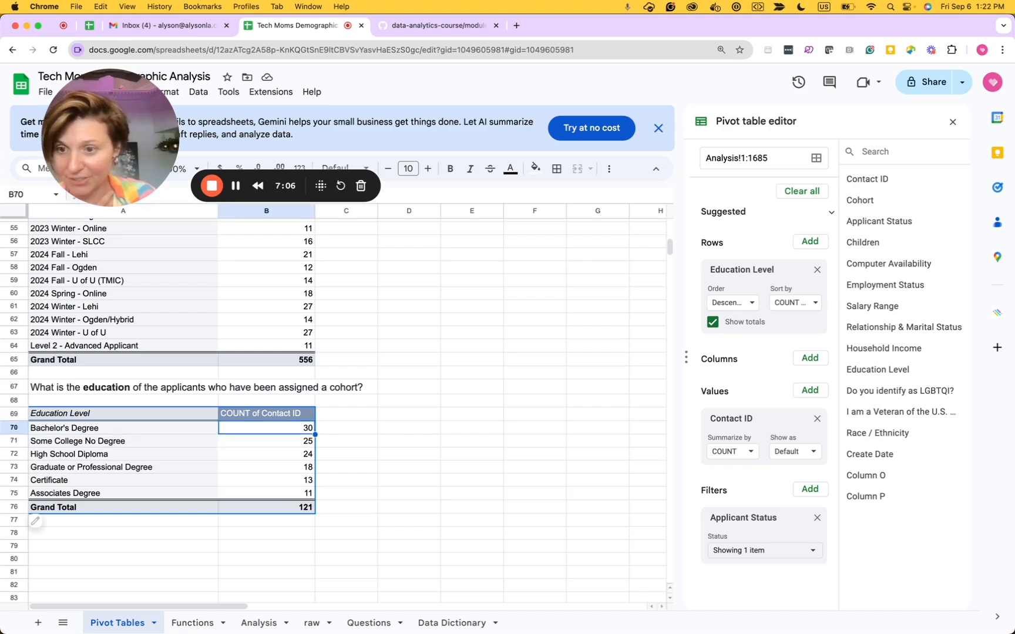
pyautogui.press('Down')
pyautogui.press('Down')
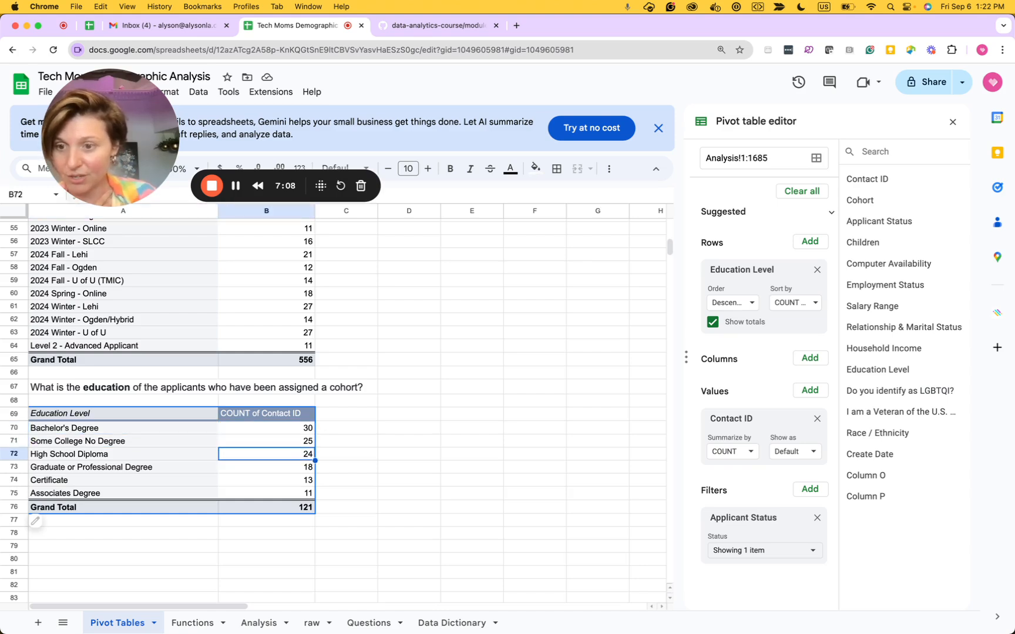
pyautogui.press('Down')
pyautogui.press('Down')
pyautogui.press('Down')
pyautogui.press('Left')
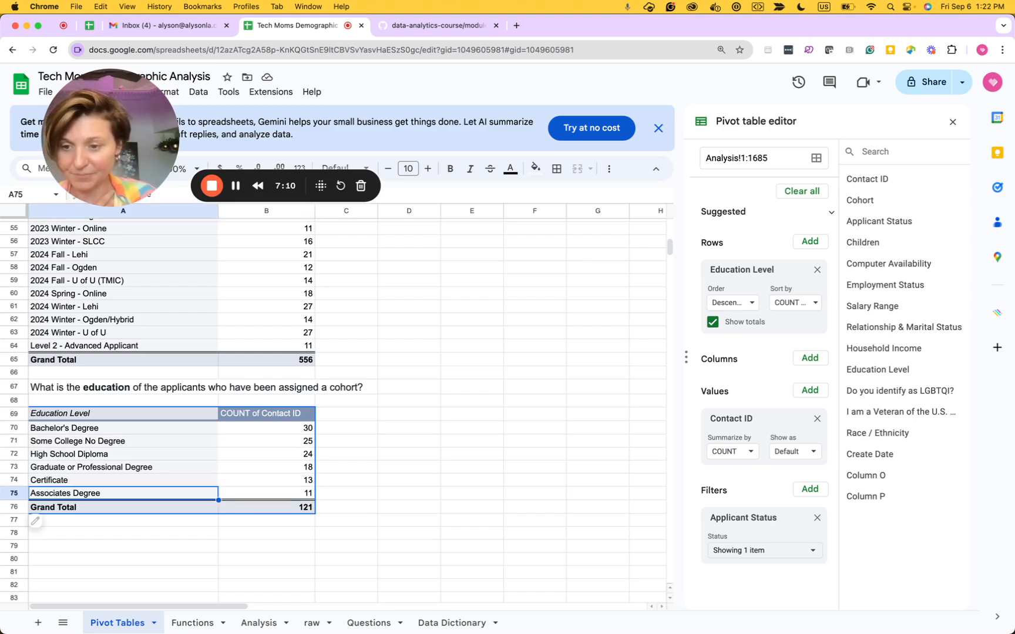
pyautogui.press('Down')
pyautogui.press('Right')
pyautogui.press('Right')
pyautogui.press('Right')
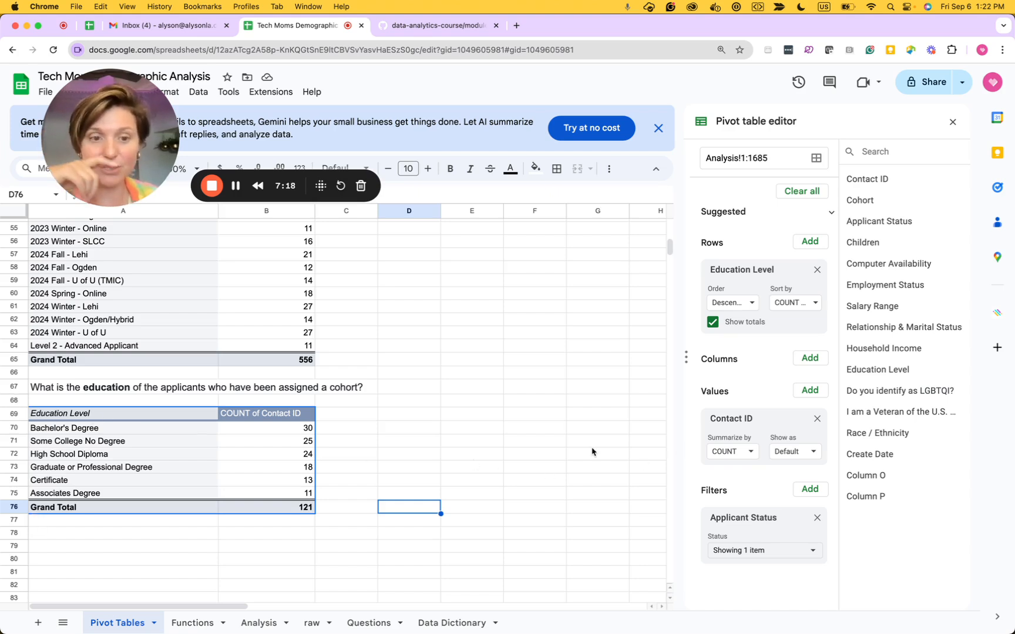
pyautogui.rightClick(299, 418)
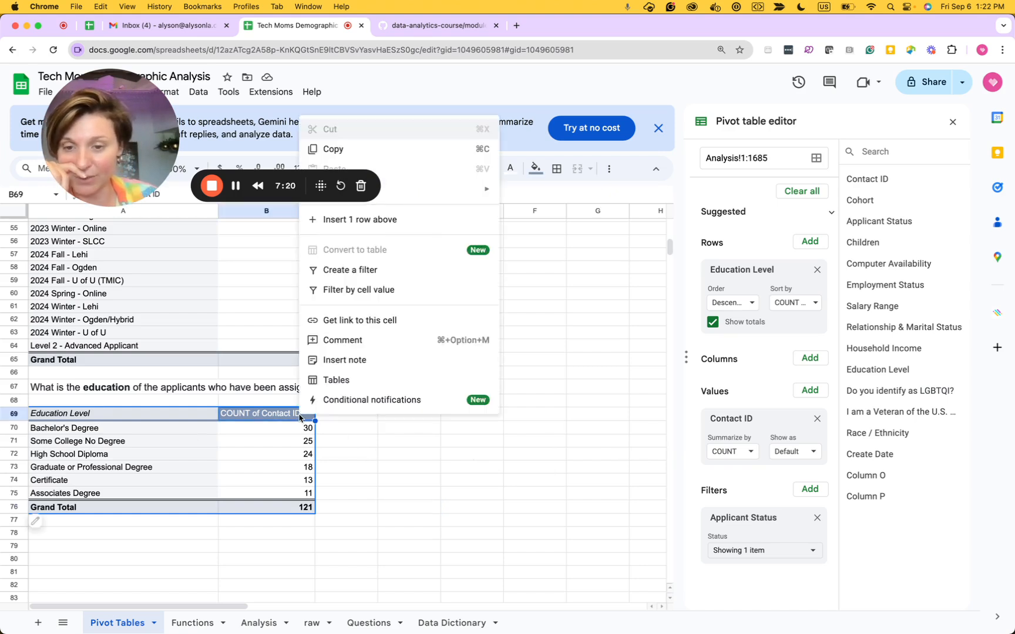
pyautogui.click(510, 423)
pyautogui.scroll(2, 511, 423)
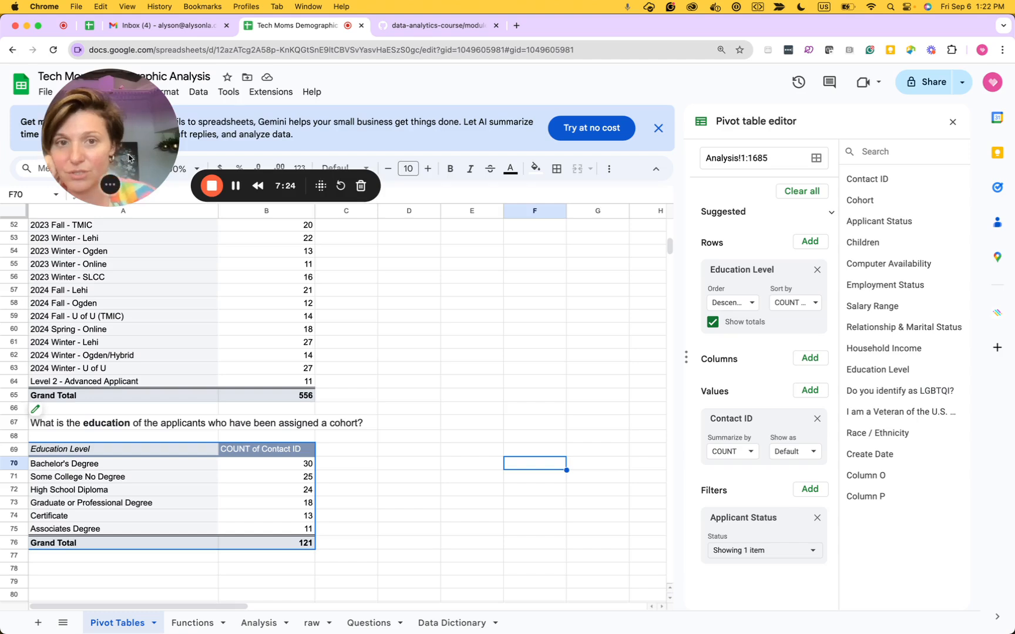
pyautogui.moveTo(144, 124); pyautogui.dragTo(491, 125)
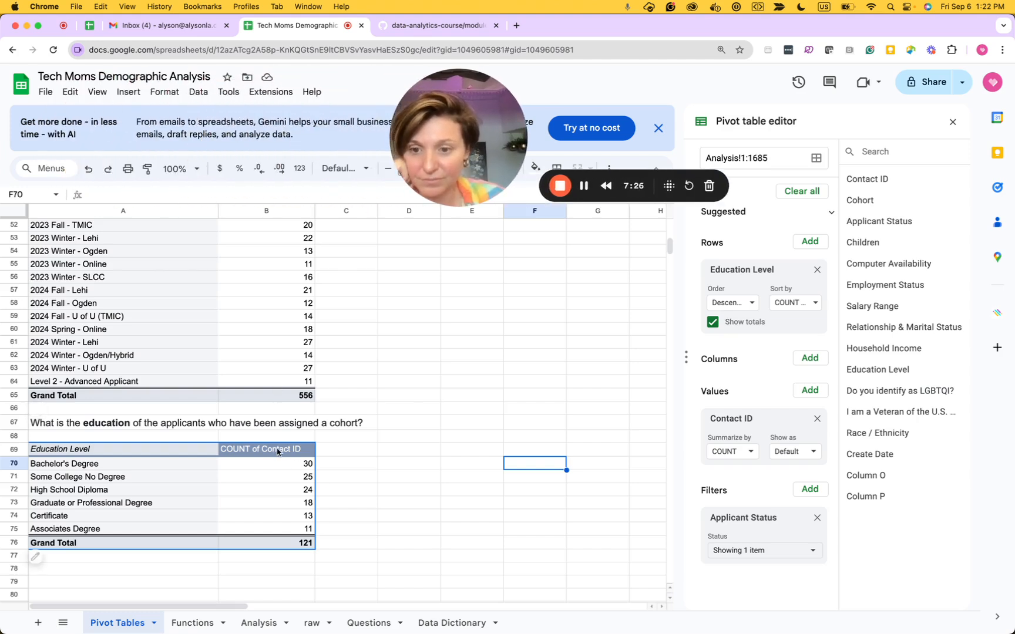
pyautogui.rightClick(277, 449)
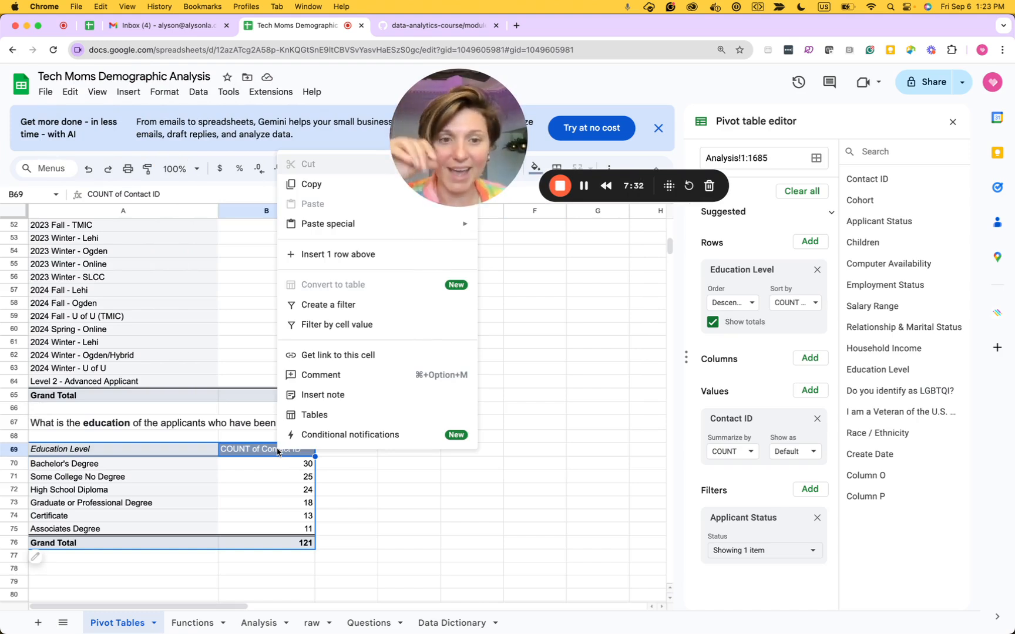
pyautogui.click(355, 508)
pyautogui.click(299, 544)
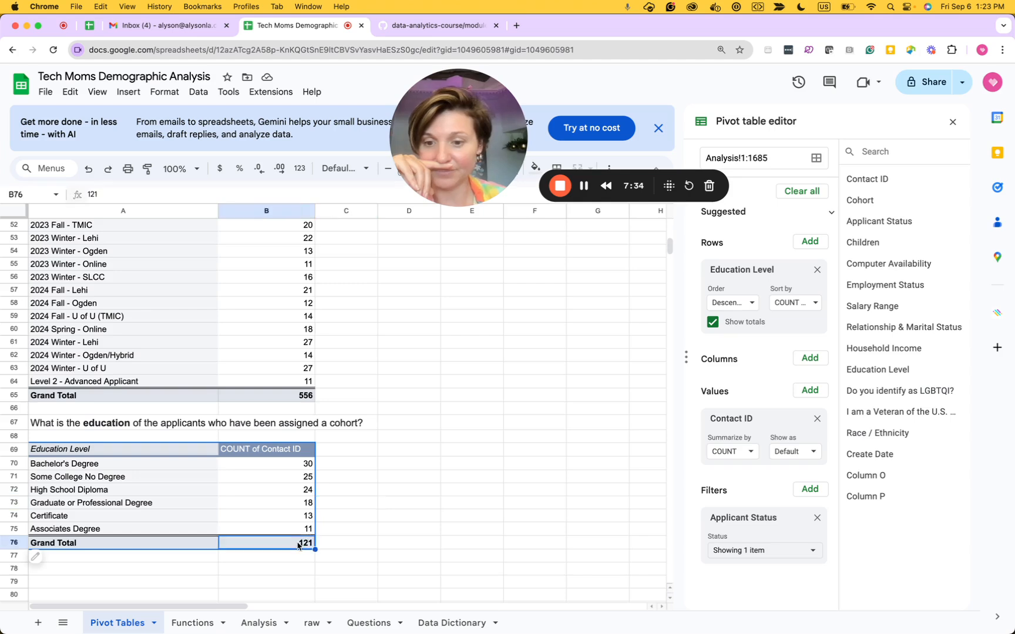
pyautogui.rightClick(298, 546)
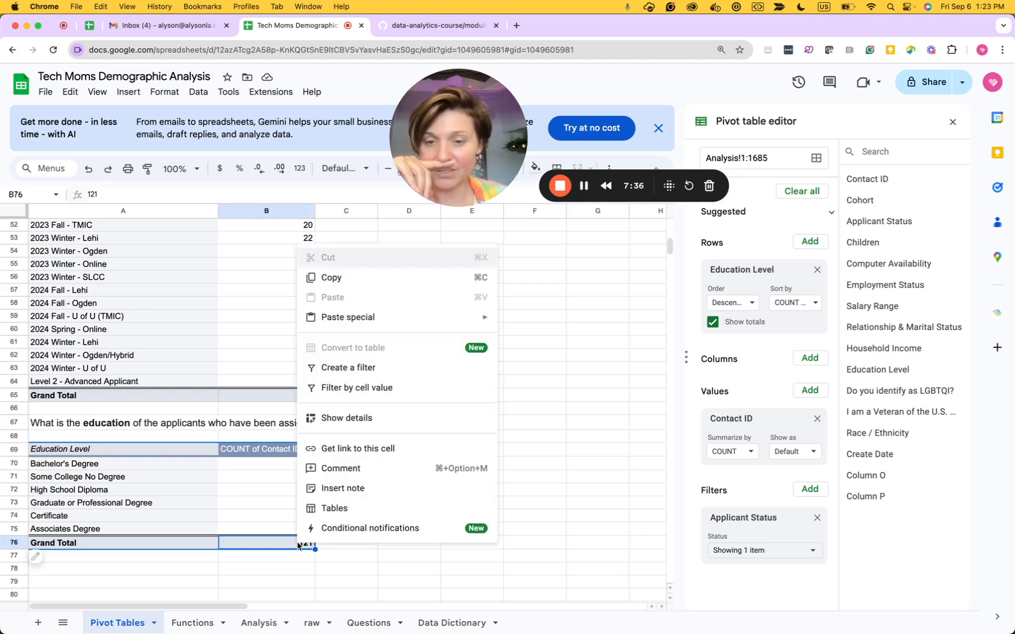
pyautogui.click(556, 480)
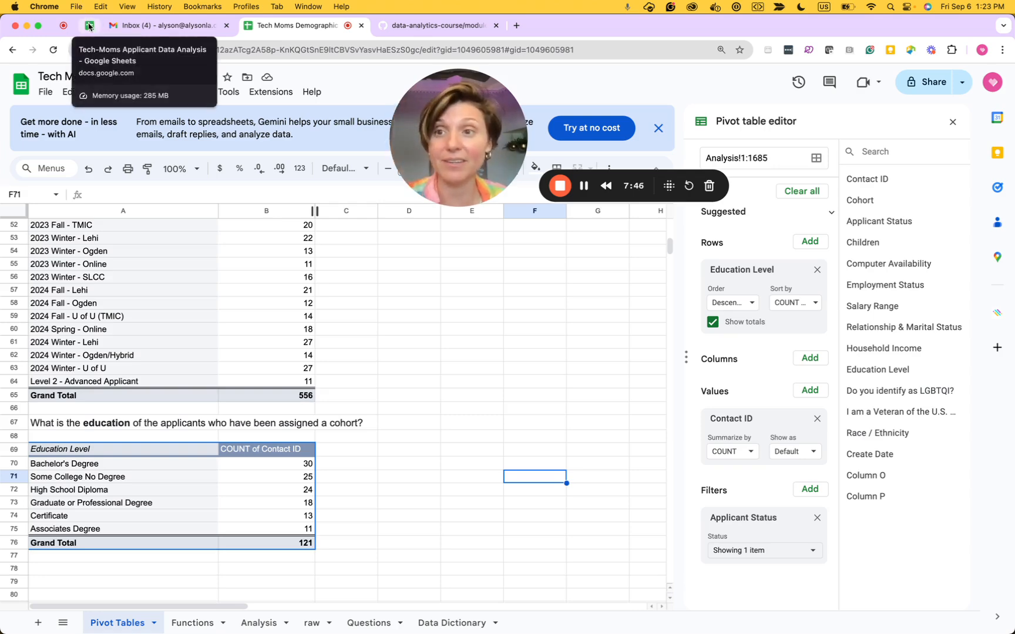
# Switch to the Tech-Moms Applicant Data Analysis spreadsheet and review its Demographic Dashboard and pivot tables down to the Race / Ethnicity summary.
pyautogui.click(89, 26)
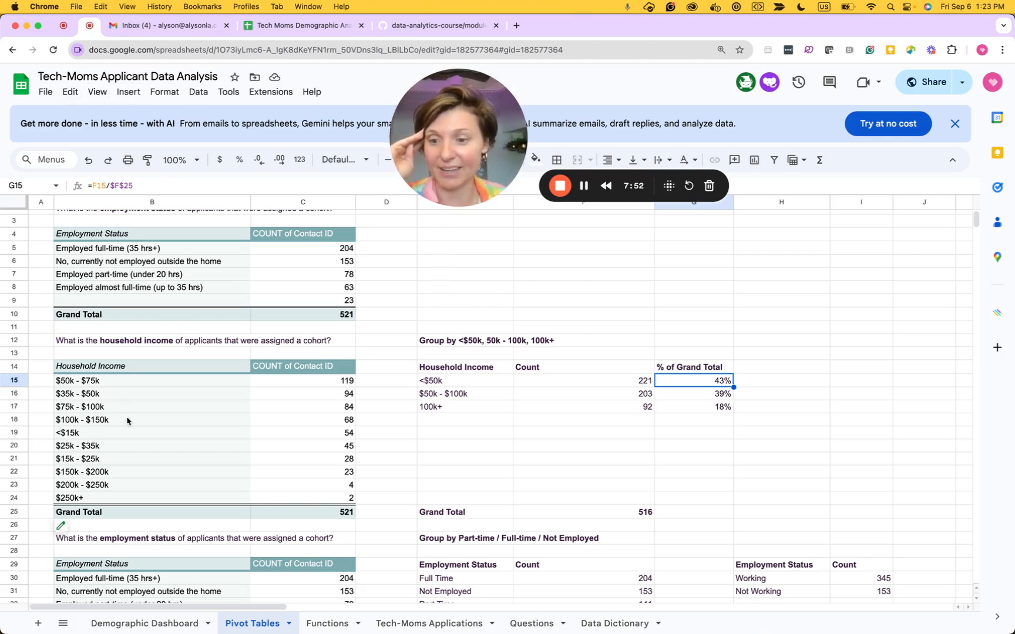
pyautogui.click(129, 626)
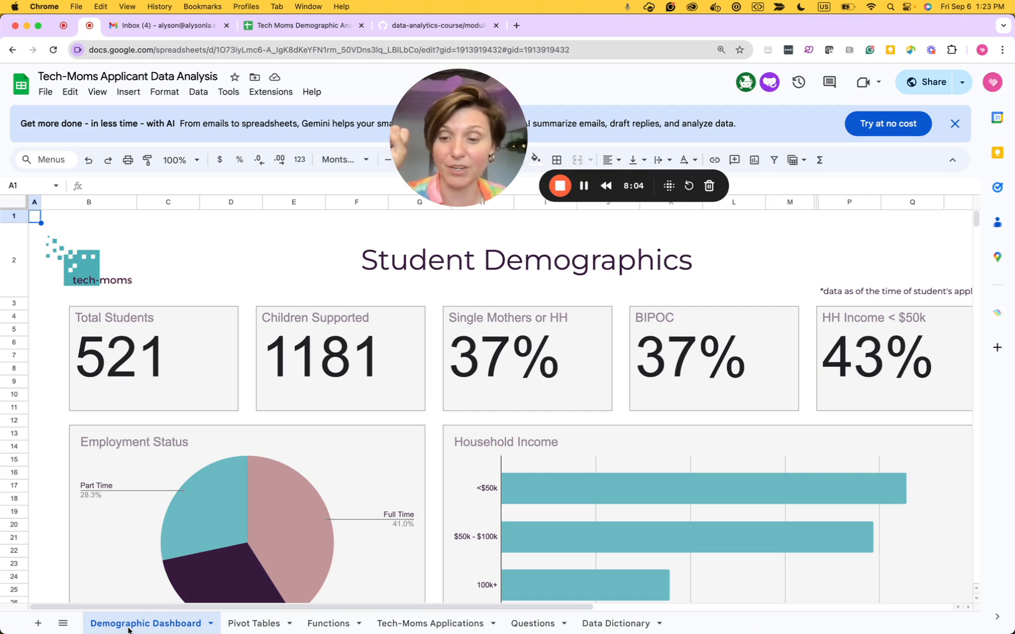
pyautogui.click(254, 625)
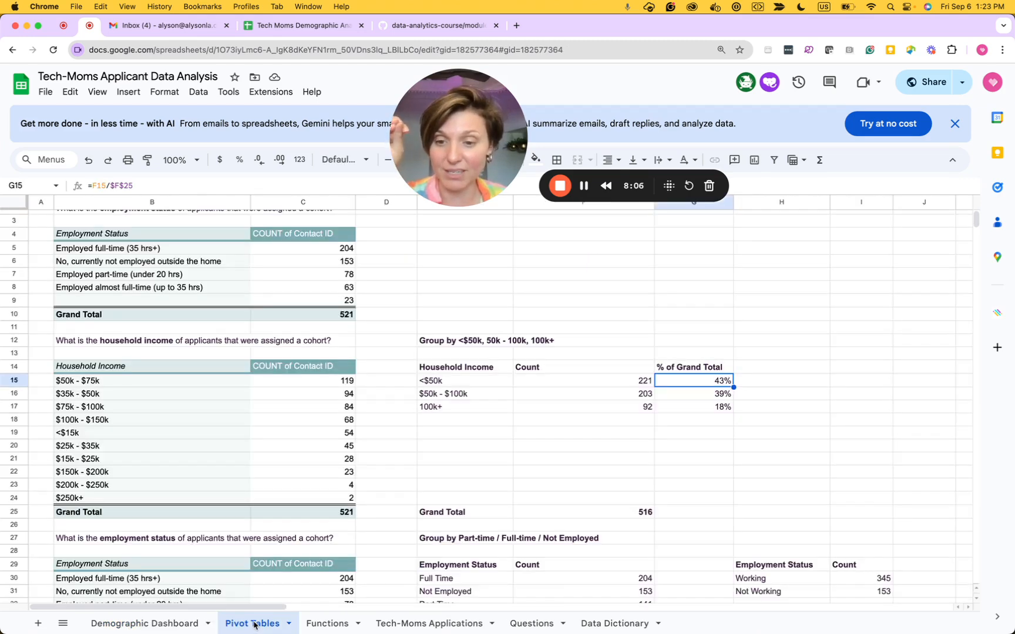
pyautogui.scroll(-10, 262, 531)
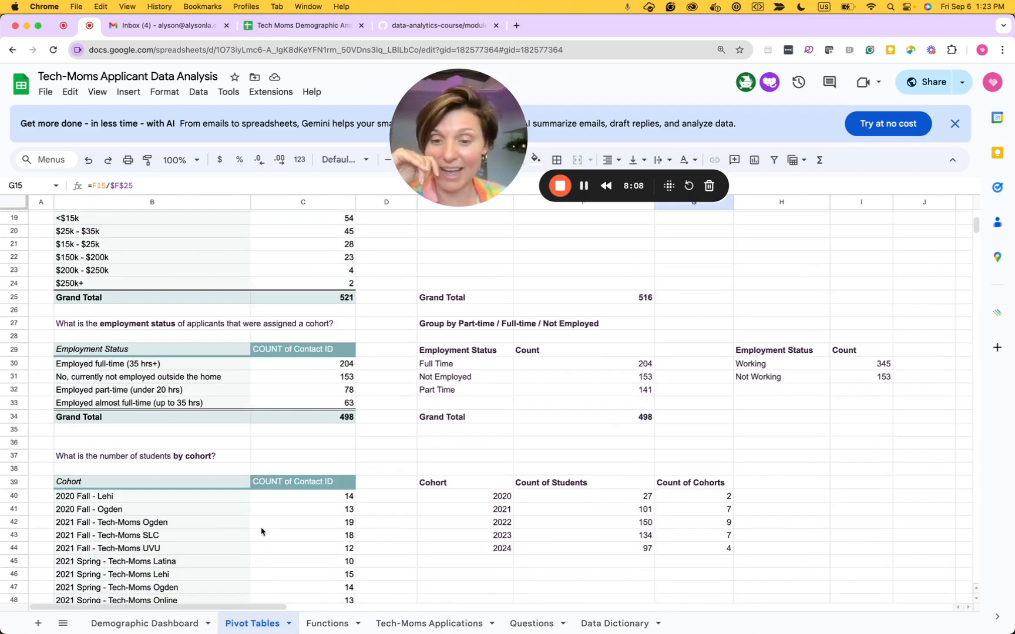
pyautogui.scroll(-10, 261, 532)
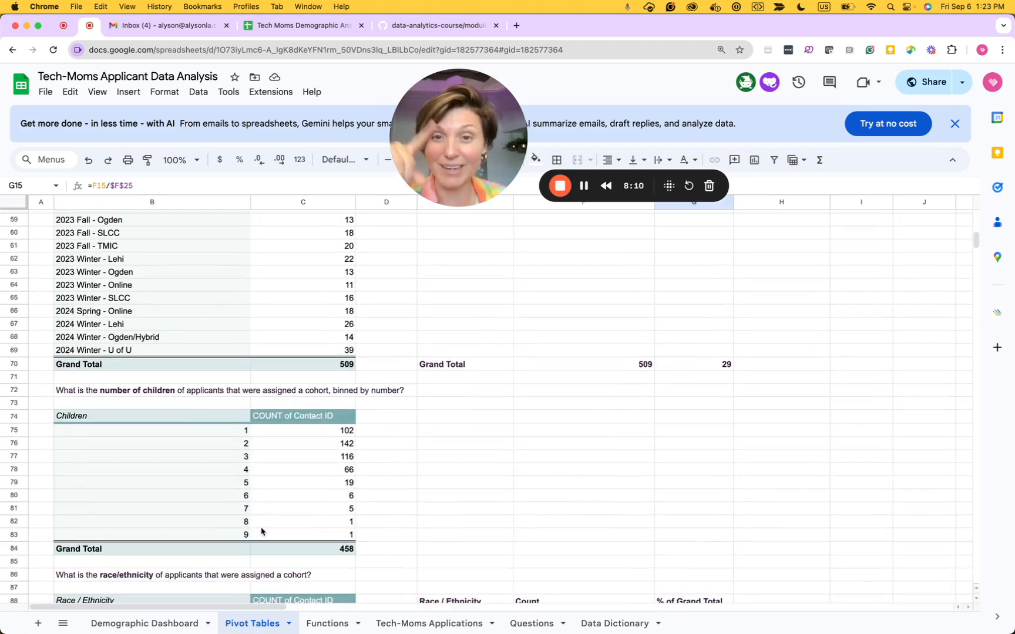
pyautogui.scroll(-3, 262, 531)
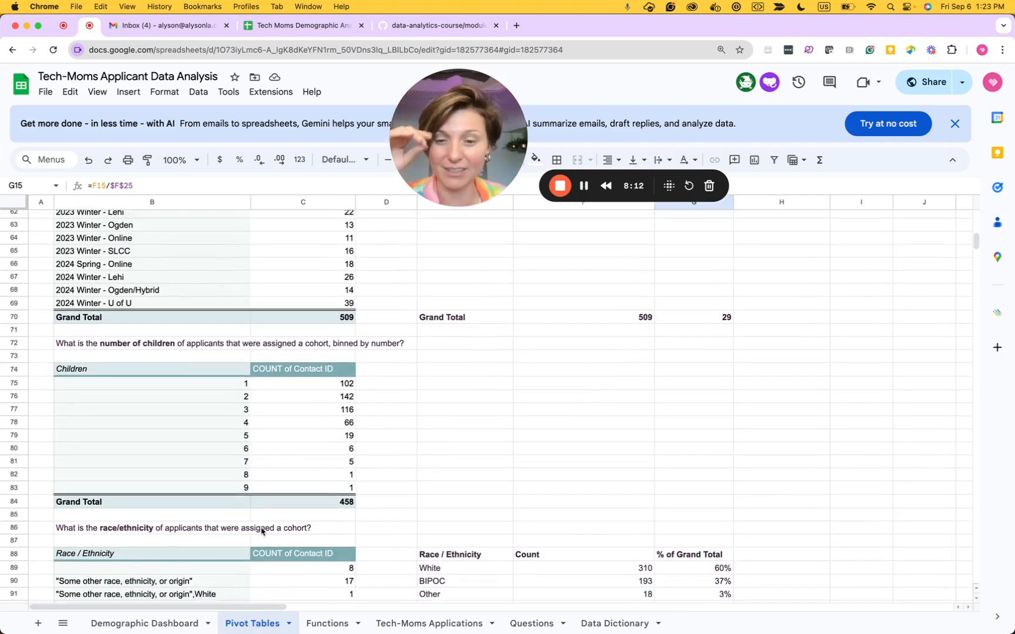
pyautogui.scroll(-2, 262, 531)
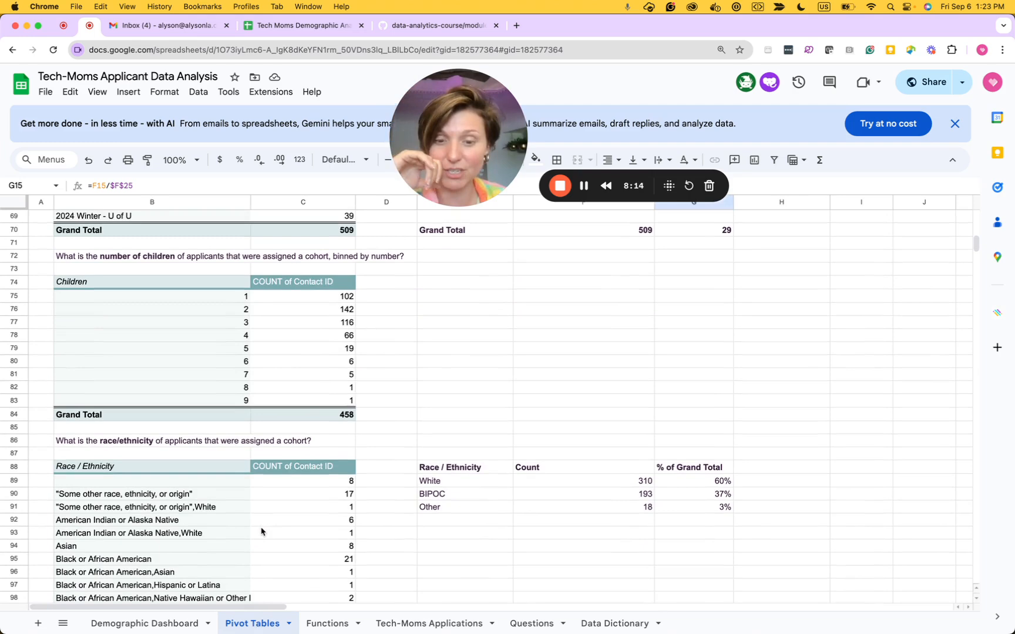
pyautogui.click(686, 485)
pyautogui.click(568, 481)
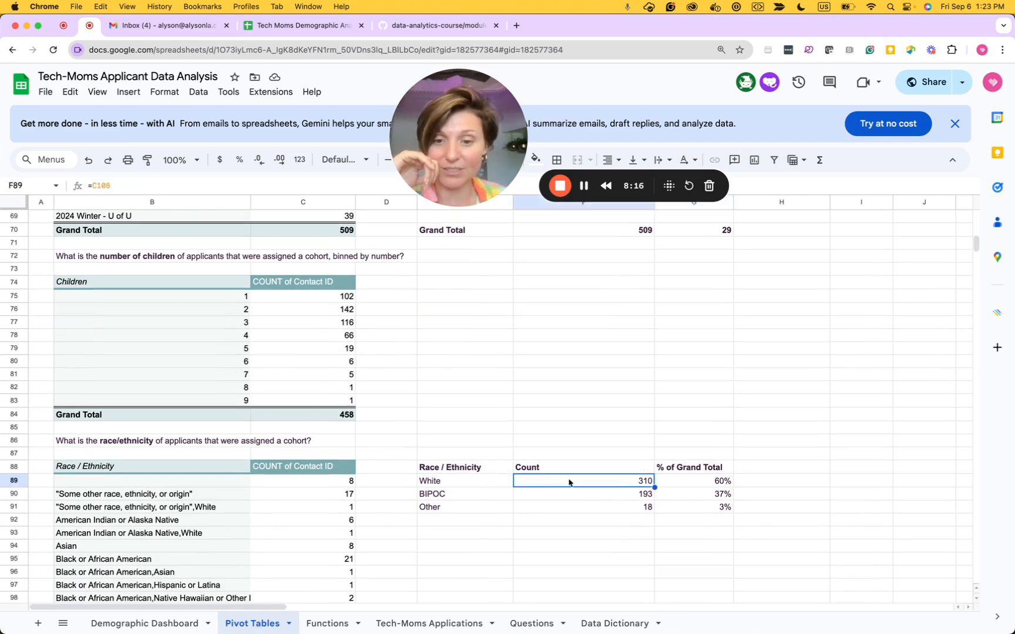
# Open the Computer Availability pivot table for editing and examine its two Contact ID values and their Show as settings.
pyautogui.scroll(-8, 375, 519)
pyautogui.scroll(-4, 374, 519)
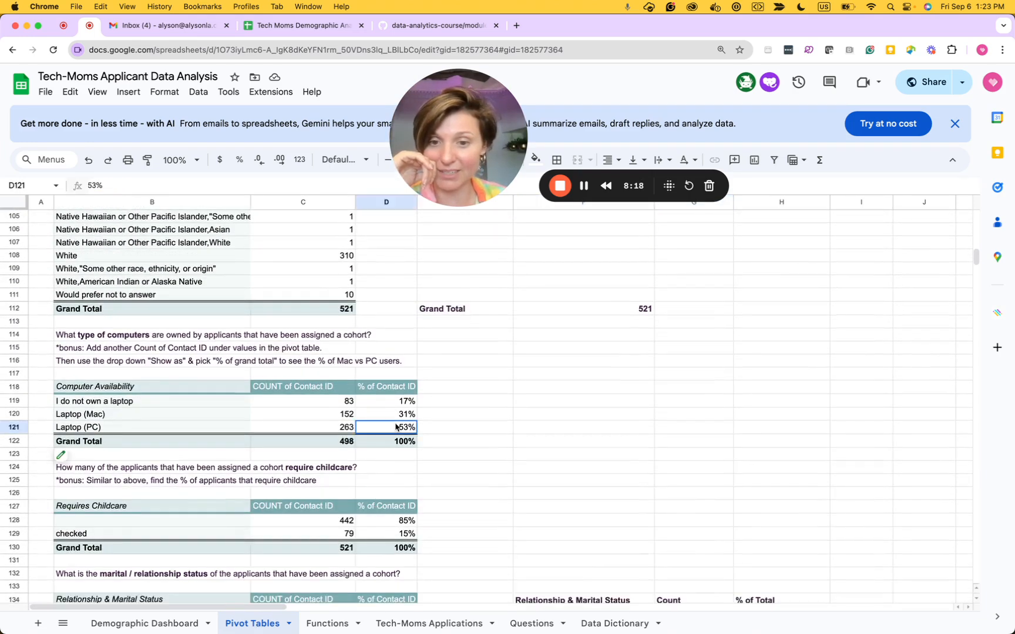
pyautogui.click(338, 390)
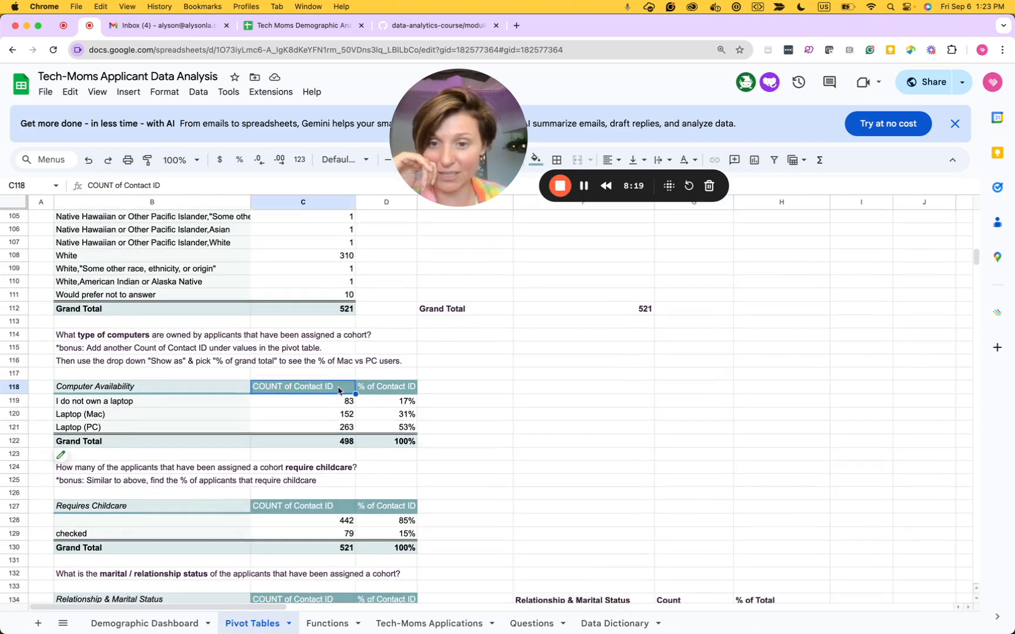
pyautogui.click(66, 459)
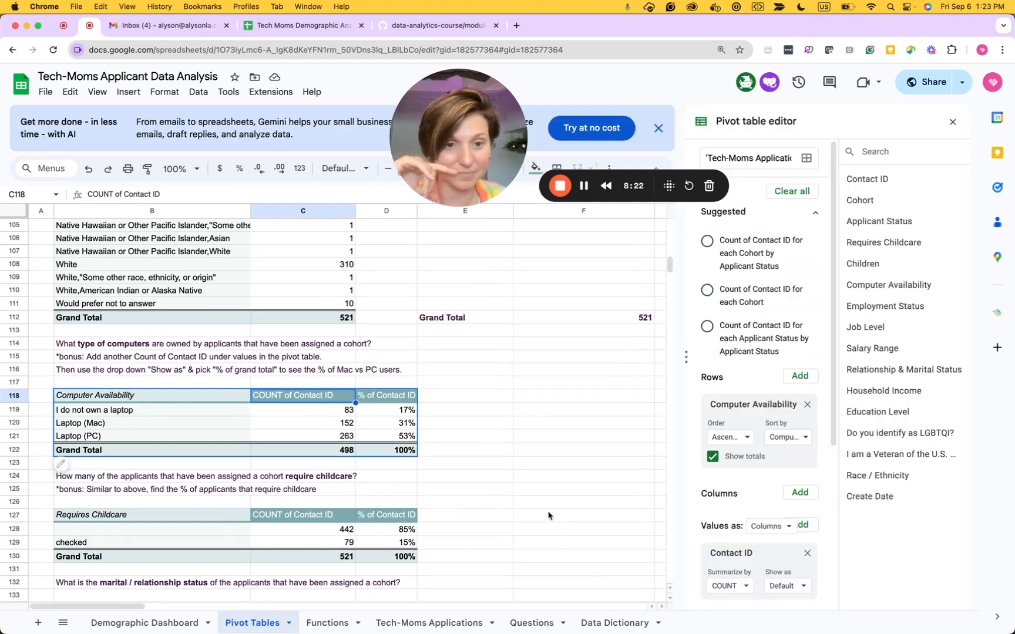
pyautogui.scroll(-3, 747, 483)
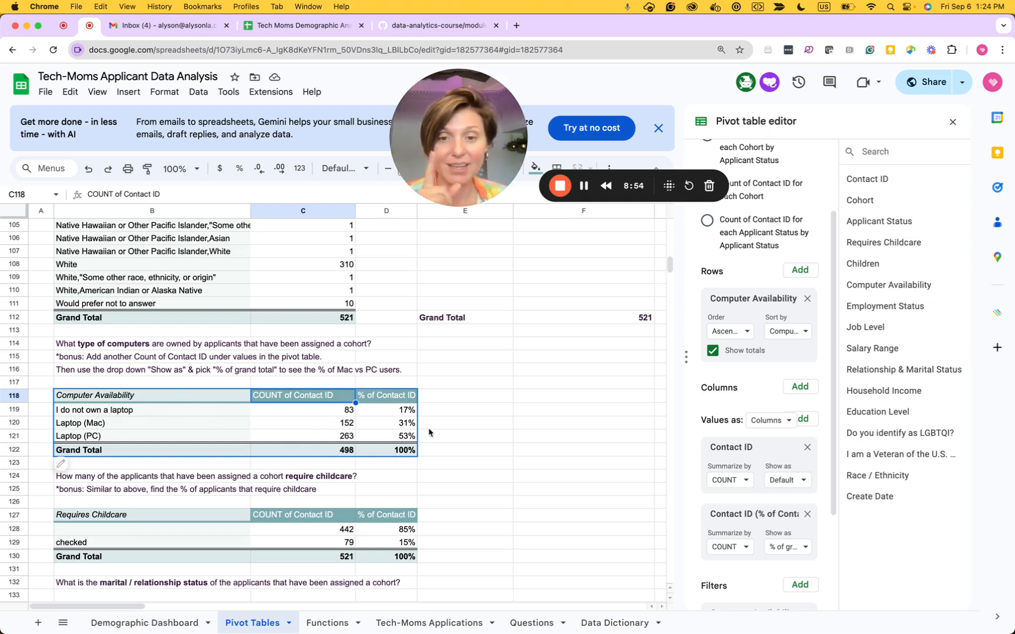
pyautogui.click(750, 519)
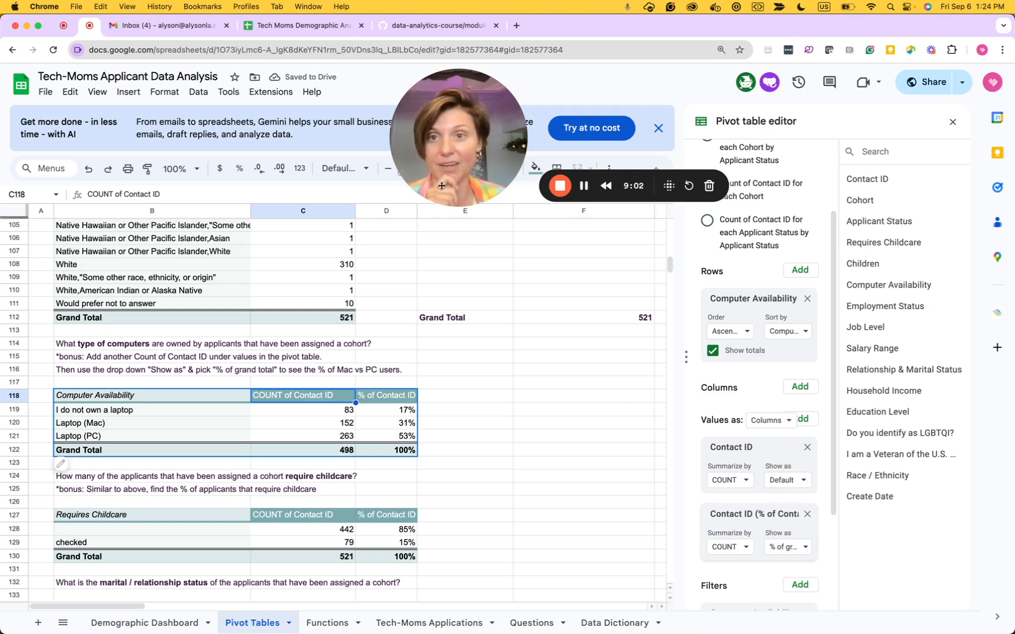
# Back in Tech Moms Demographic Analysis, add a second Contact ID value to the education pivot table, summarized by COUNT and shown as % of grand total.
pyautogui.click(310, 28)
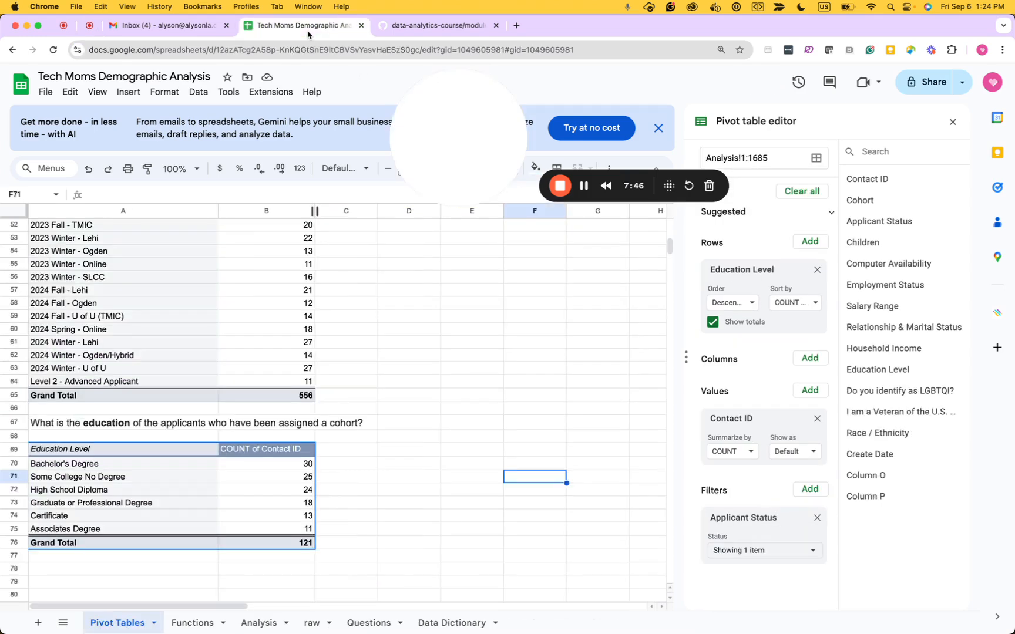
pyautogui.click(266, 451)
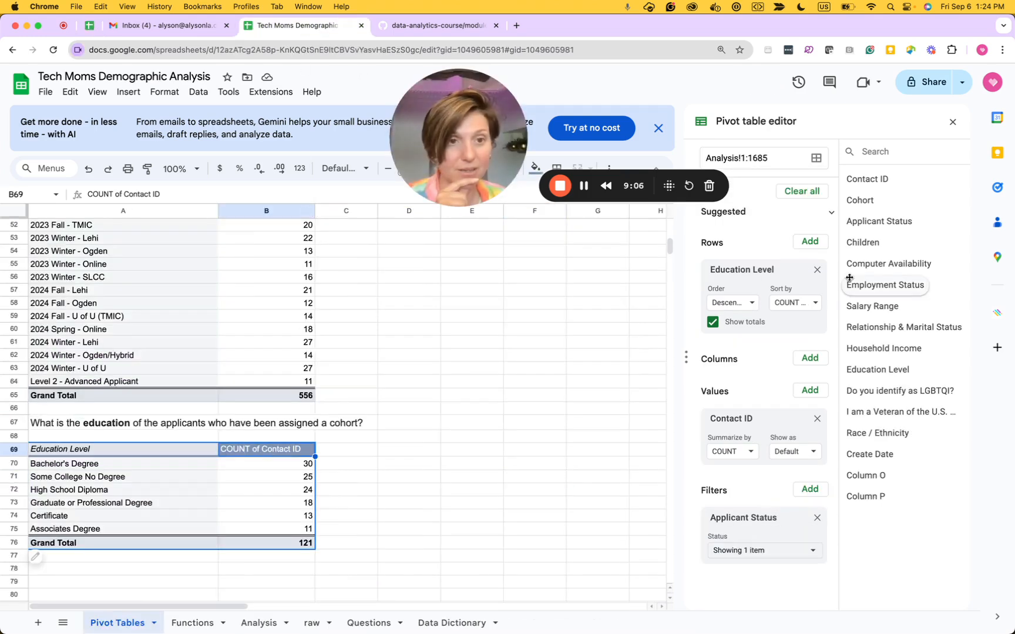
pyautogui.moveTo(849, 176); pyautogui.dragTo(747, 482)
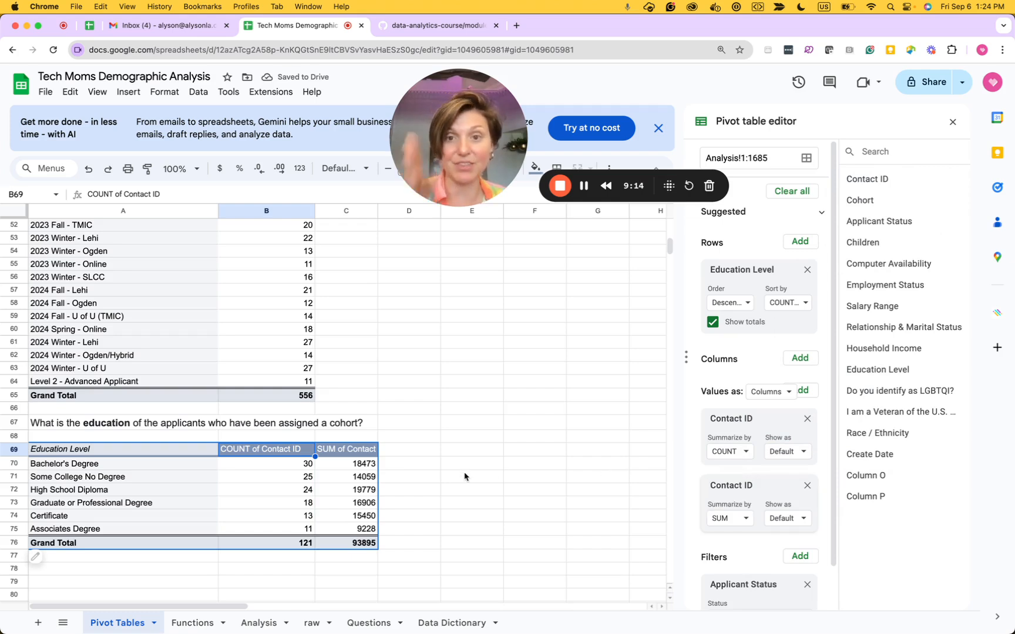
pyautogui.click(743, 516)
pyautogui.click(746, 295)
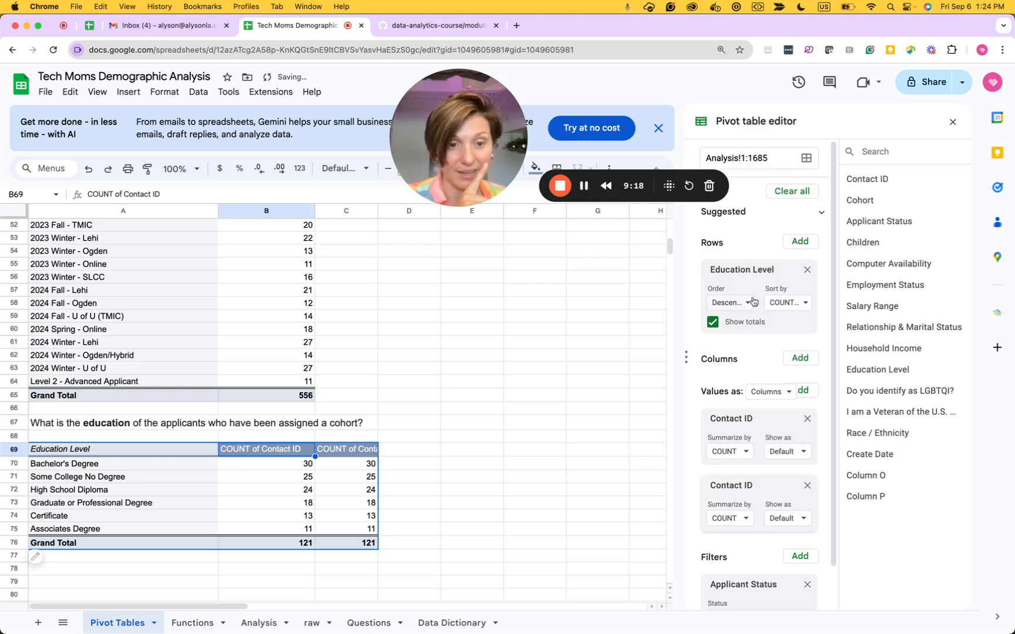
pyautogui.click(802, 518)
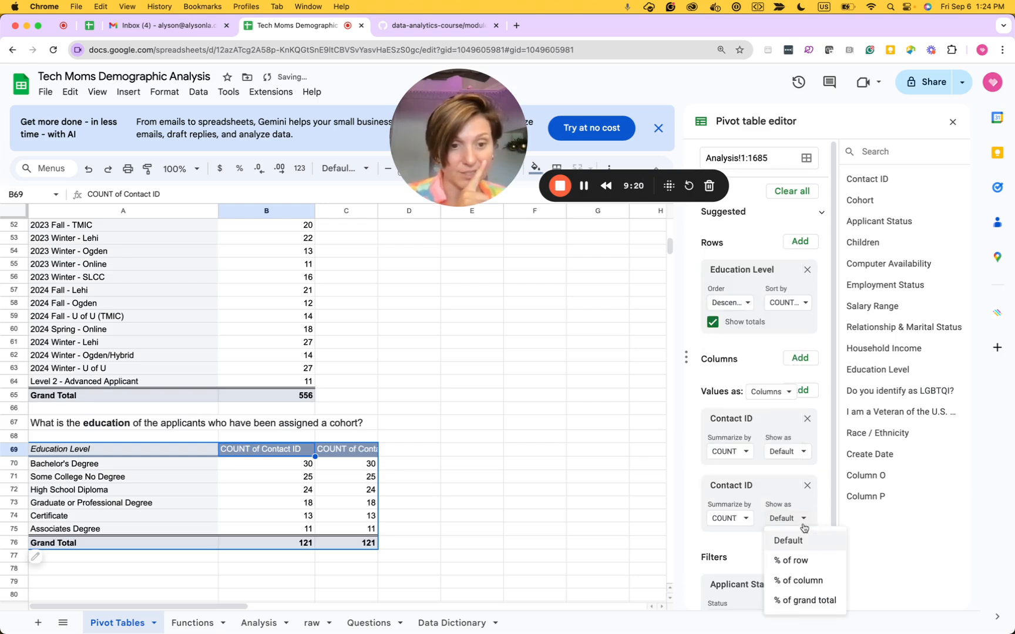
pyautogui.click(800, 604)
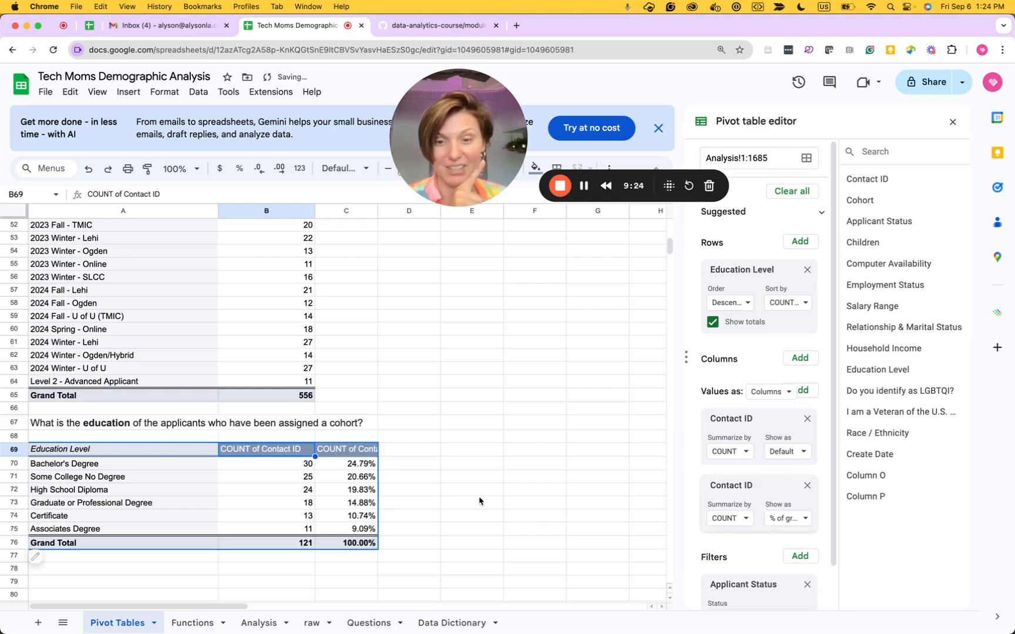
# Format the education level percentages in C70:C75 as whole percentages without decimals.
pyautogui.moveTo(361, 464); pyautogui.dragTo(355, 531)
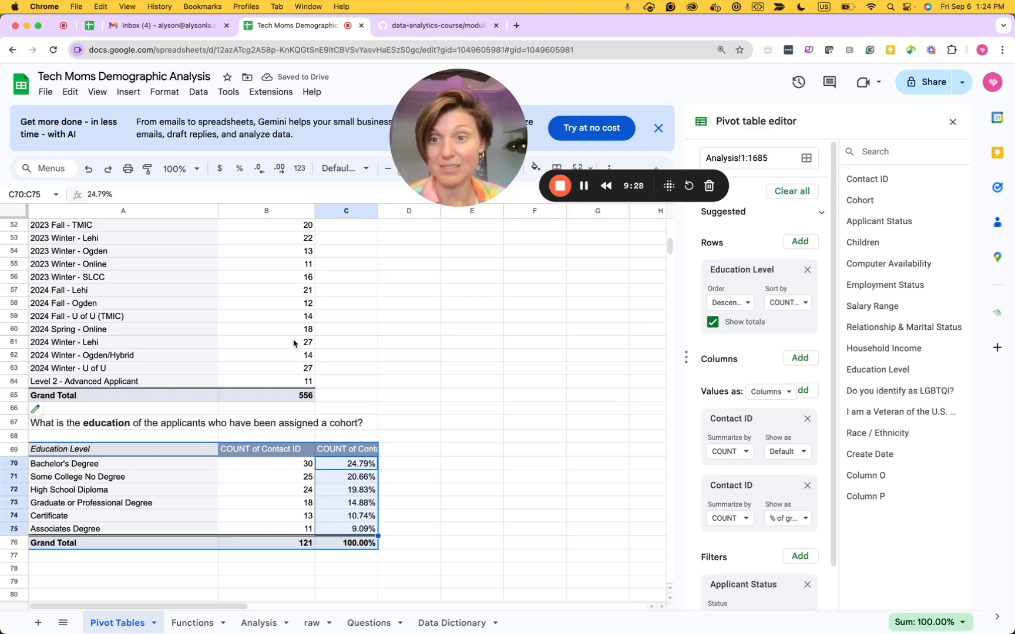
pyautogui.click(258, 170)
pyautogui.click(258, 170)
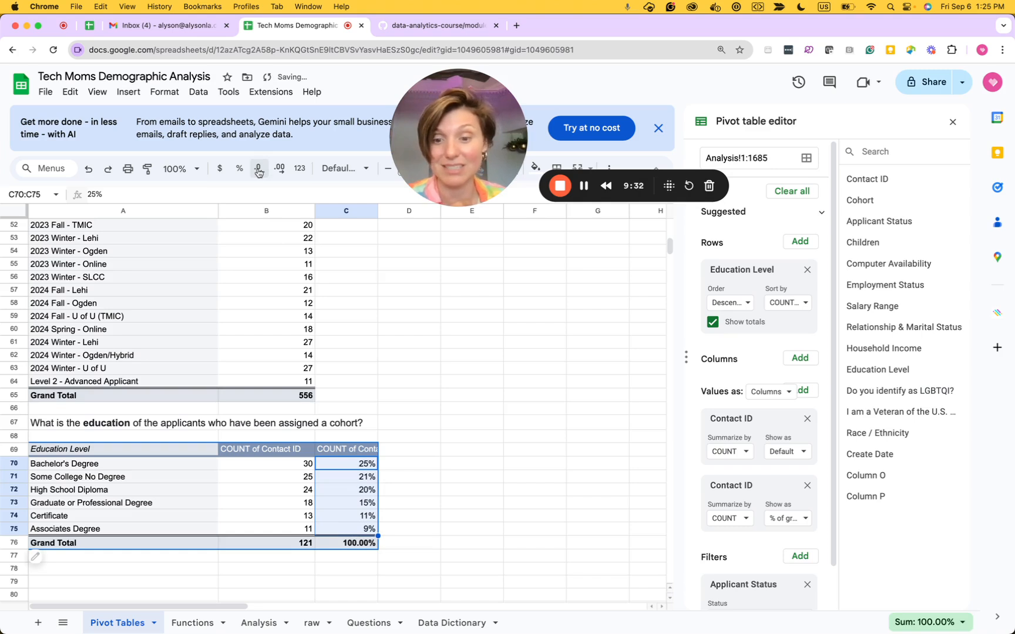
# Review the education pivot table's percentage column from the Grand Total up to Bachelor's Degree.
pyautogui.click(414, 544)
pyautogui.click(352, 544)
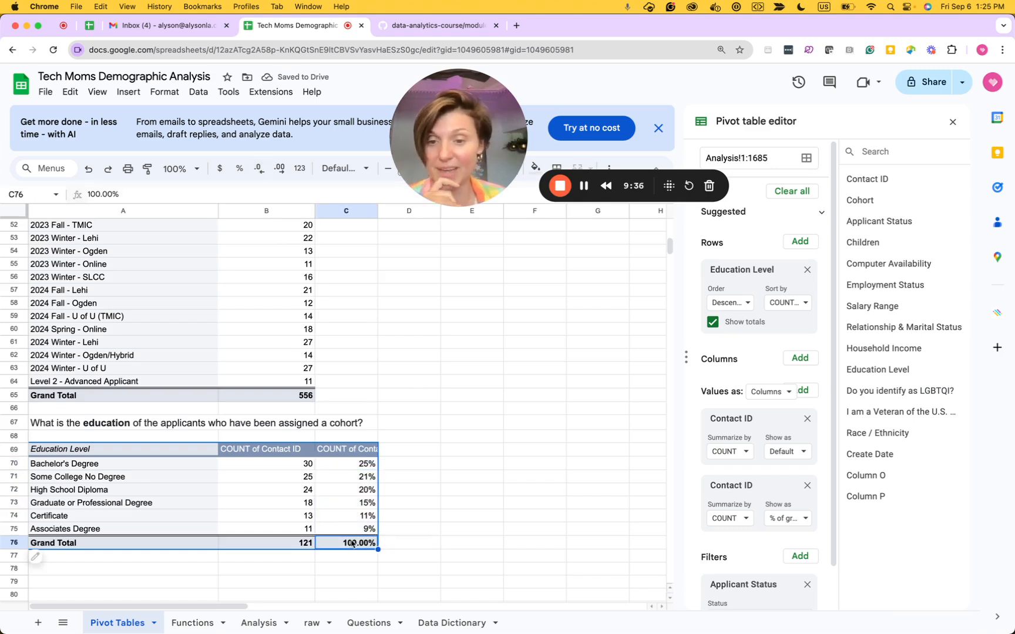
pyautogui.press('Up')
pyautogui.press('Up')
pyautogui.press('Up')
pyautogui.press('Up')
pyautogui.press('Up')
pyautogui.press('Up')
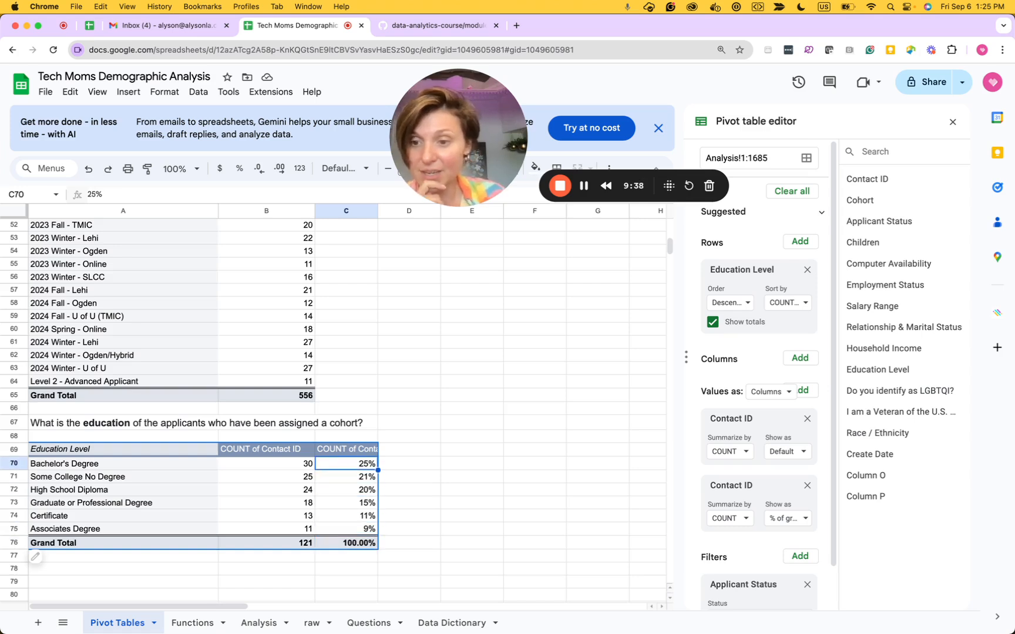
# Label the education pivot table "dead leads" in cell A68, directly above its header row.
pyautogui.click(154, 441)
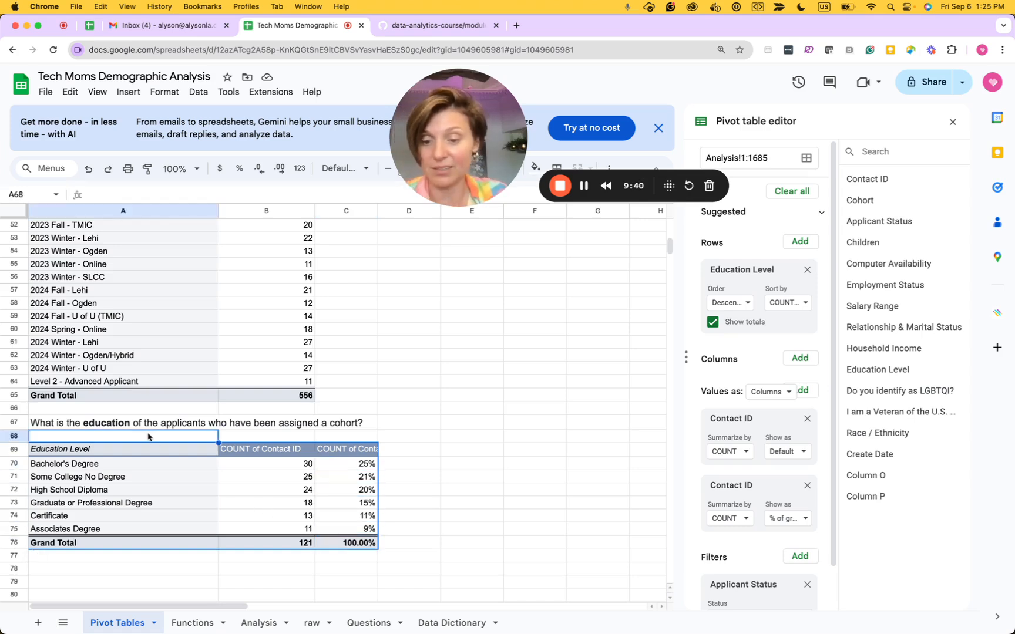
pyautogui.write('dead leads')
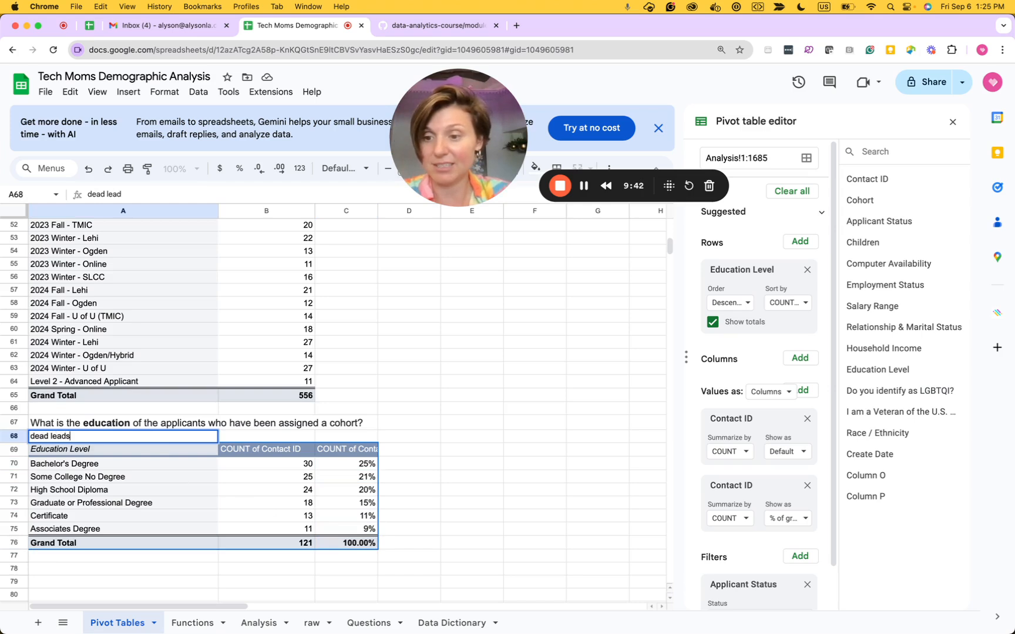
pyautogui.press('Tab')
# Compare the counts and percentages per education level, including the combined share from Some College No Degree through Associates Degree.
pyautogui.press('Left')
pyautogui.press('Down')
pyautogui.press('Down')
pyautogui.press('Down')
pyautogui.press('Right')
pyautogui.press('Up')
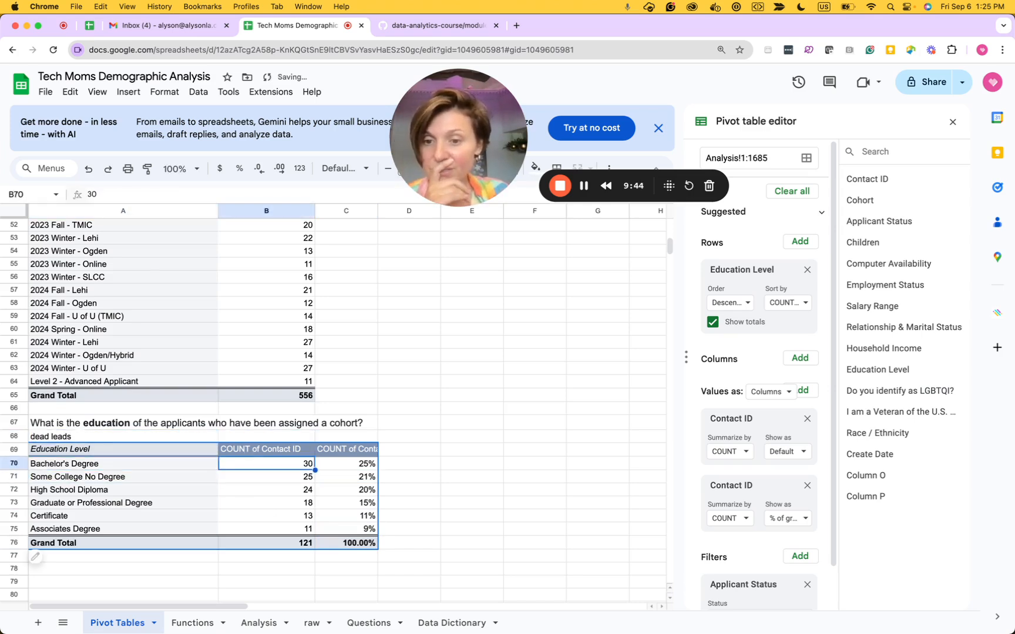
pyautogui.press('Right')
pyautogui.press('Left')
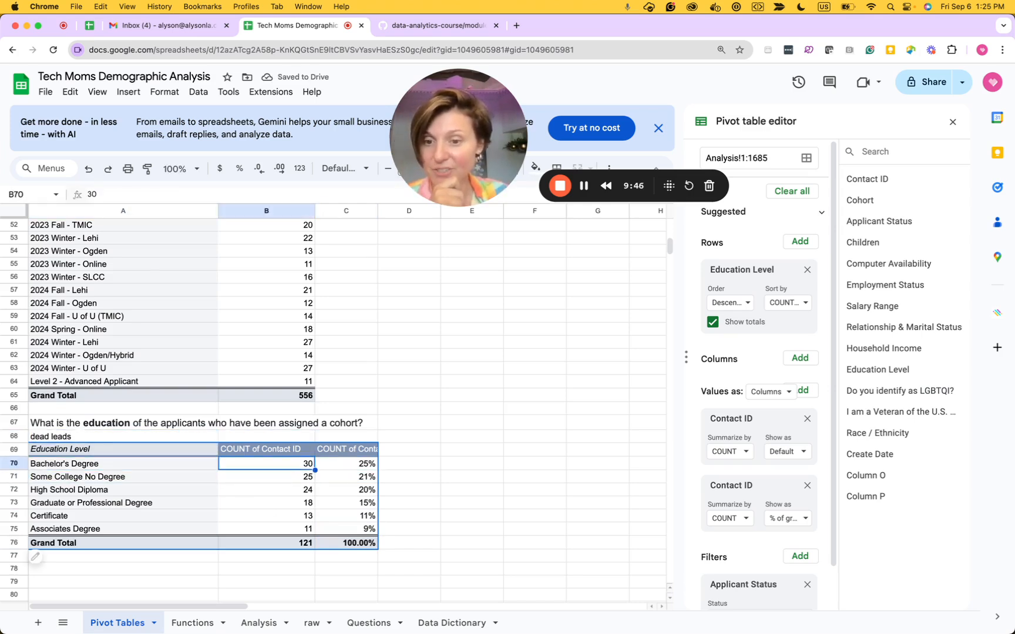
pyautogui.press('Down')
pyautogui.press('Right')
pyautogui.press('Down')
pyautogui.press('Down')
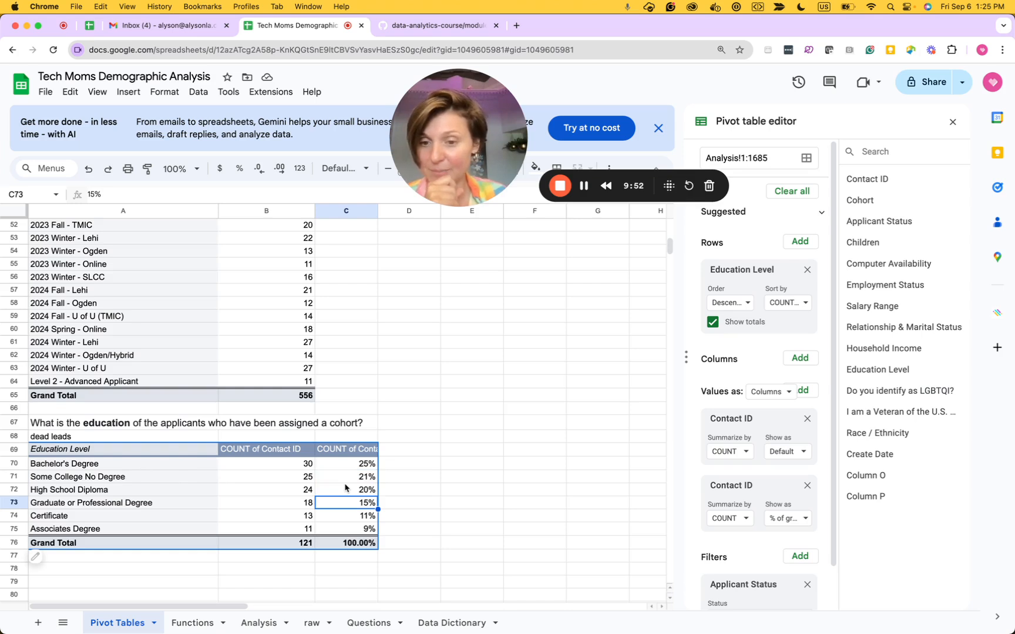
pyautogui.moveTo(351, 479); pyautogui.dragTo(348, 535)
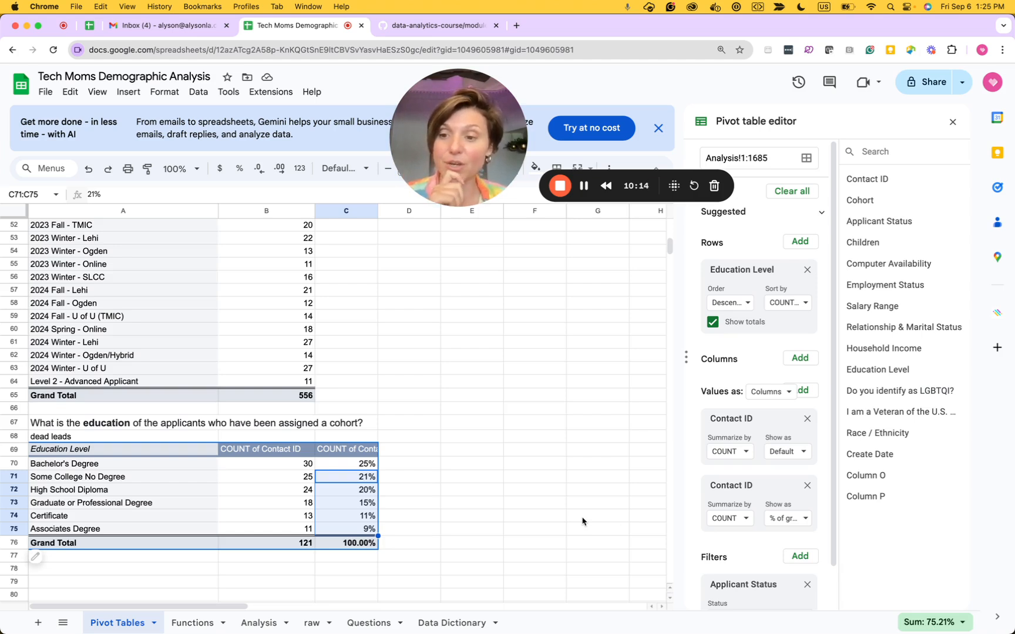
pyautogui.click(548, 515)
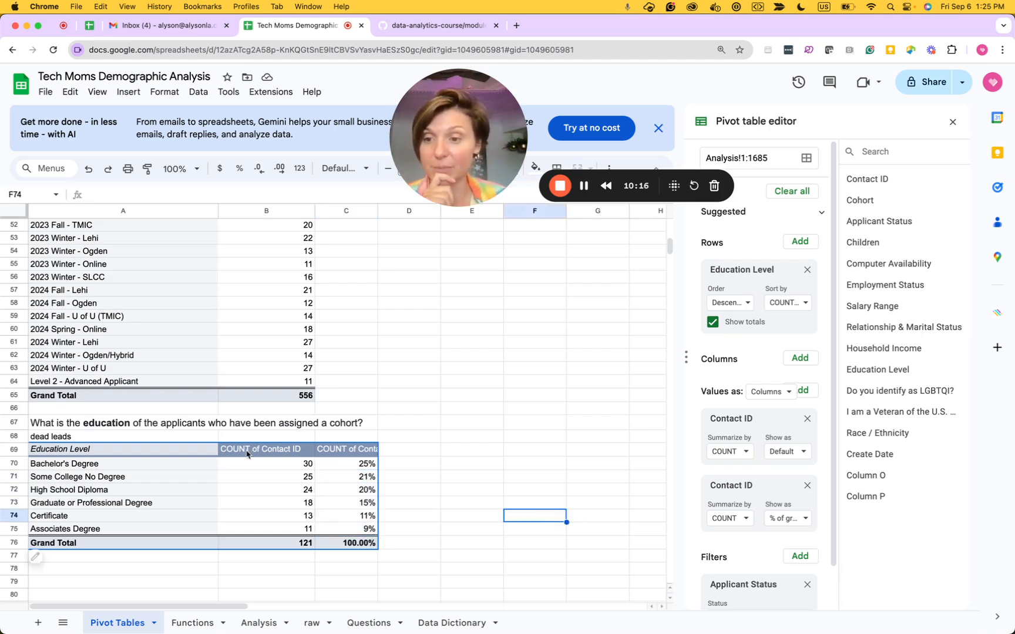
# Duplicate the dead leads education pivot table (A69:C76) beside the original, starting at cell E69.
pyautogui.moveTo(137, 449); pyautogui.dragTo(339, 545)
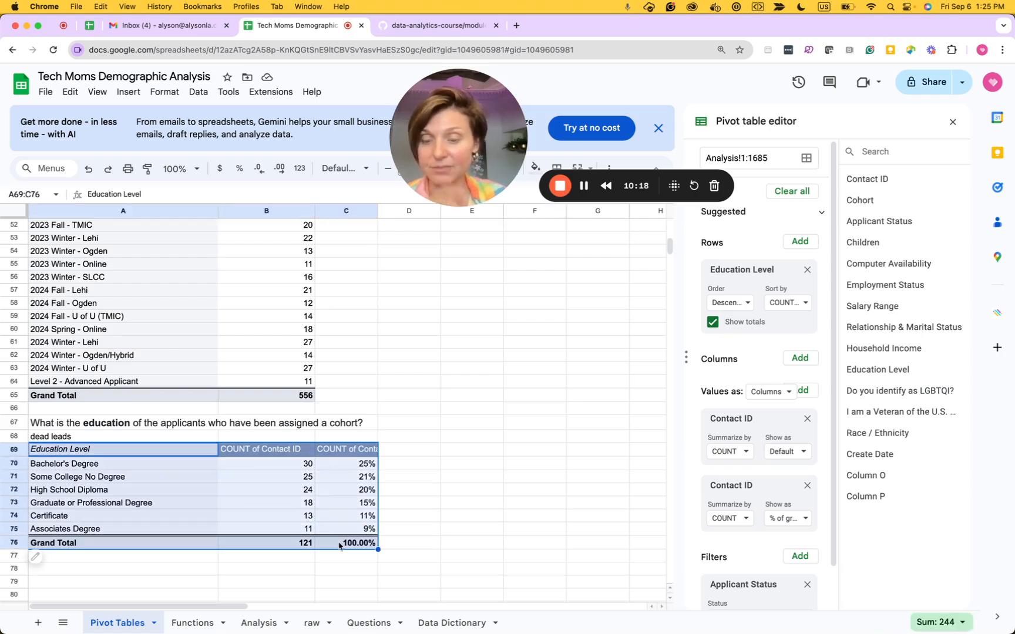
pyautogui.press('super+c')
pyautogui.click(477, 451)
pyautogui.press('super+v')
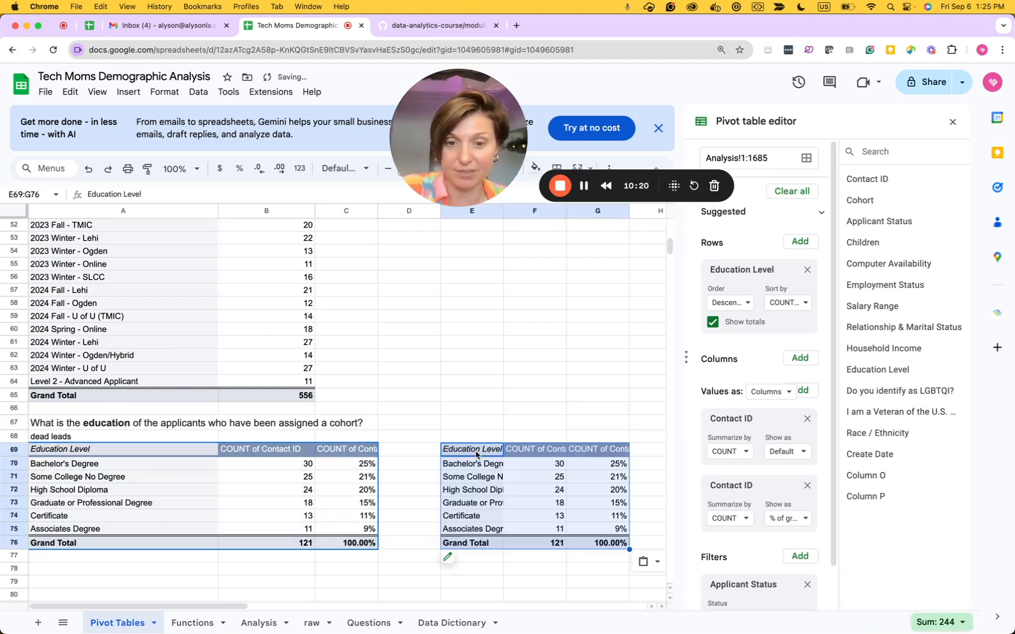
# Widen column E to fit the education level names and move the "dead leads" label from A68 to E68.
pyautogui.moveTo(503, 210); pyautogui.dragTo(567, 210)
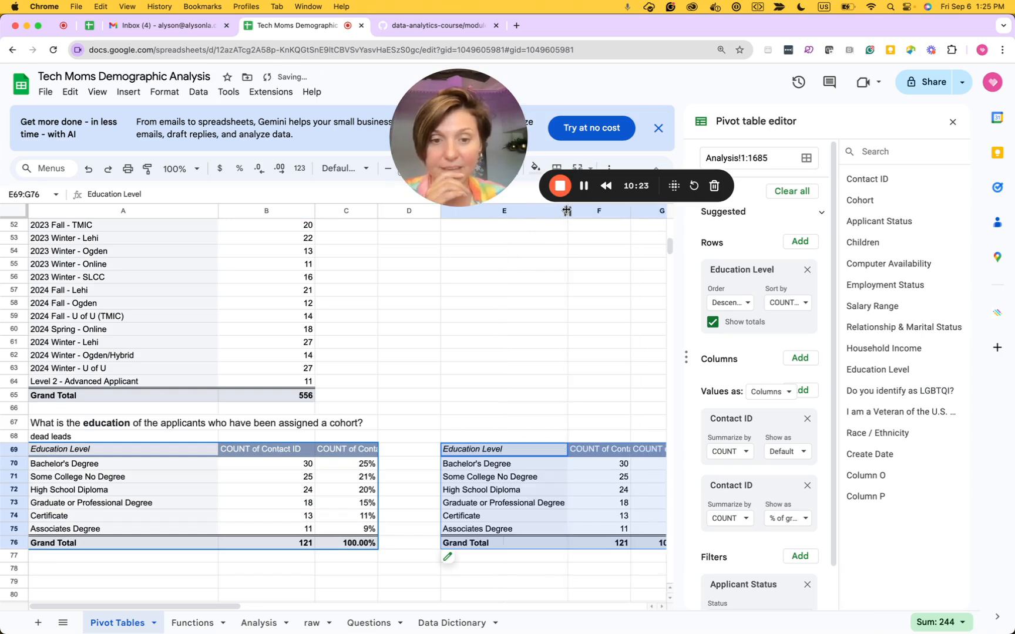
pyautogui.click(98, 441)
pyautogui.moveTo(98, 441); pyautogui.dragTo(504, 441)
pyautogui.click(98, 437)
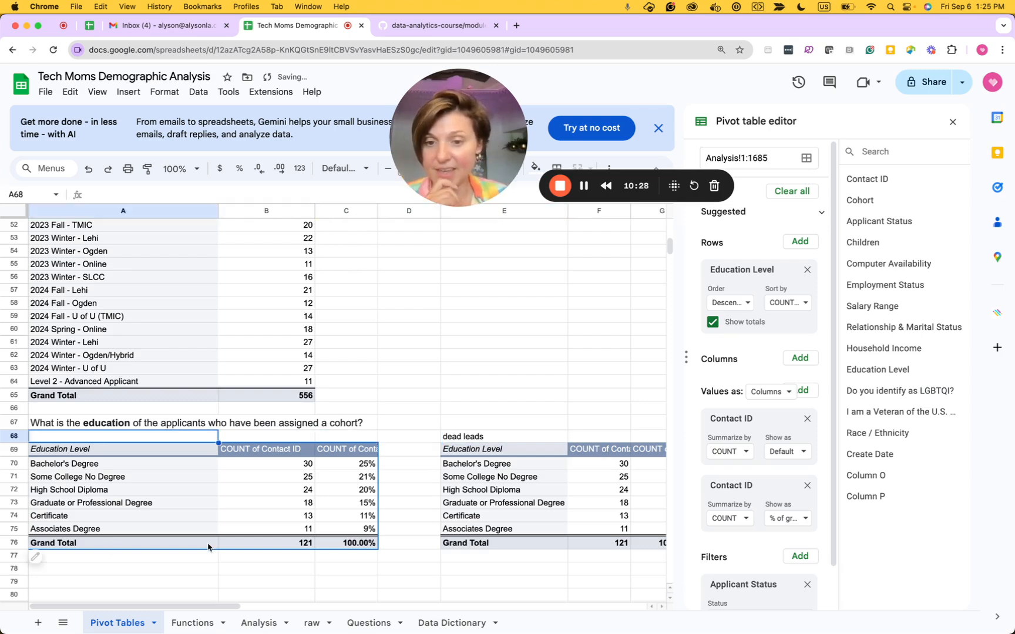
# Label the original education pivot table "students" in cell A68.
pyautogui.scroll(-1, 208, 547)
pyautogui.write('stude')
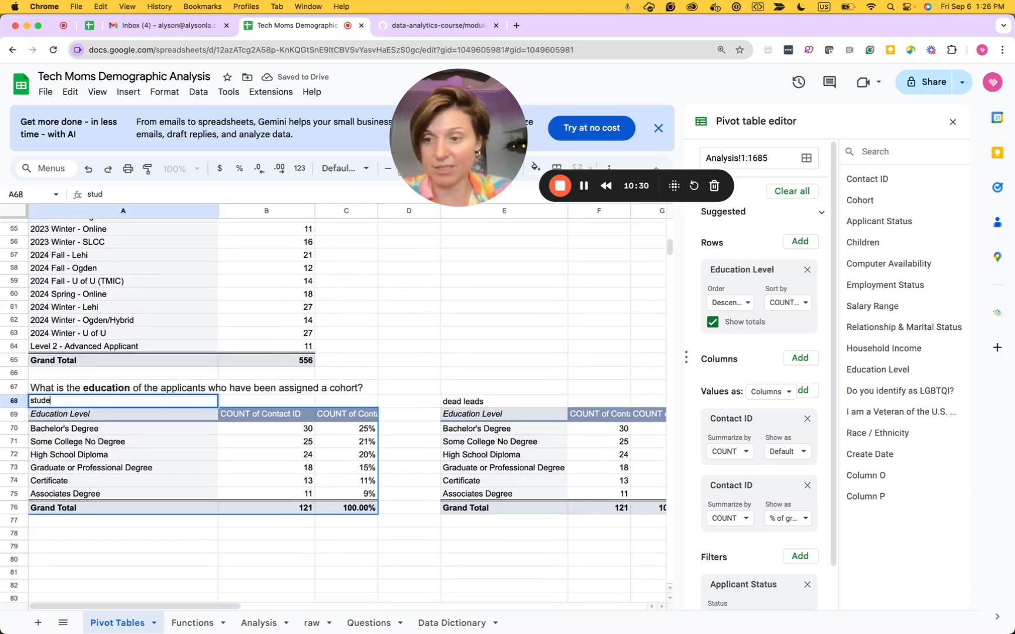
pyautogui.write('nts')
pyautogui.press('Return')
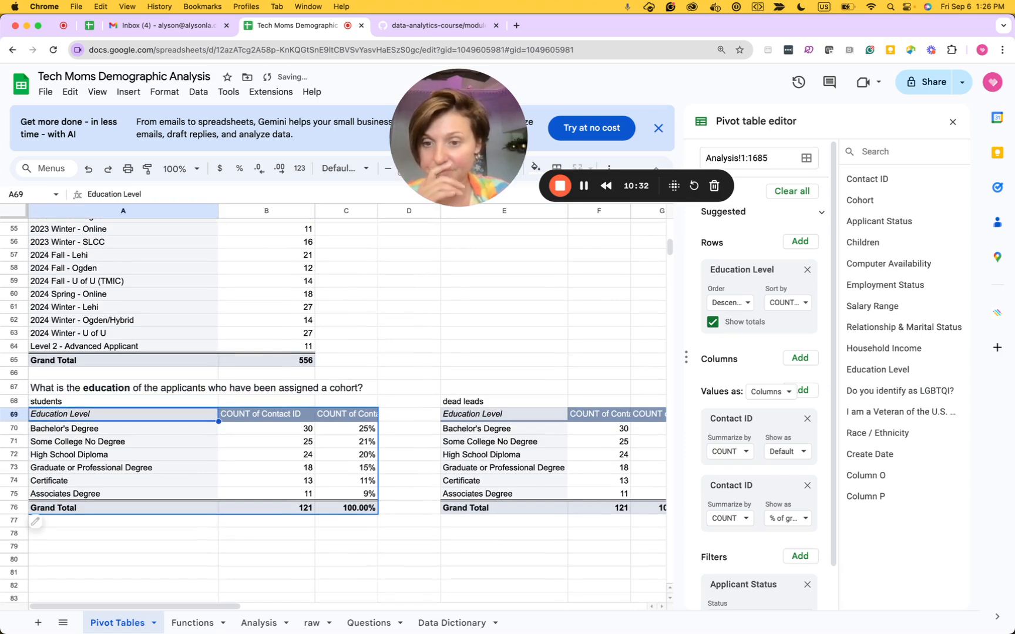
pyautogui.press('Down')
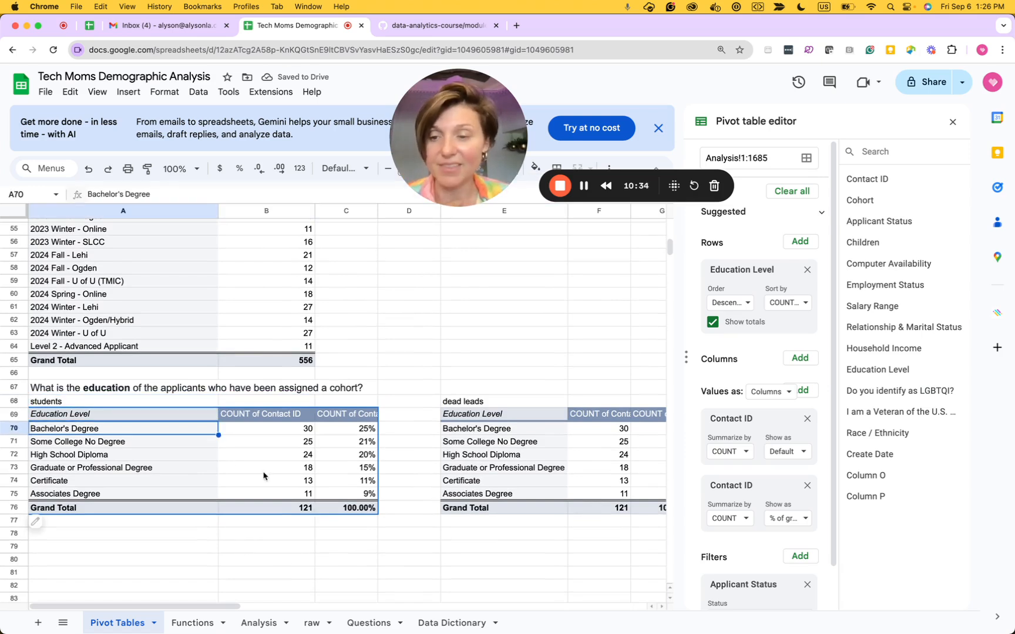
# Check which applicant status the dead leads pivot table starting at E69 is filtered by, leaving its filter unchanged.
pyautogui.click(231, 460)
pyautogui.scroll(-2, 745, 580)
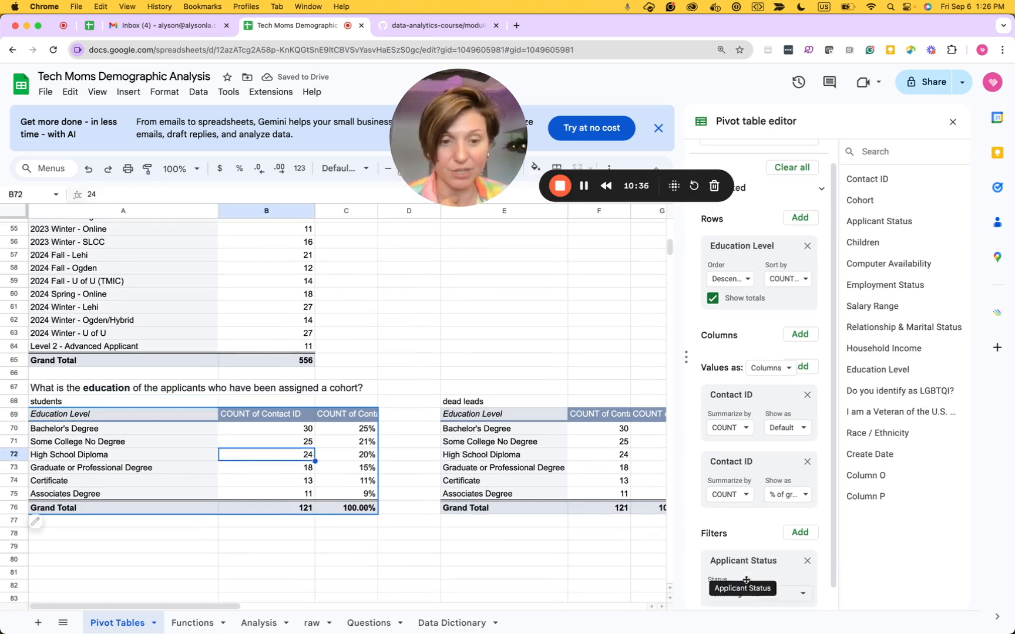
pyautogui.click(584, 465)
pyautogui.scroll(-1, 712, 496)
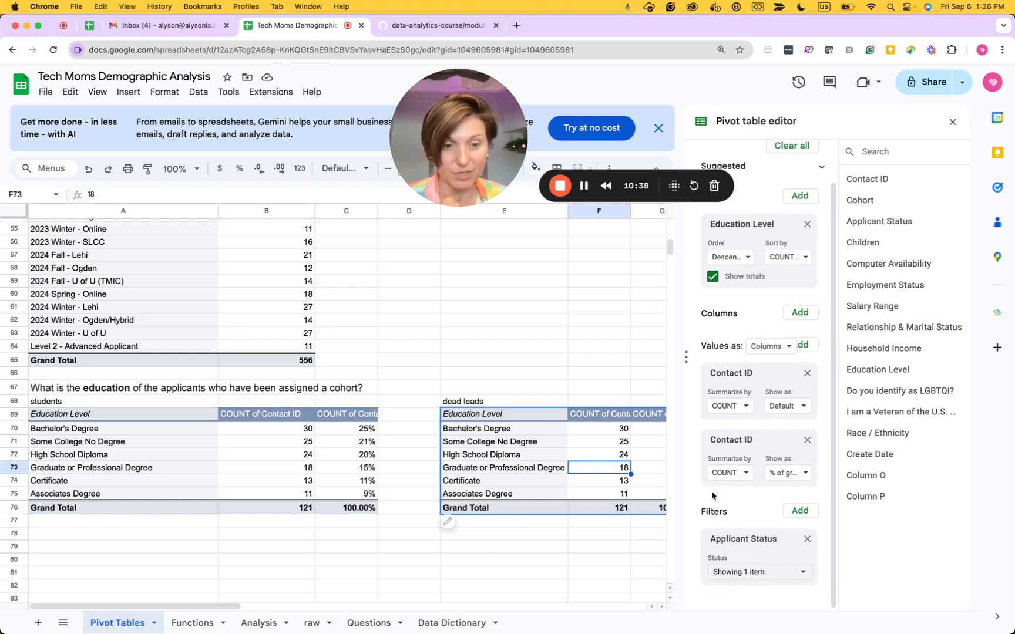
pyautogui.click(787, 571)
pyautogui.scroll(2, 765, 546)
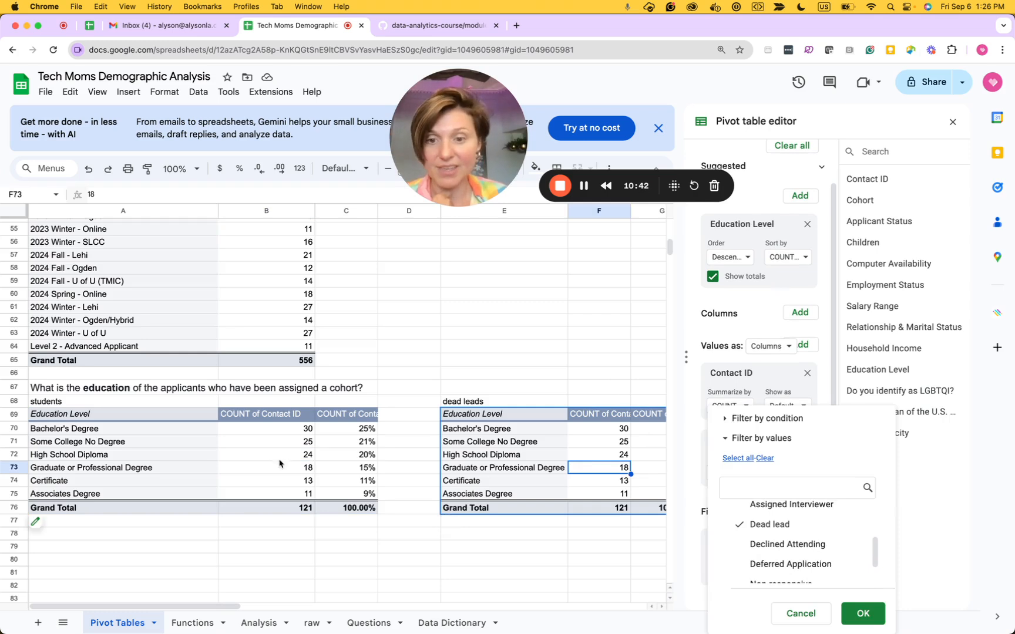
pyautogui.click(215, 458)
# Filter the students education pivot table by Applicant Status to Assigned Cohort only.
pyautogui.click(301, 442)
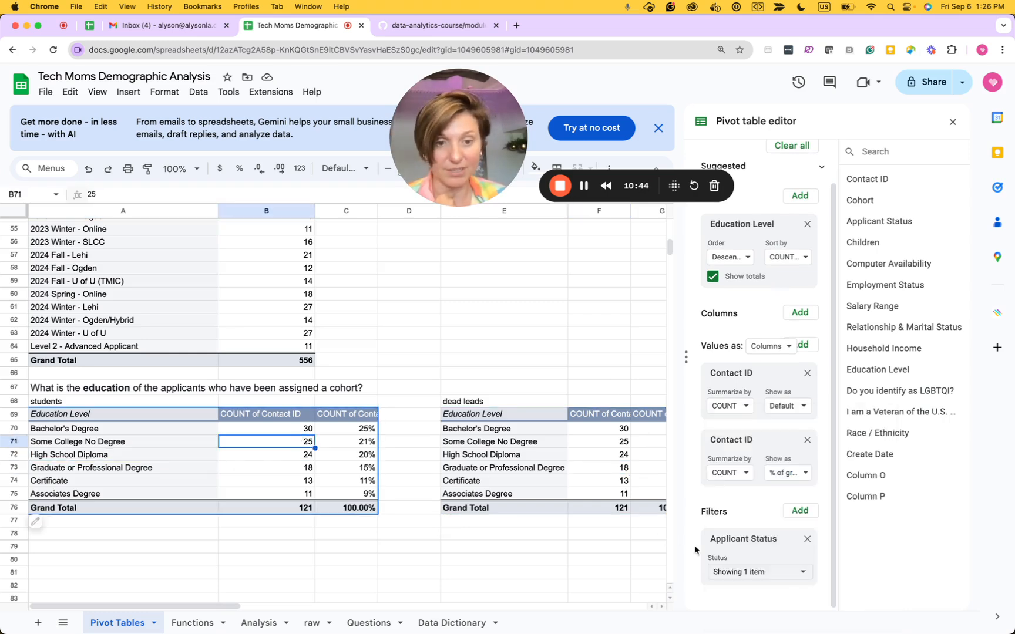
pyautogui.click(793, 574)
pyautogui.scroll(-3, 776, 570)
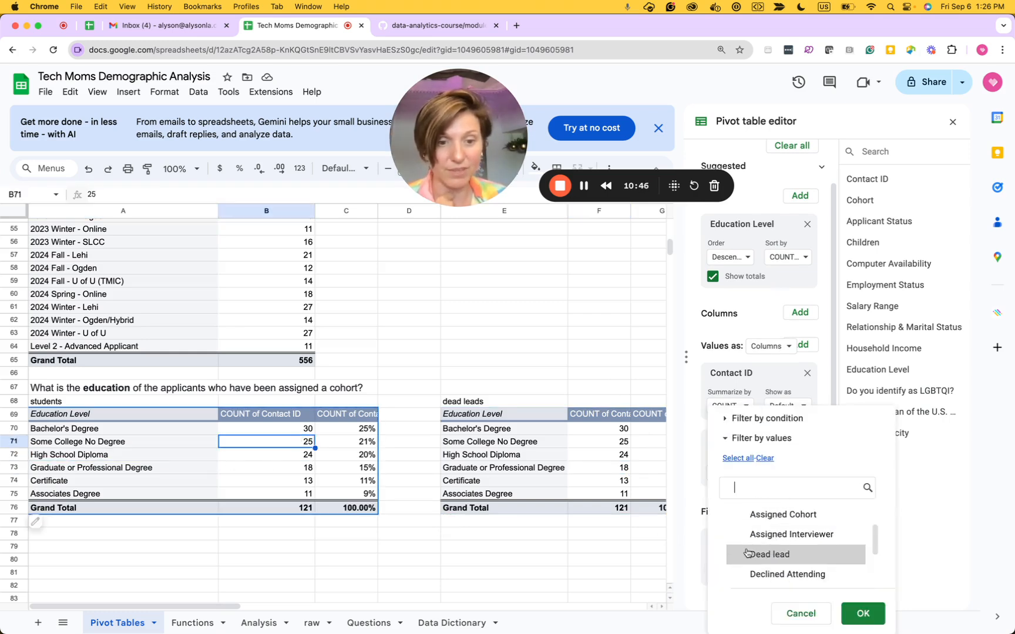
pyautogui.scroll(3, 784, 554)
pyautogui.scroll(-4, 788, 542)
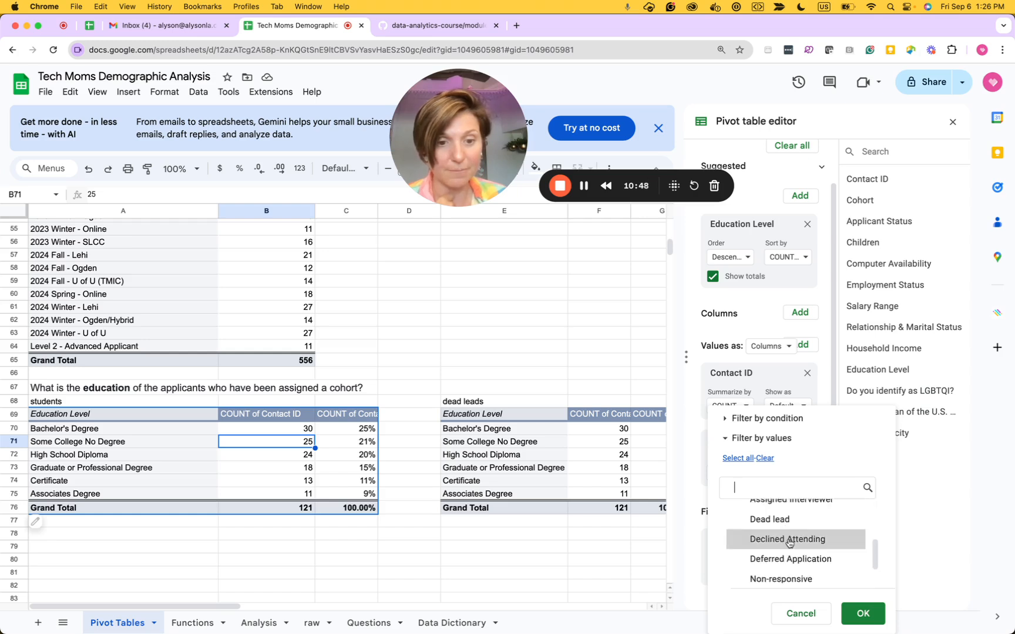
pyautogui.scroll(2, 789, 542)
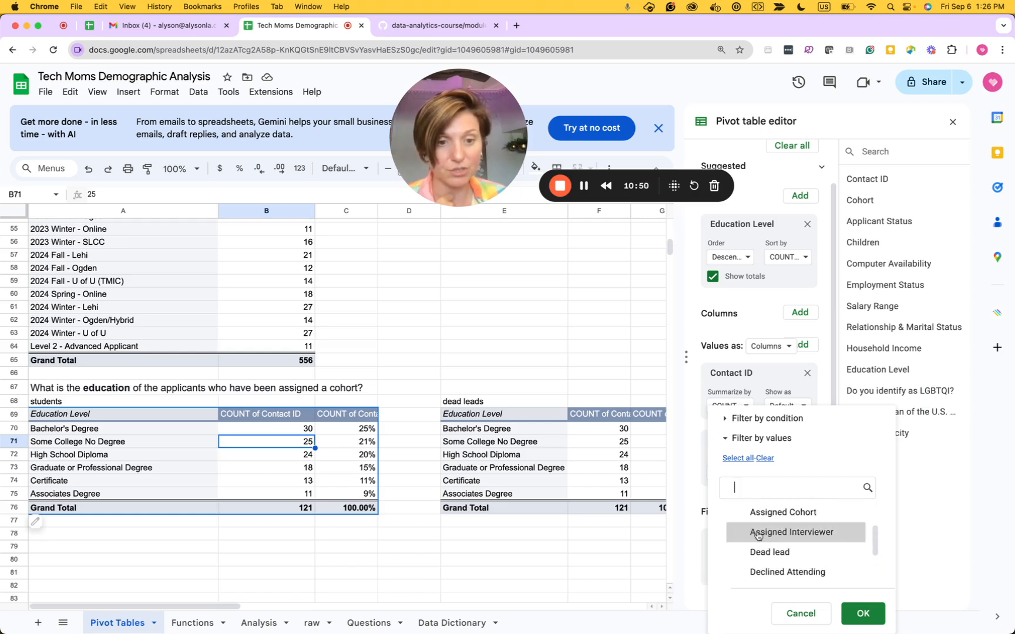
pyautogui.click(735, 512)
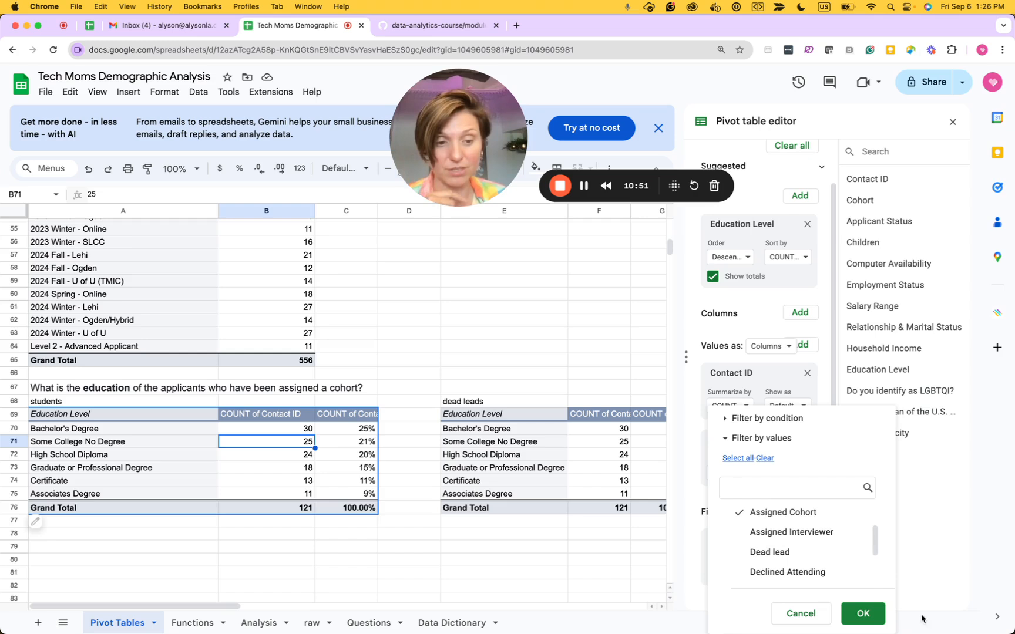
pyautogui.click(864, 613)
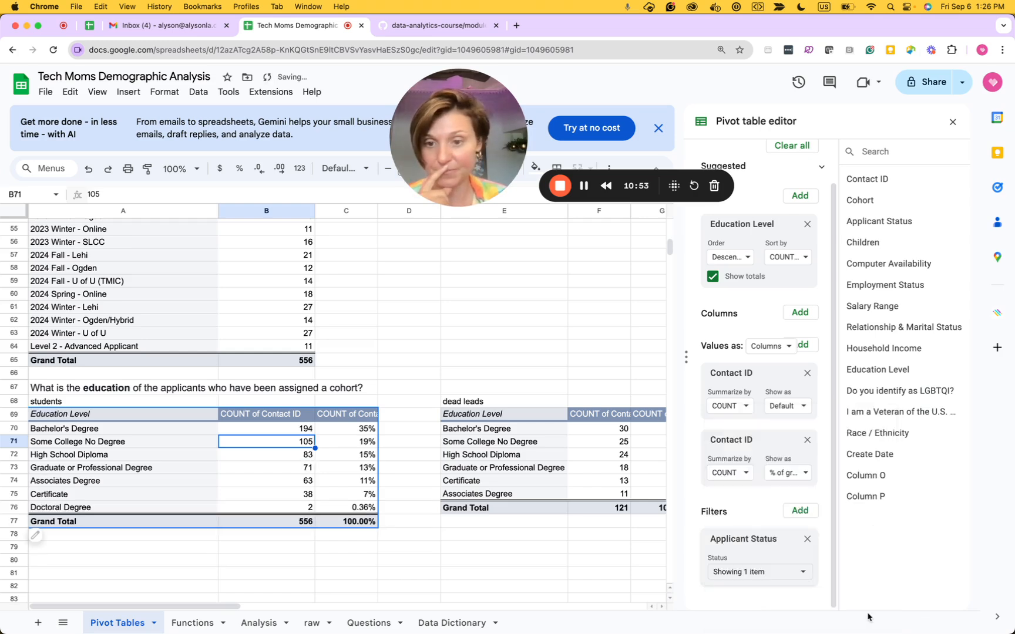
# Close the pivot table editor and bring the students and dead leads education tables into view side by side.
pyautogui.click(409, 512)
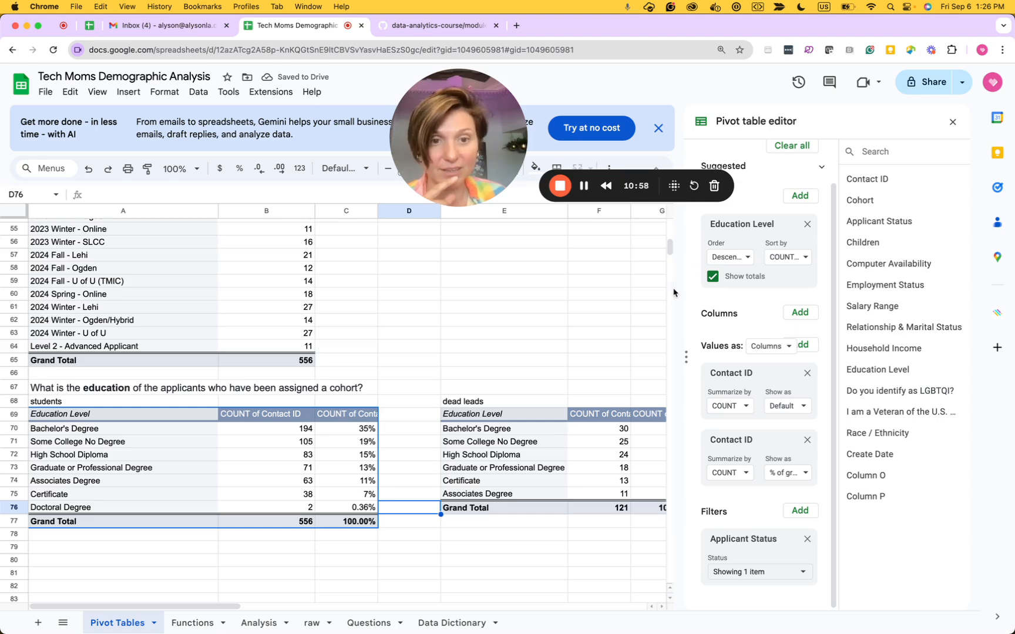
pyautogui.hscroll(2, 580, 401)
pyautogui.hscroll(1, 581, 401)
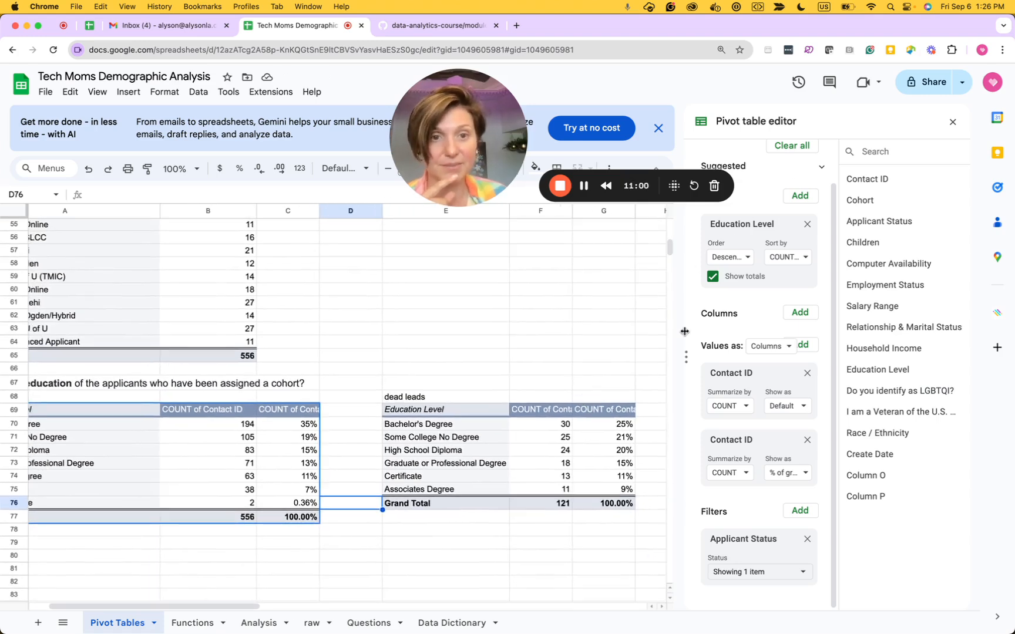
pyautogui.click(952, 122)
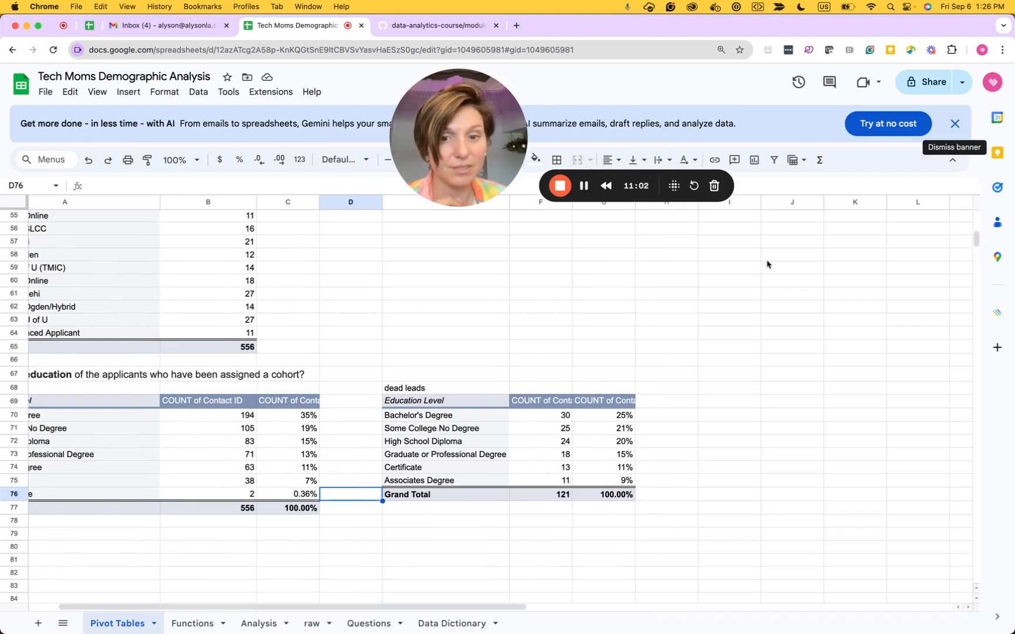
pyautogui.hscroll(-3, 411, 505)
pyautogui.scroll(-1, 516, 458)
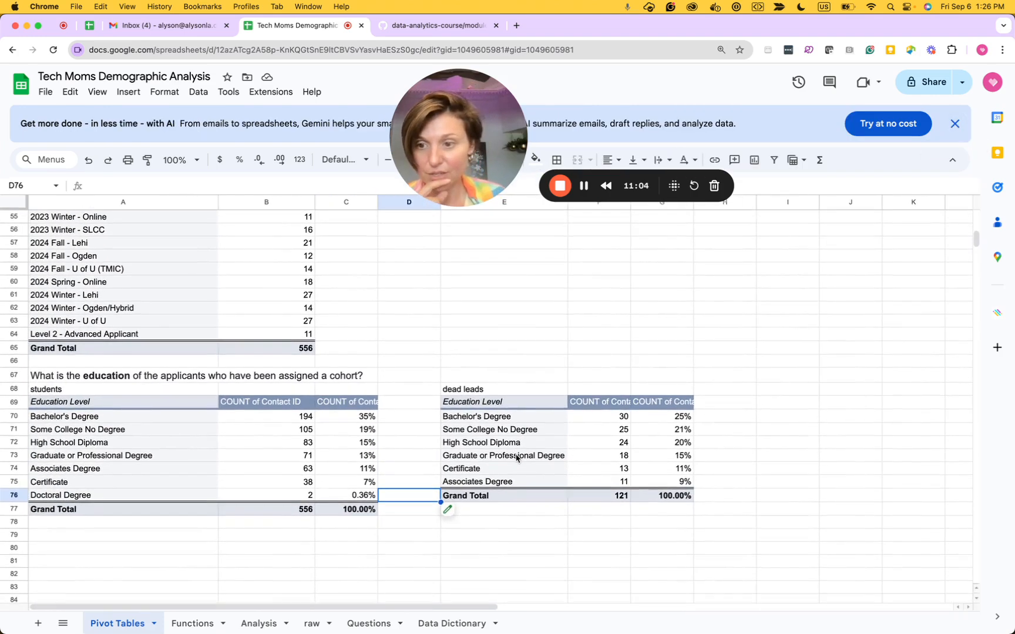
# Shorten the question in cell A67 to "What is the education of the applicants?".
pyautogui.click(174, 379)
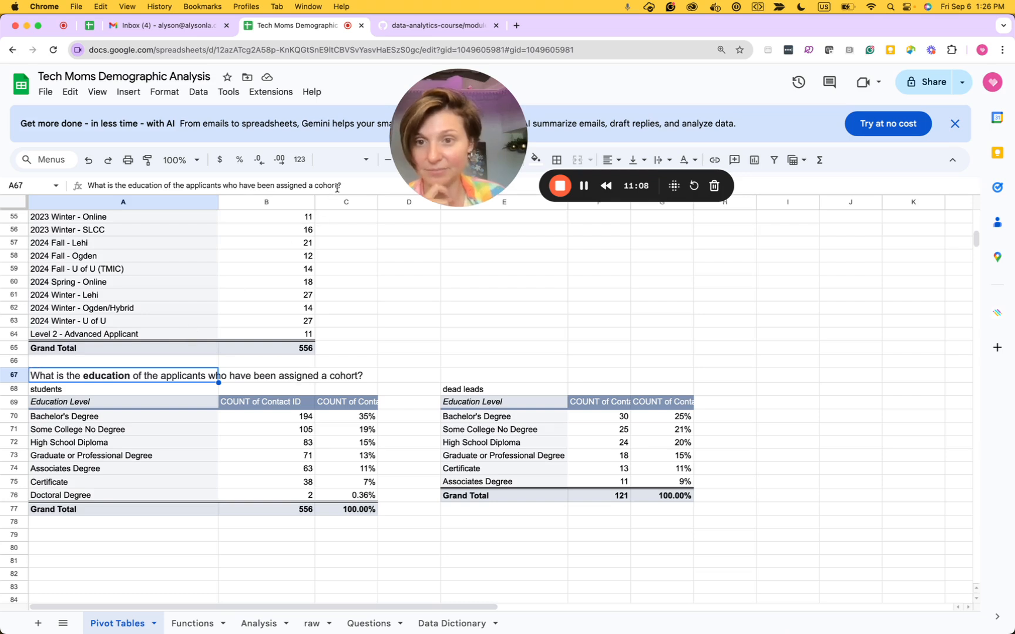
pyautogui.moveTo(337, 185); pyautogui.dragTo(222, 187)
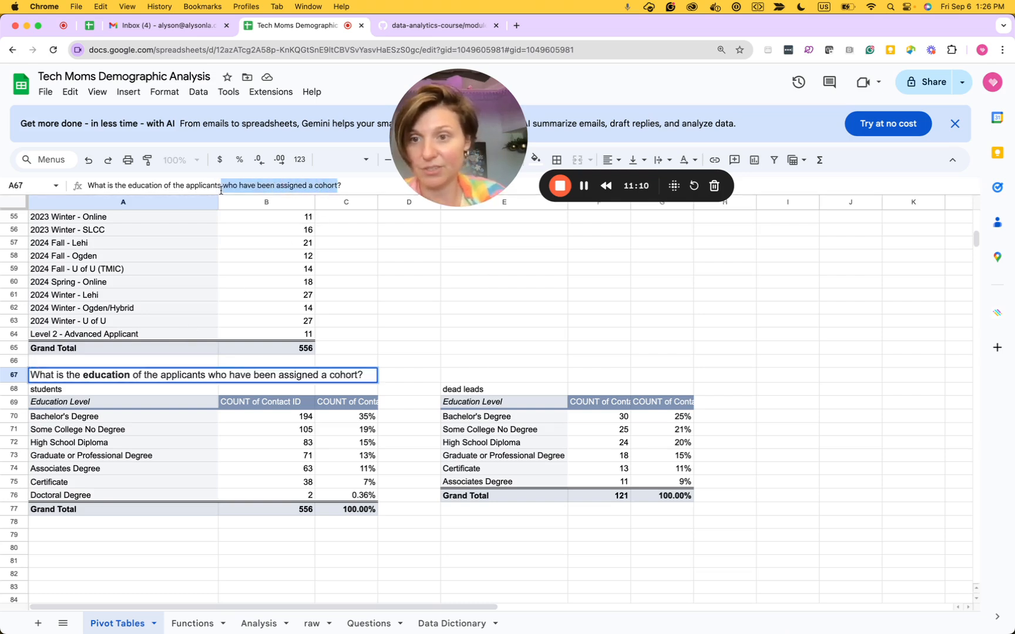
pyautogui.press('BackSpace')
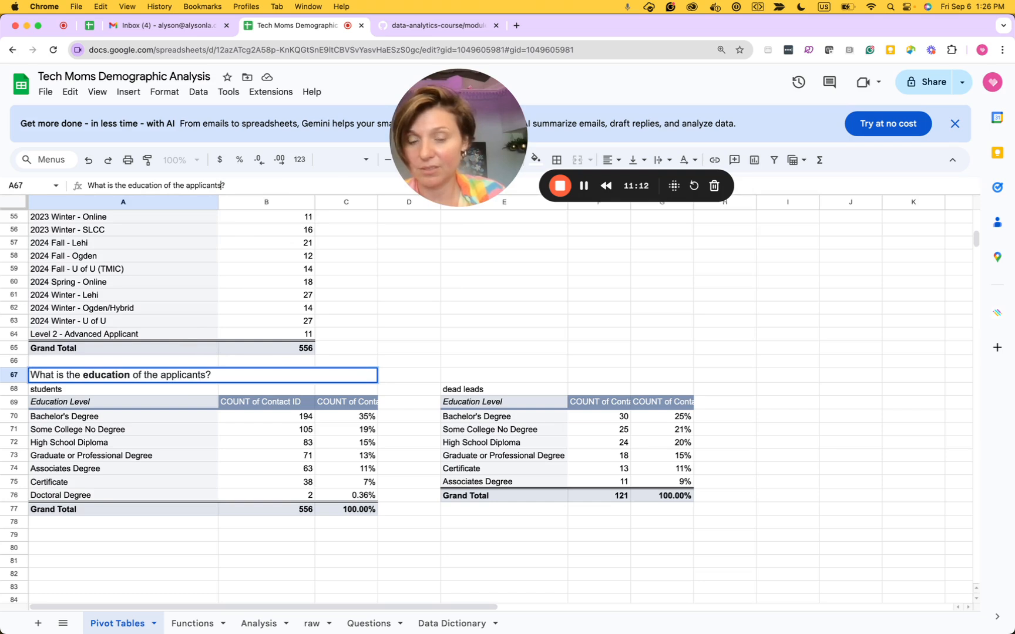
pyautogui.click(129, 401)
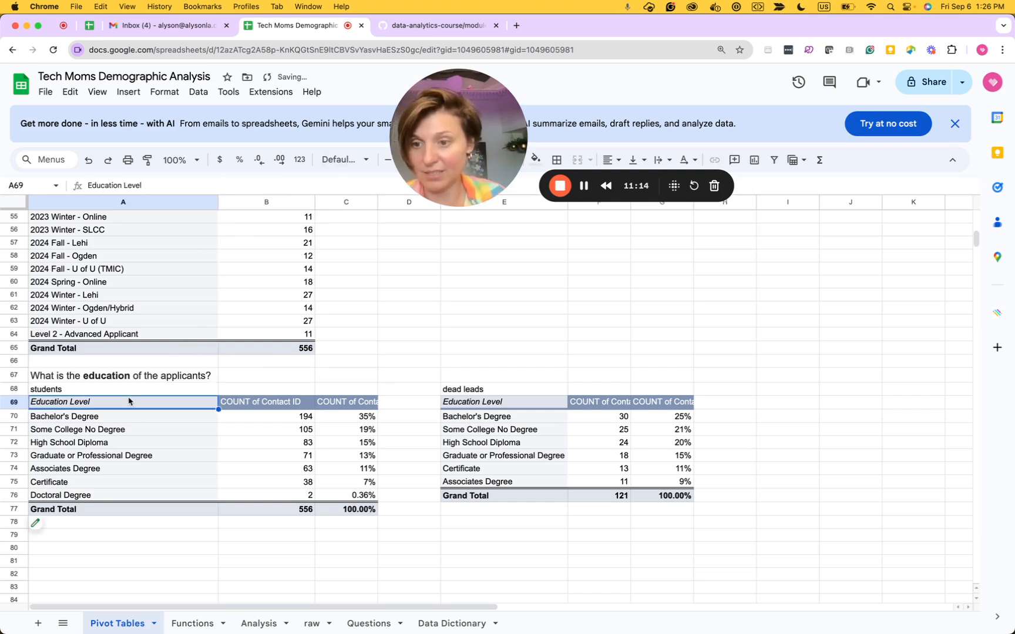
# Compare the students and dead leads education percentages, including the Bachelor's Degree shares and the sums of C71:C76 and G71:G75.
pyautogui.click(128, 391)
pyautogui.click(535, 392)
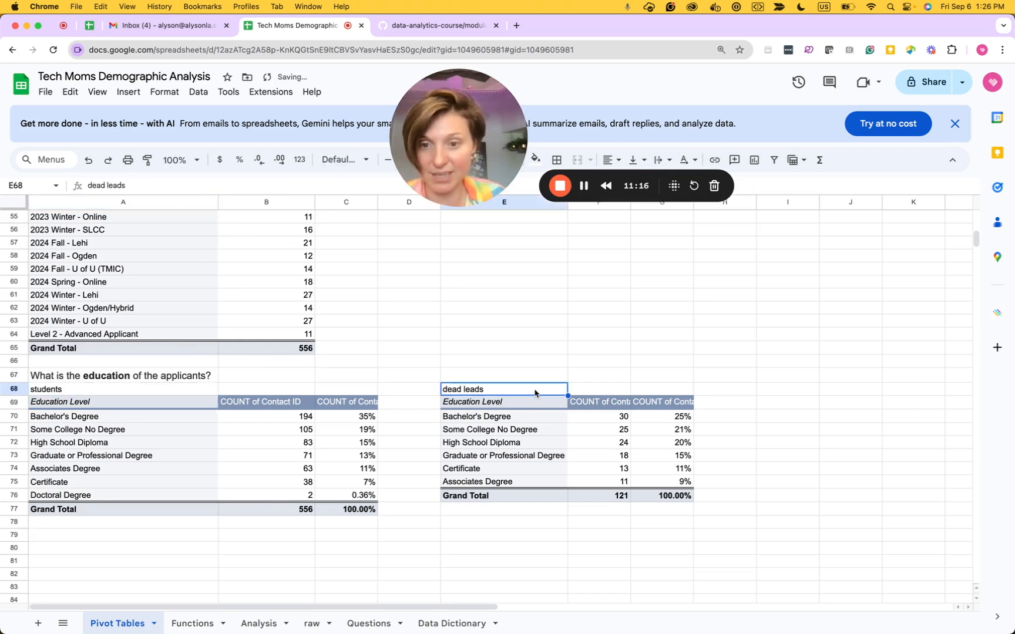
pyautogui.click(359, 432)
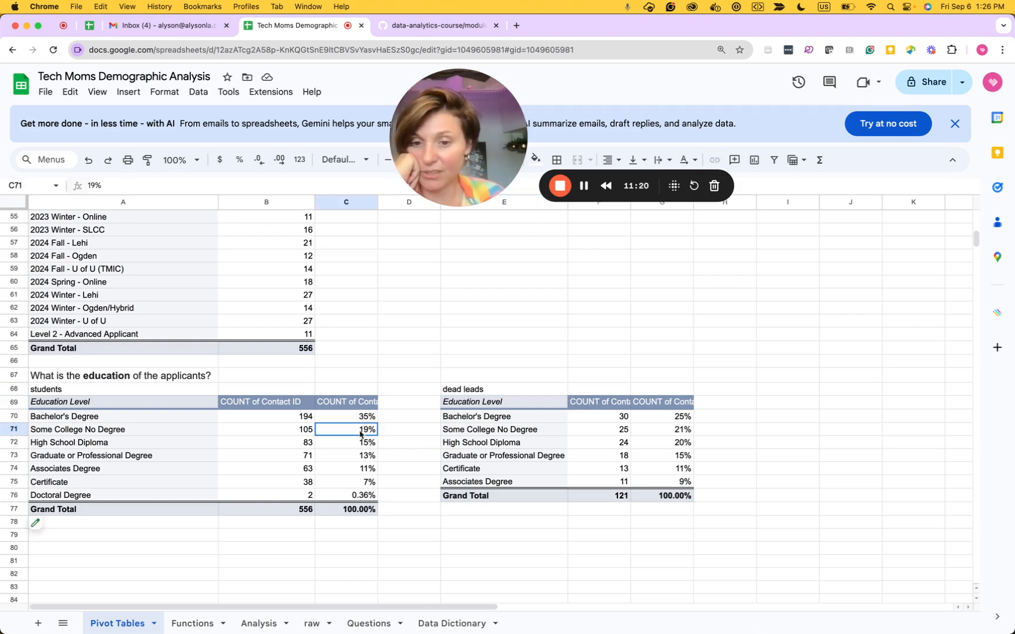
pyautogui.moveTo(360, 433); pyautogui.dragTo(362, 497)
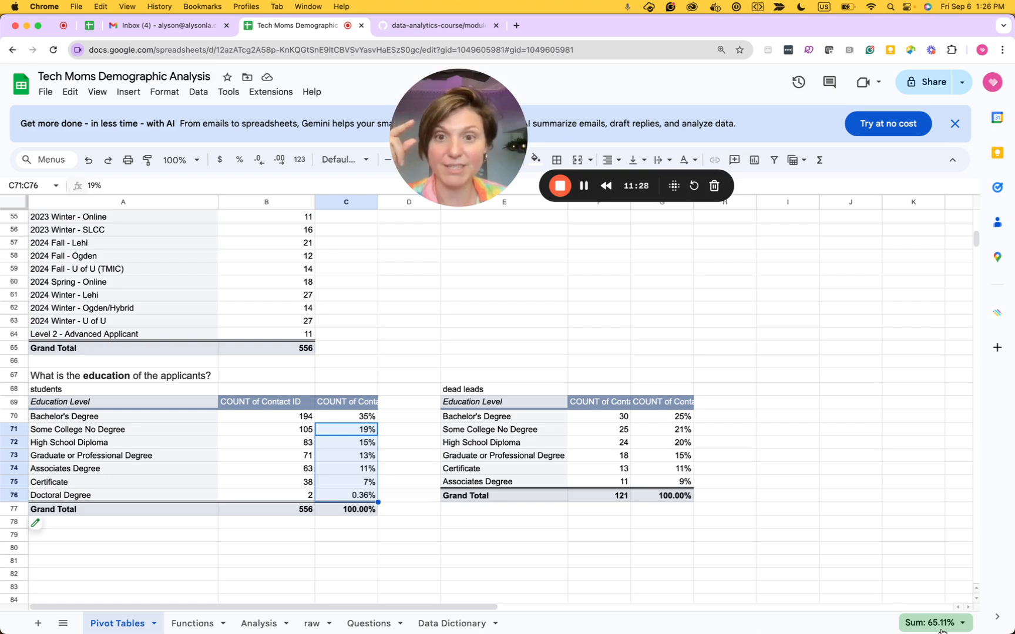
pyautogui.click(375, 418)
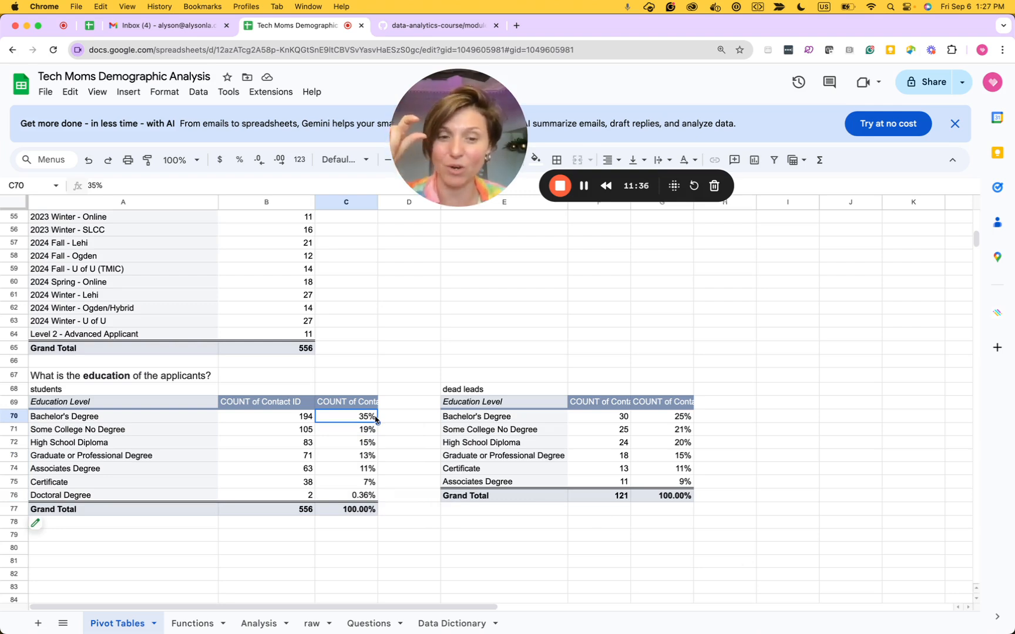
pyautogui.click(754, 422)
pyautogui.click(669, 422)
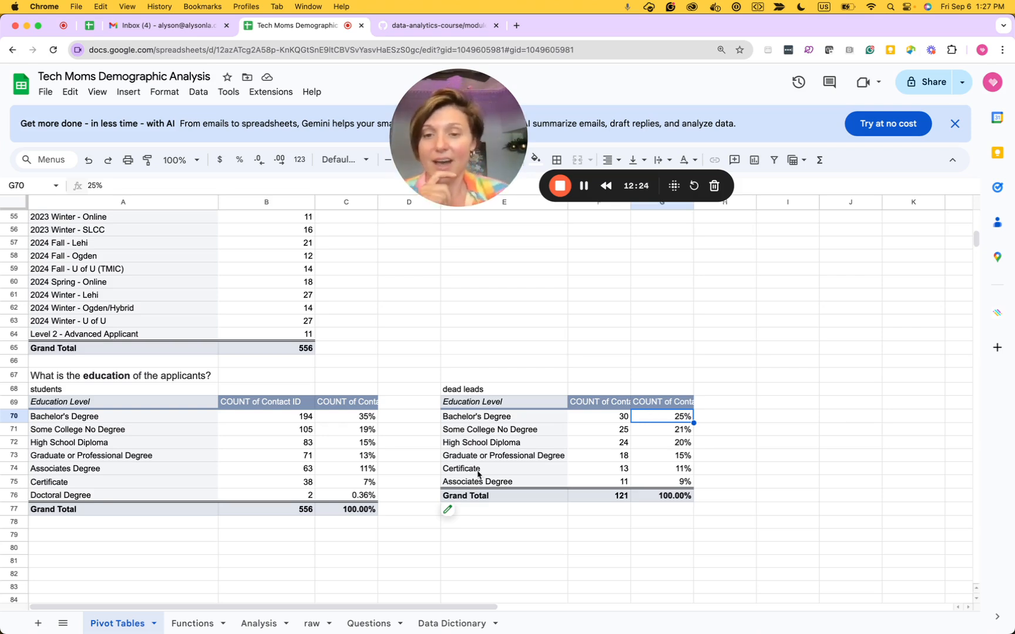
pyautogui.moveTo(335, 431); pyautogui.dragTo(348, 497)
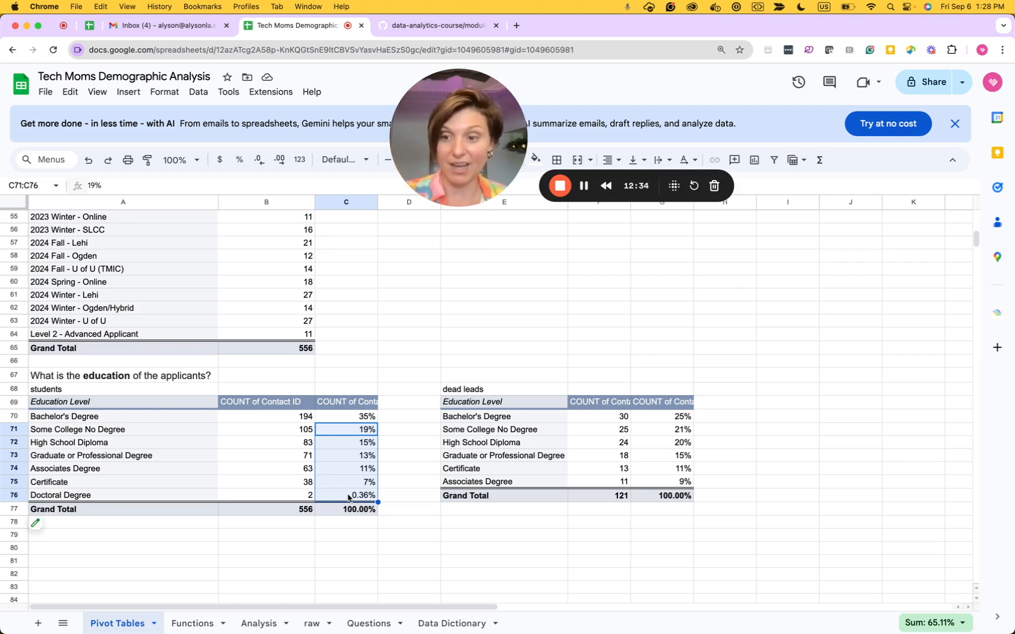
pyautogui.moveTo(654, 432); pyautogui.dragTo(655, 481)
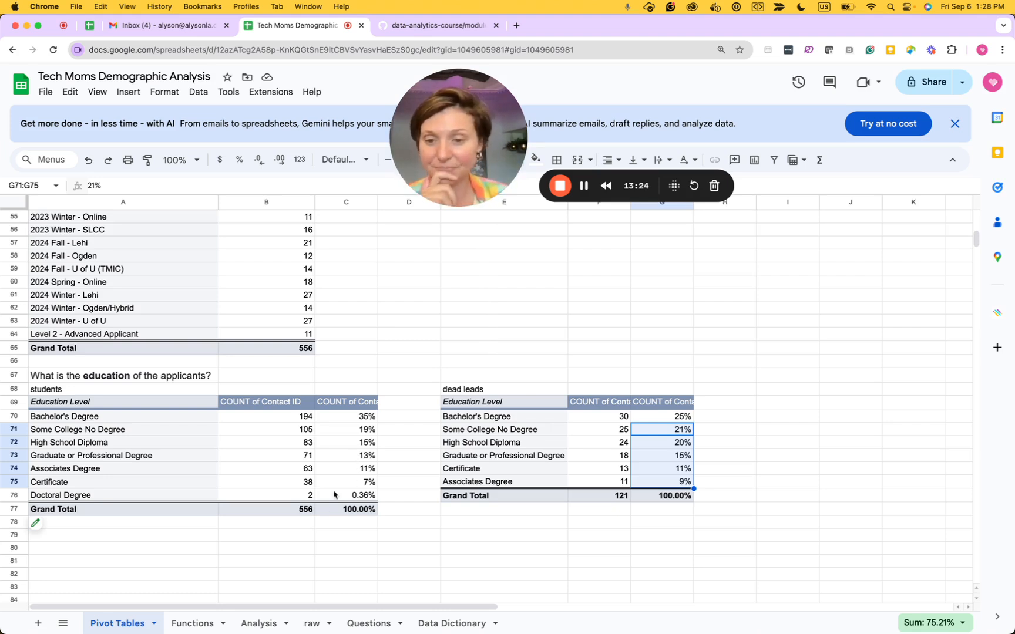
pyautogui.click(290, 510)
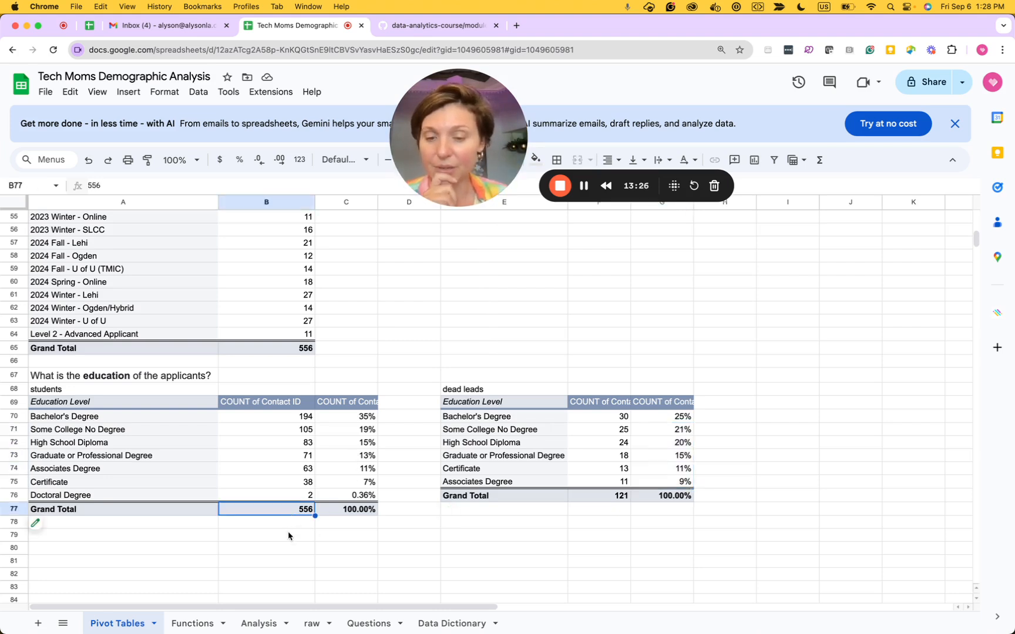
pyautogui.scroll(-3, 288, 535)
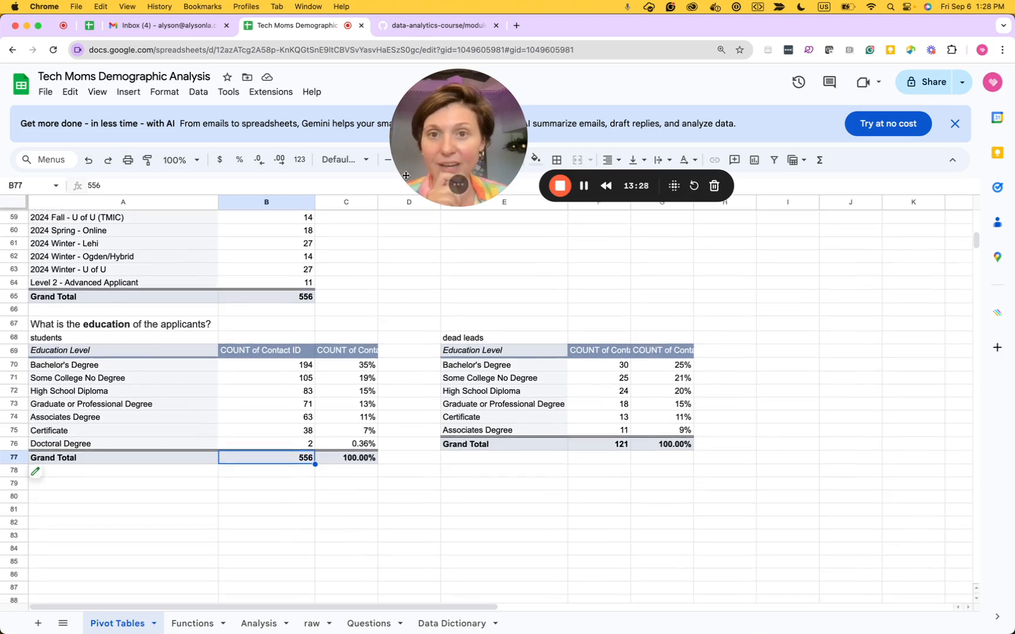